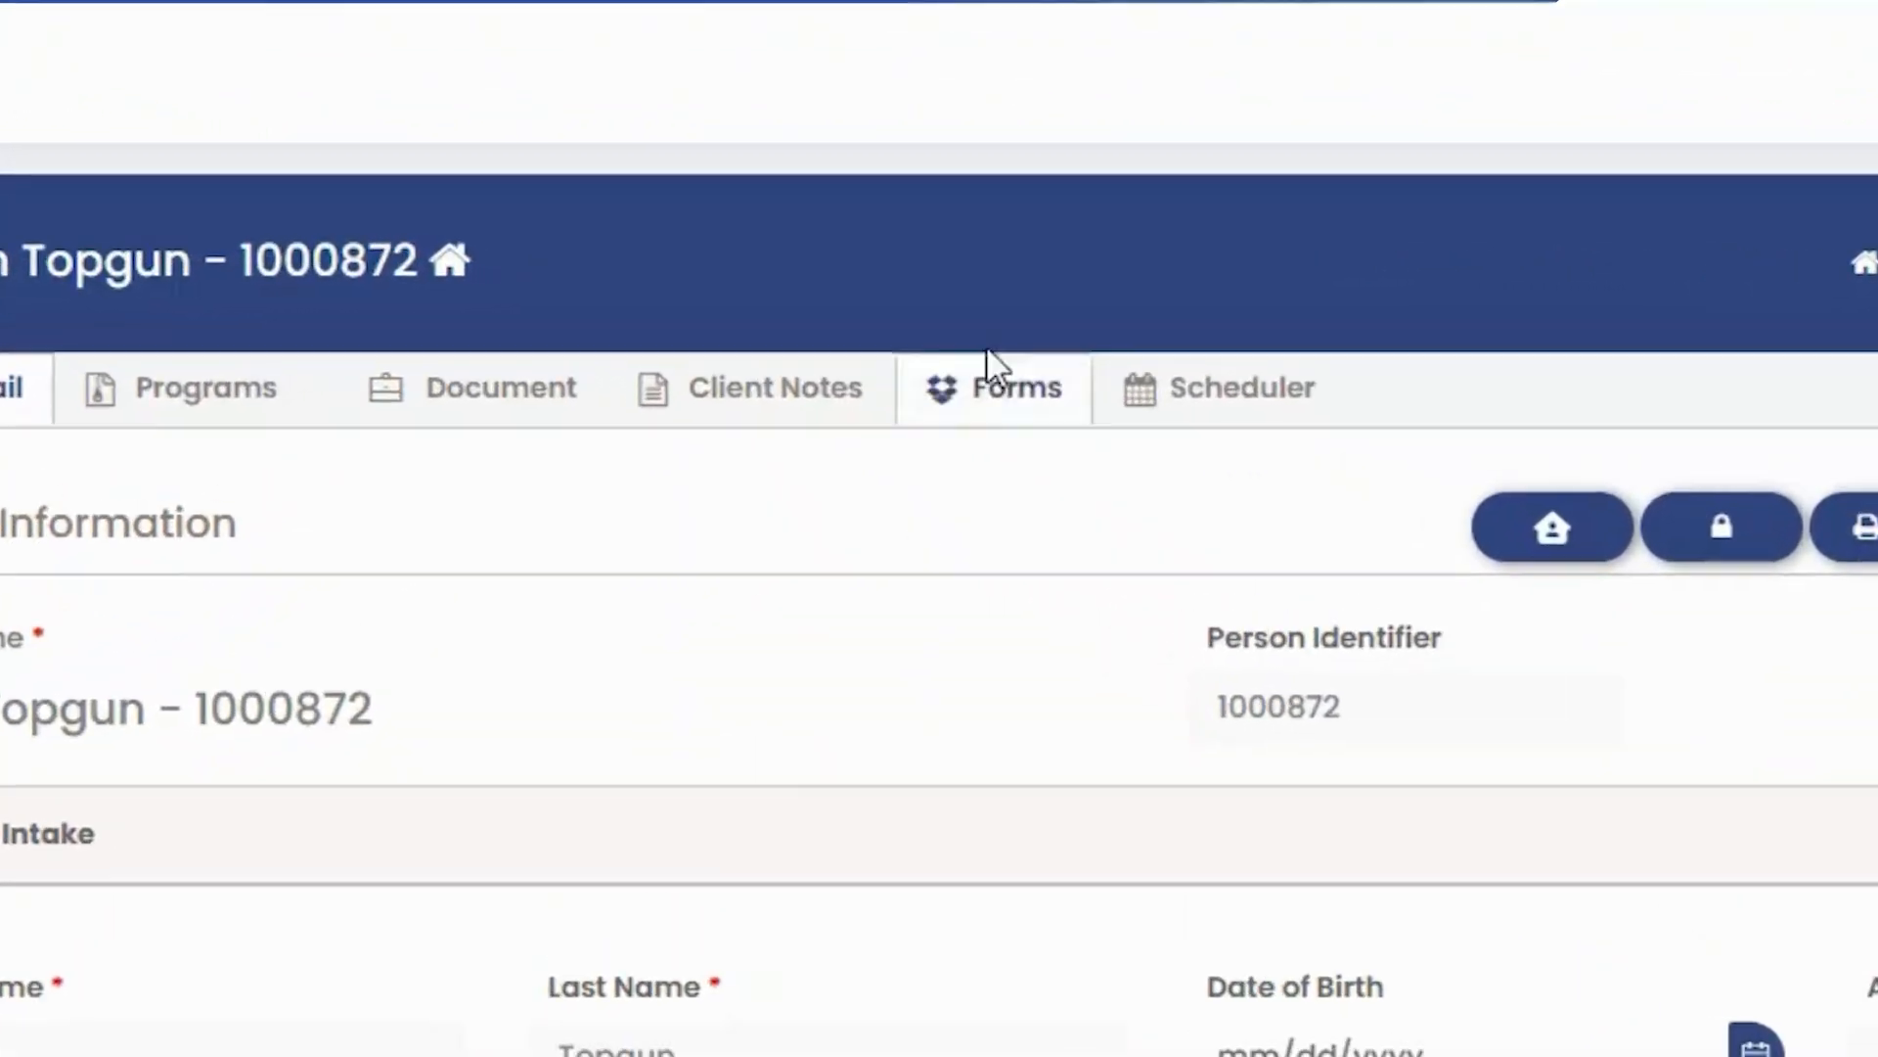
Open the client case's forms, search for "demo" and open the Demo 3 Intake Form
left_click(1008, 383)
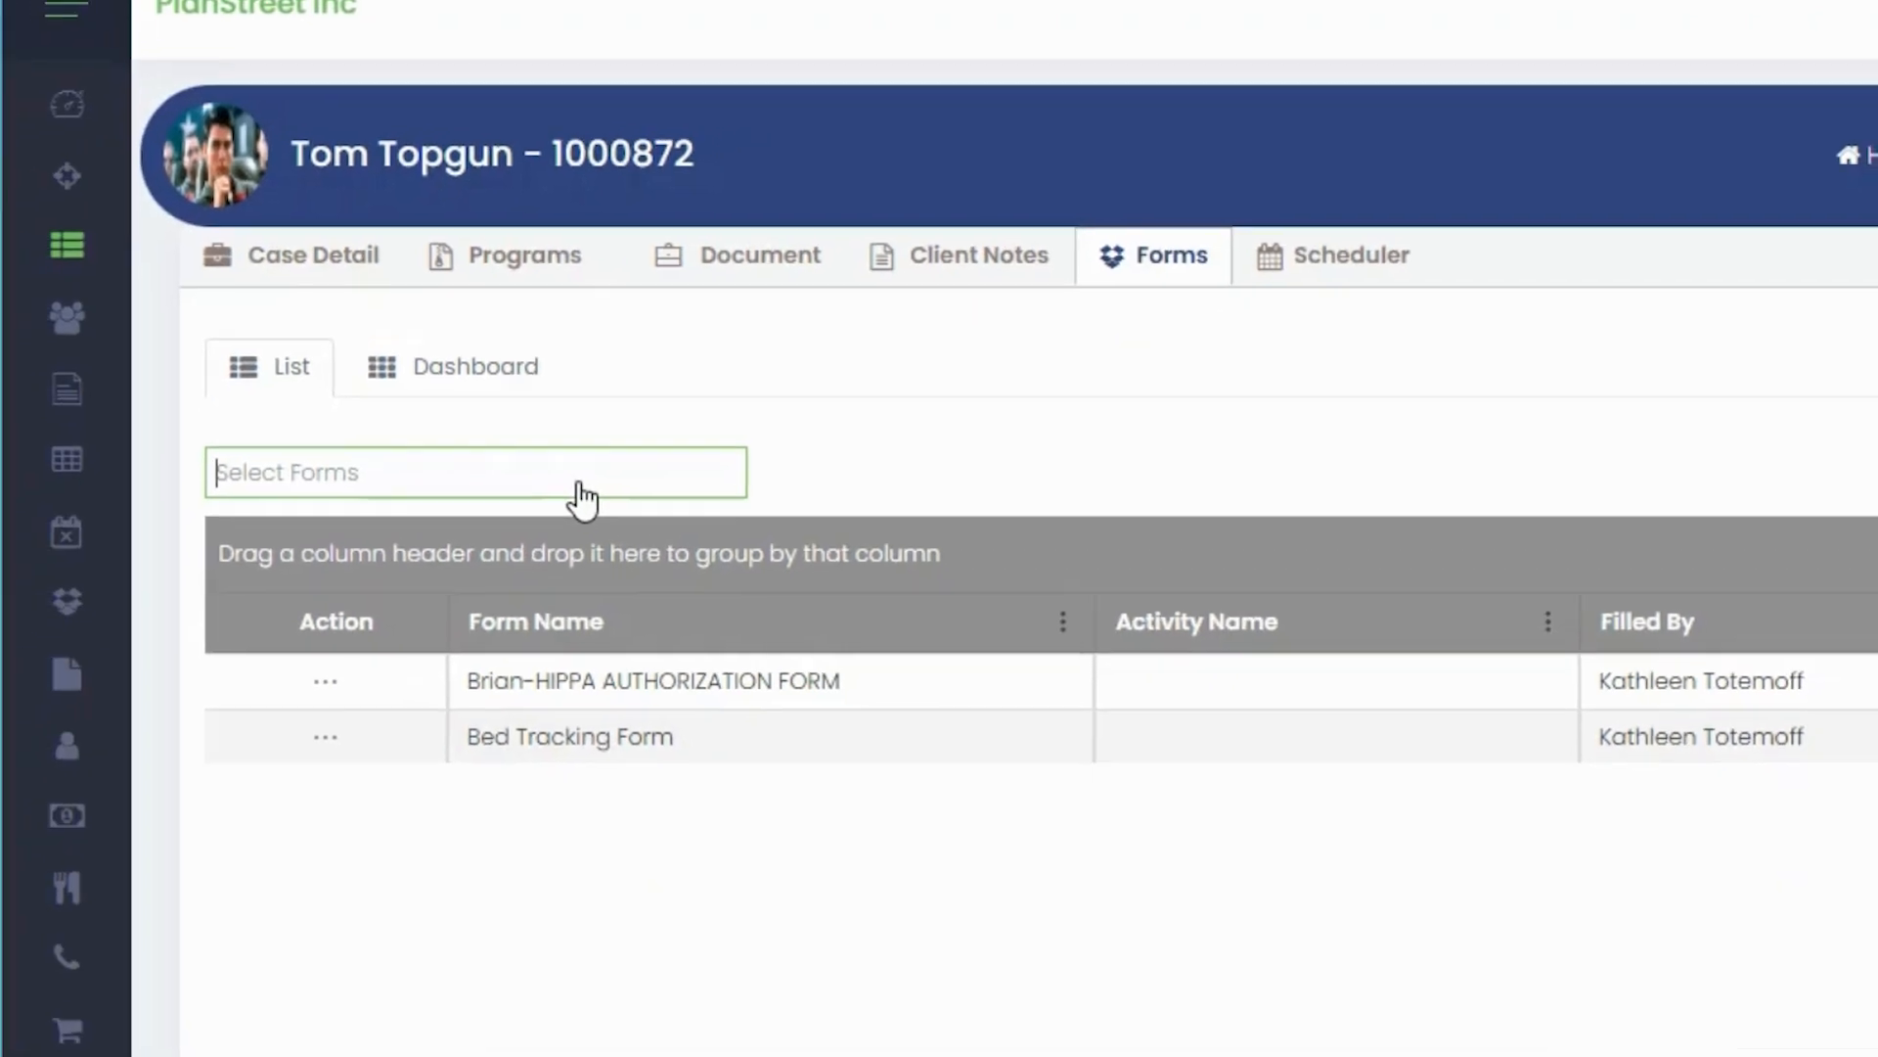
left_click(584, 499)
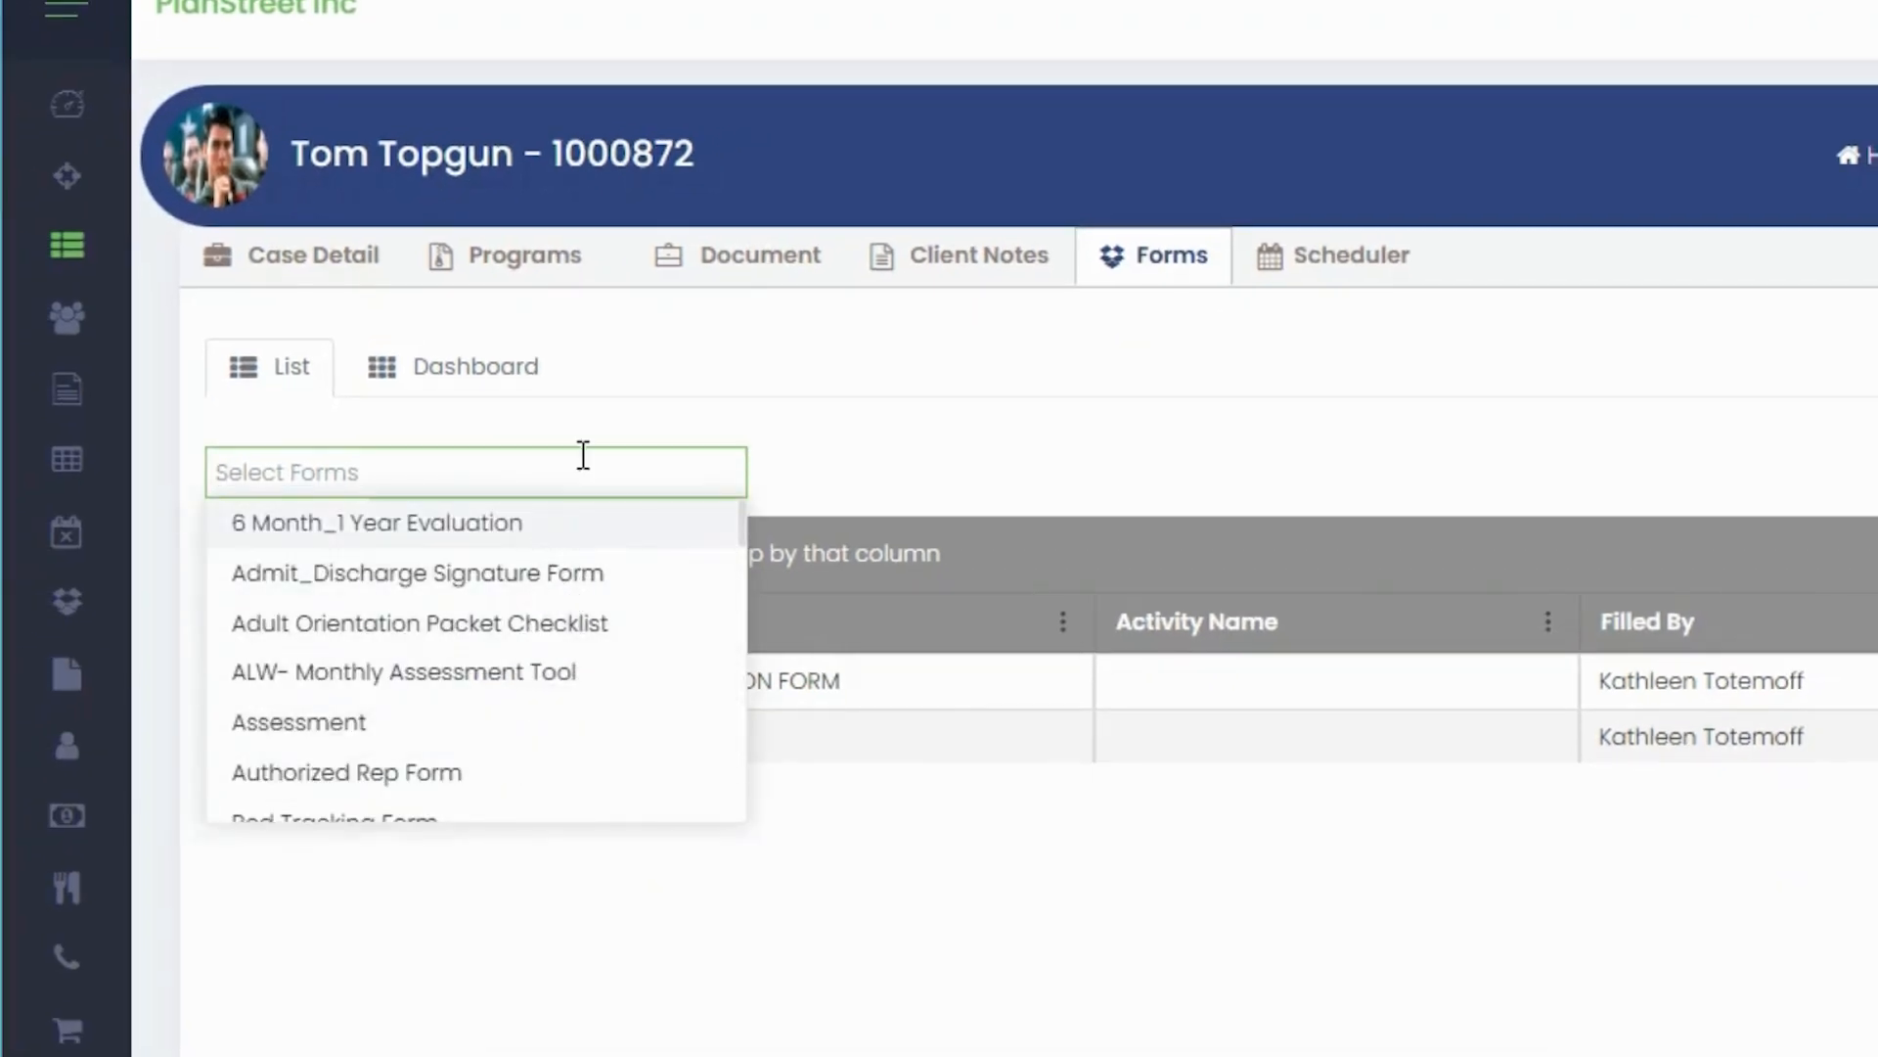
type("demo")
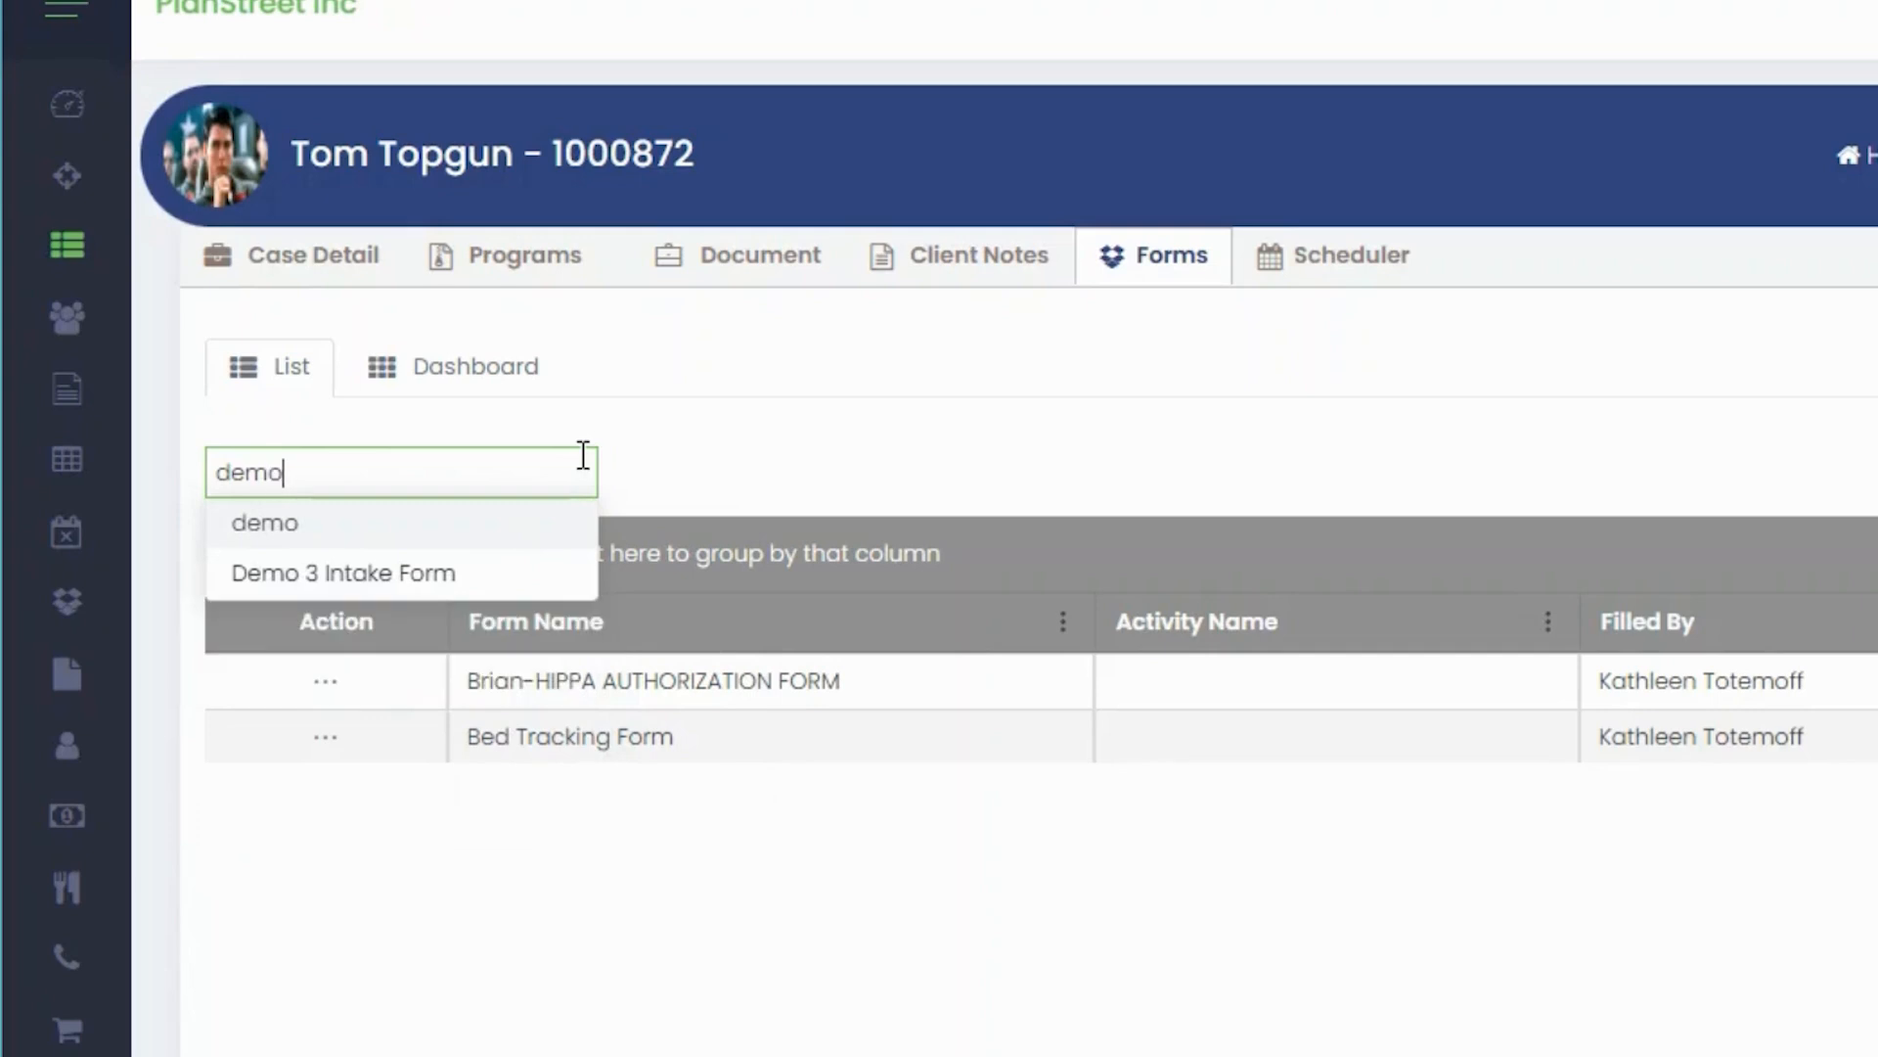
left_click(440, 575)
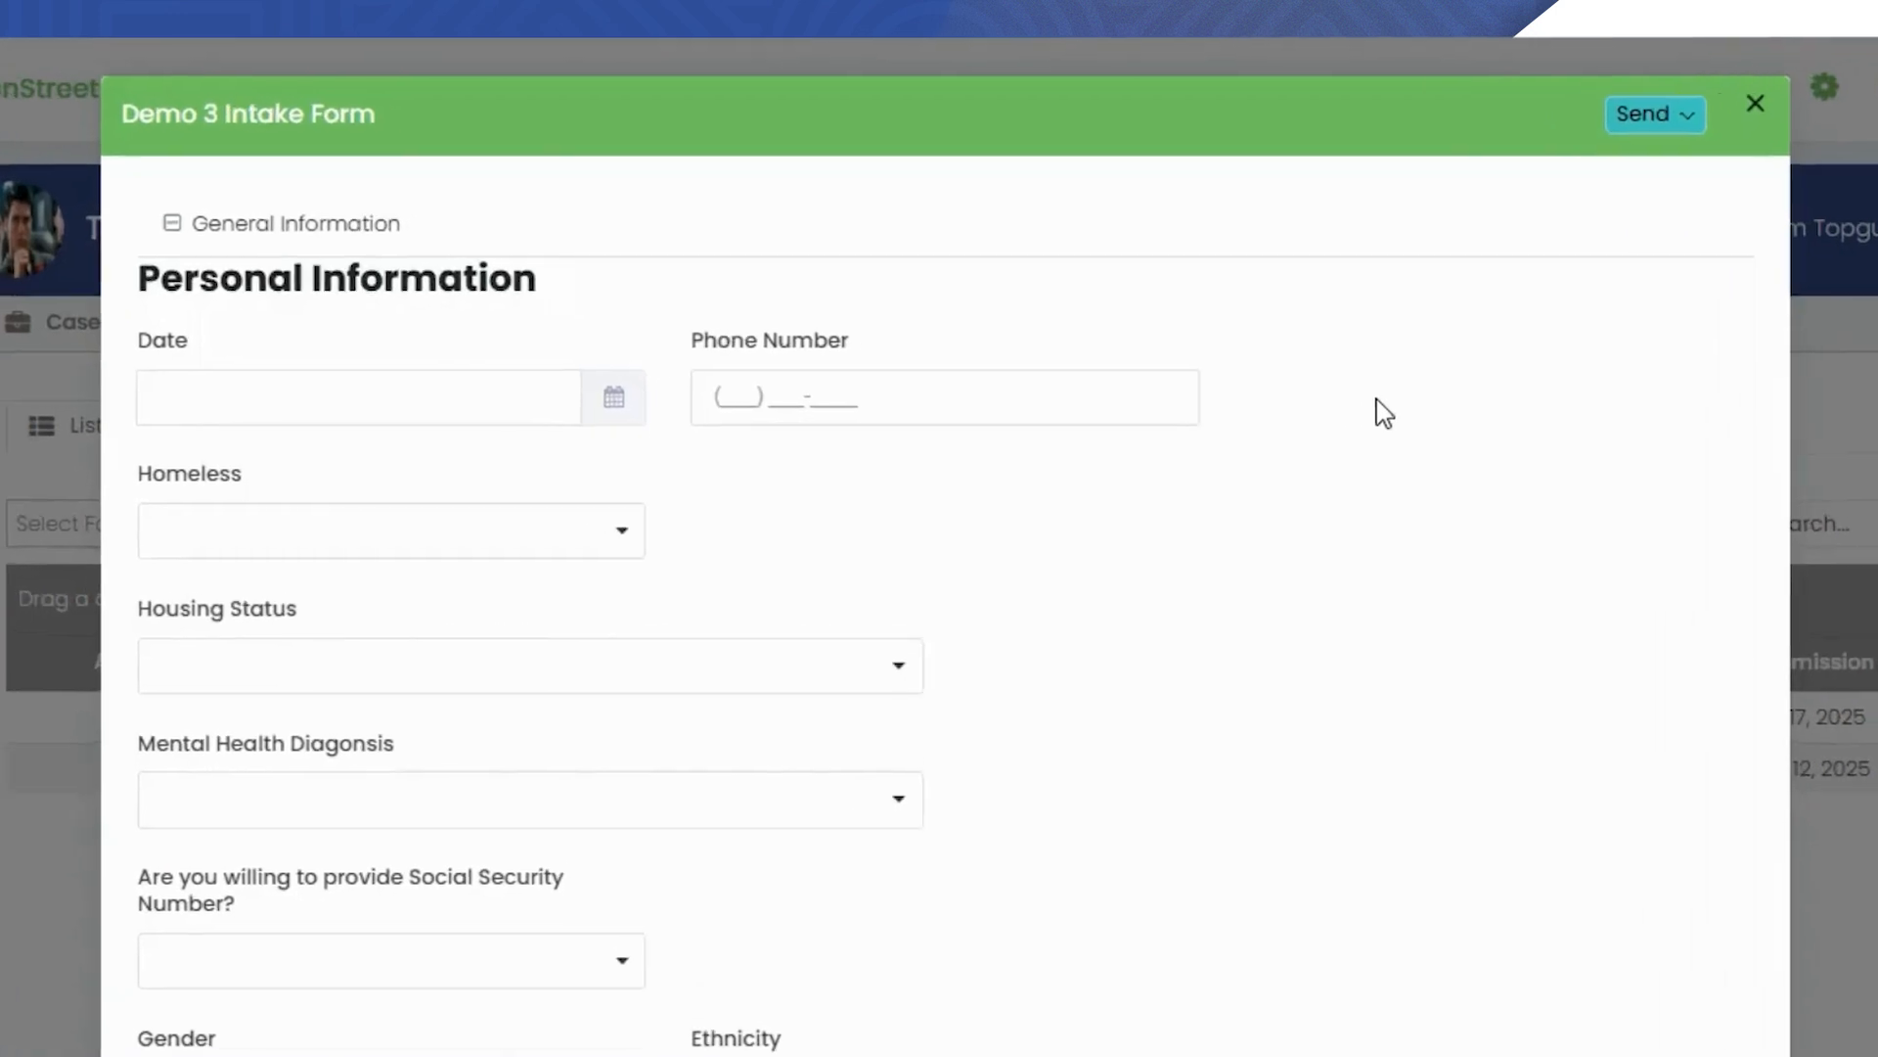
Expand the Initial Contact Attempts and Qualifications sections of the intake form and look through their fields
scroll(1429, 376, "down", 12)
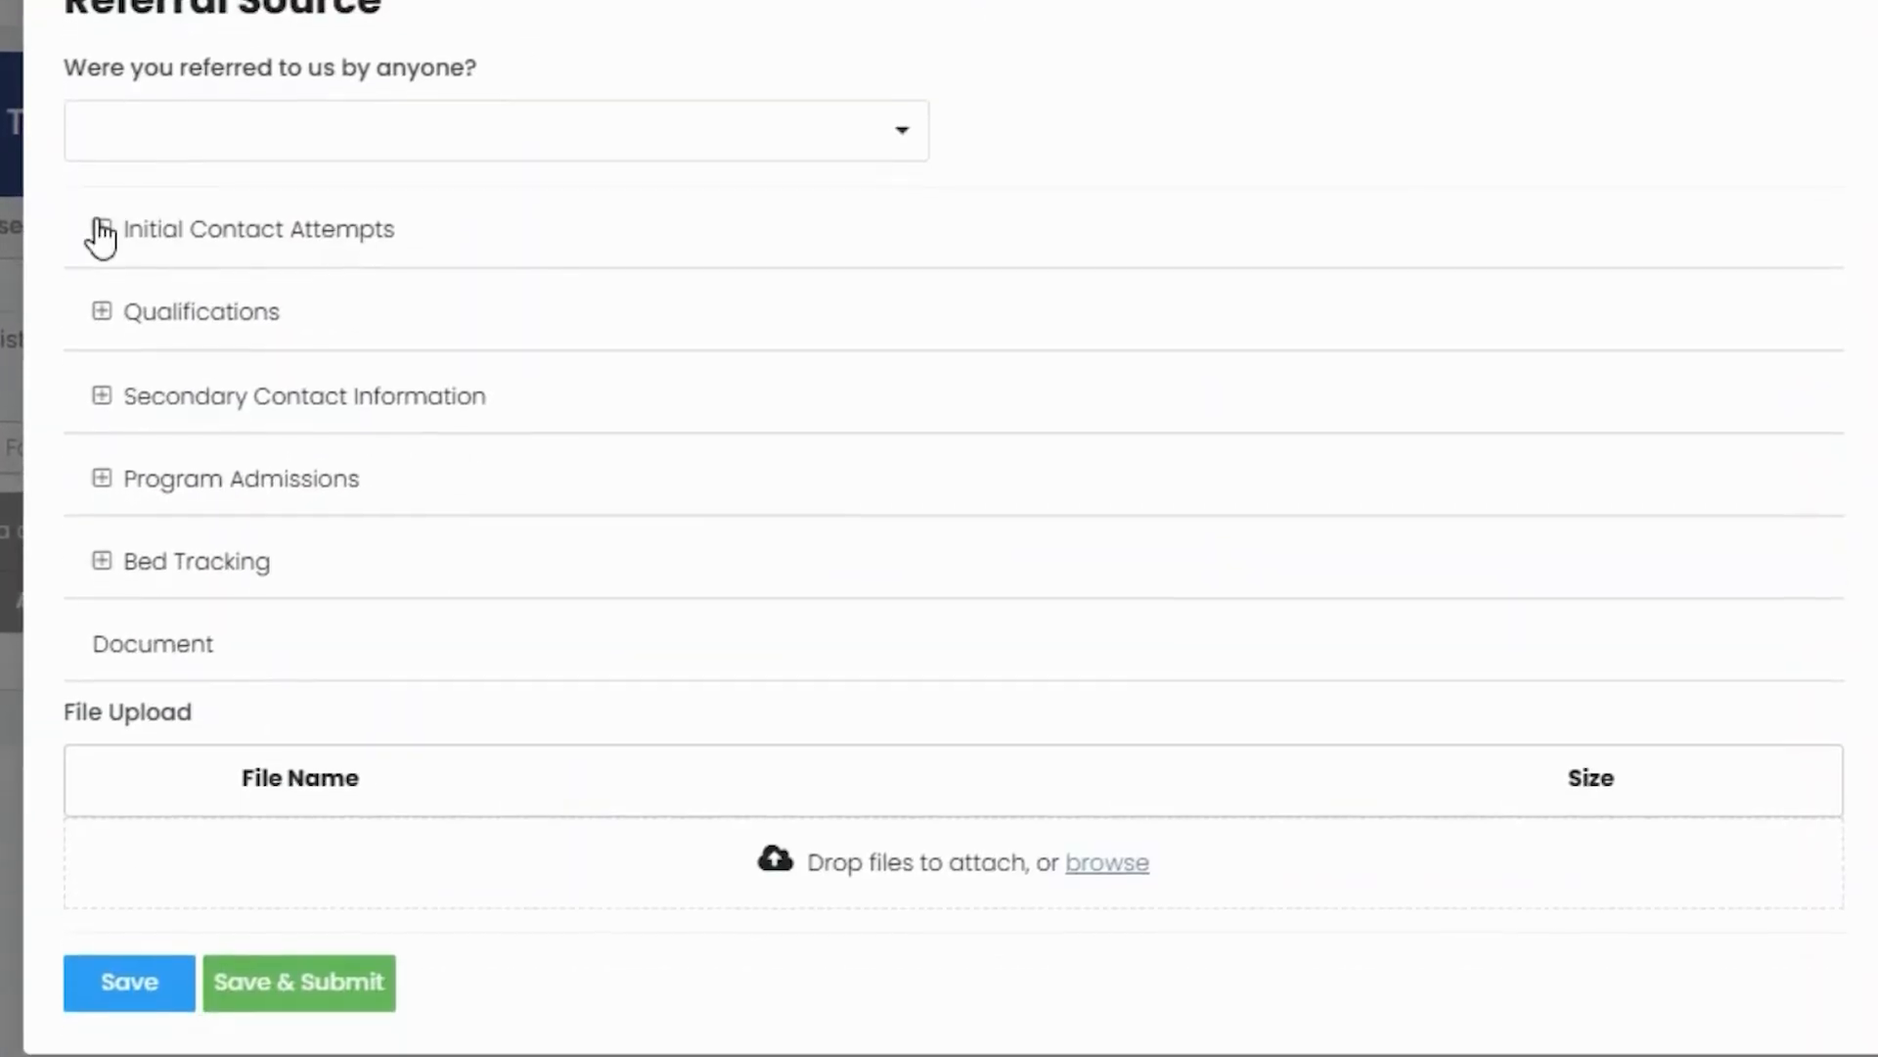
left_click(98, 252)
scroll(167, 433, "down", 2)
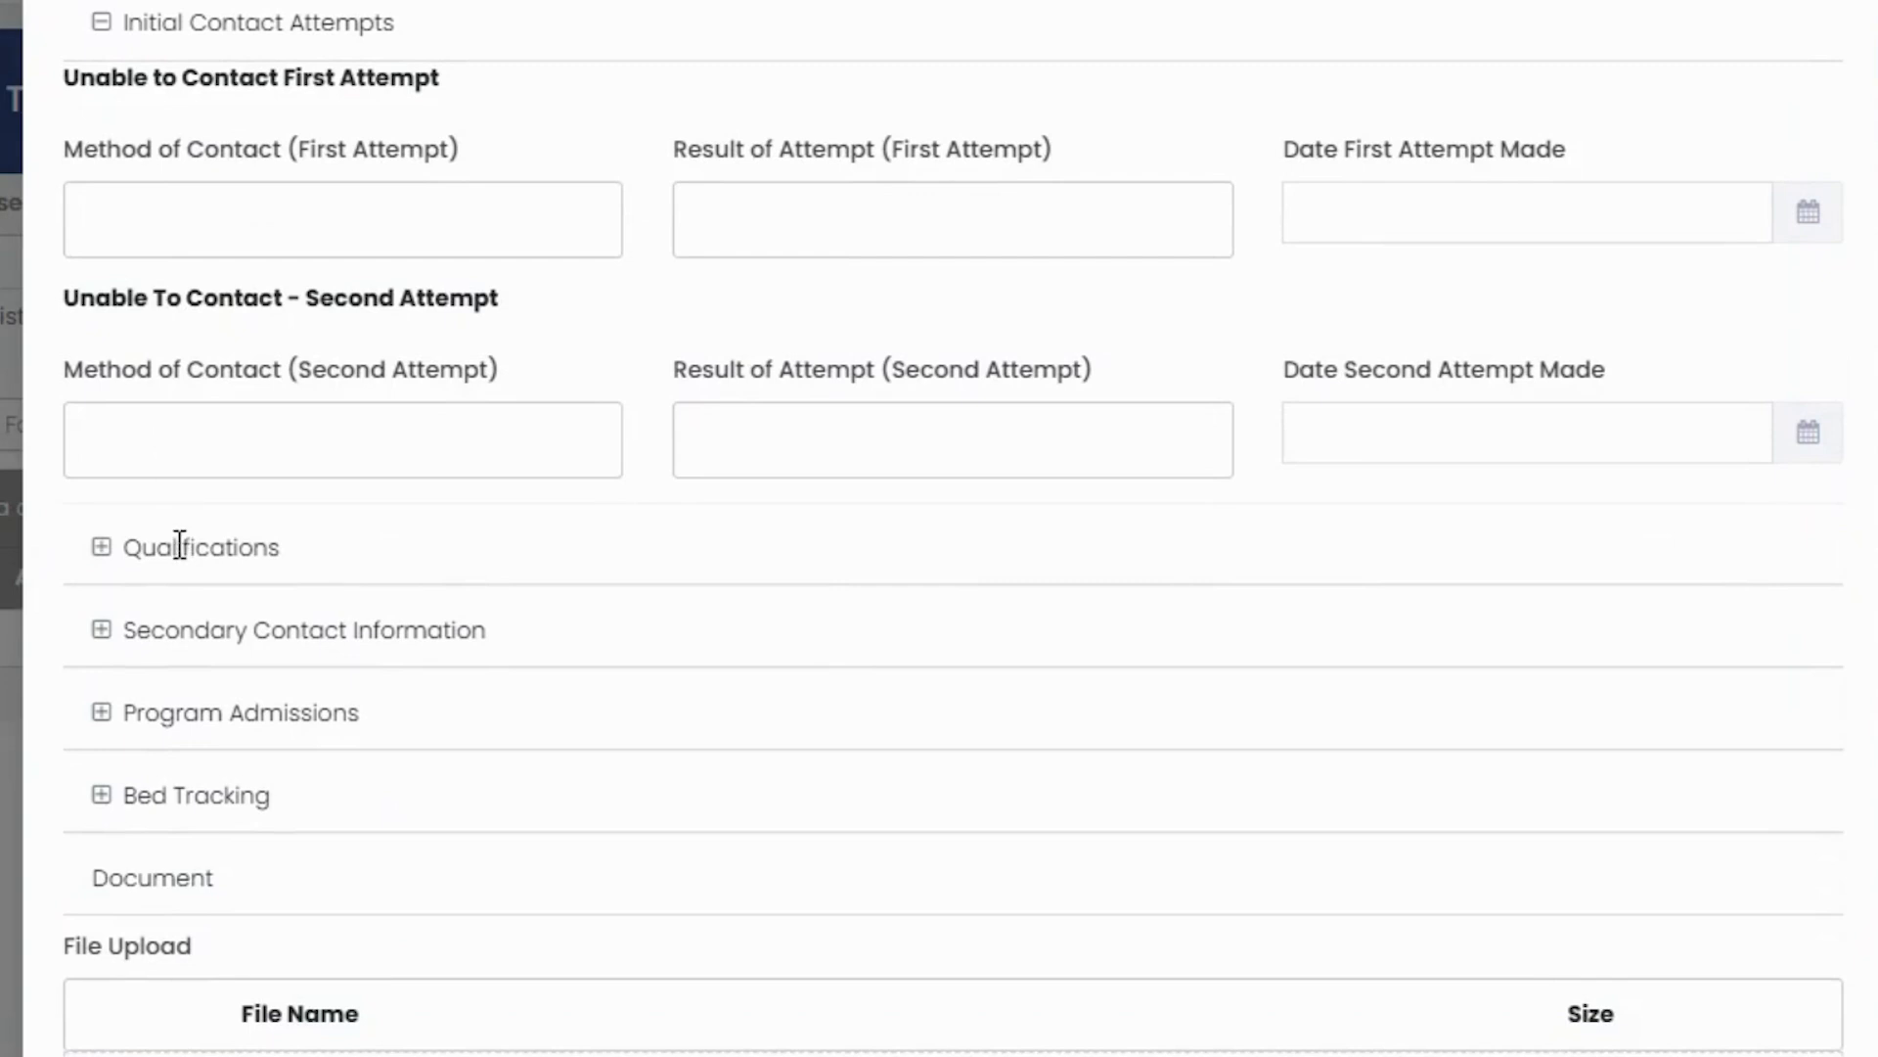
left_click(104, 553)
scroll(117, 548, "down", 12)
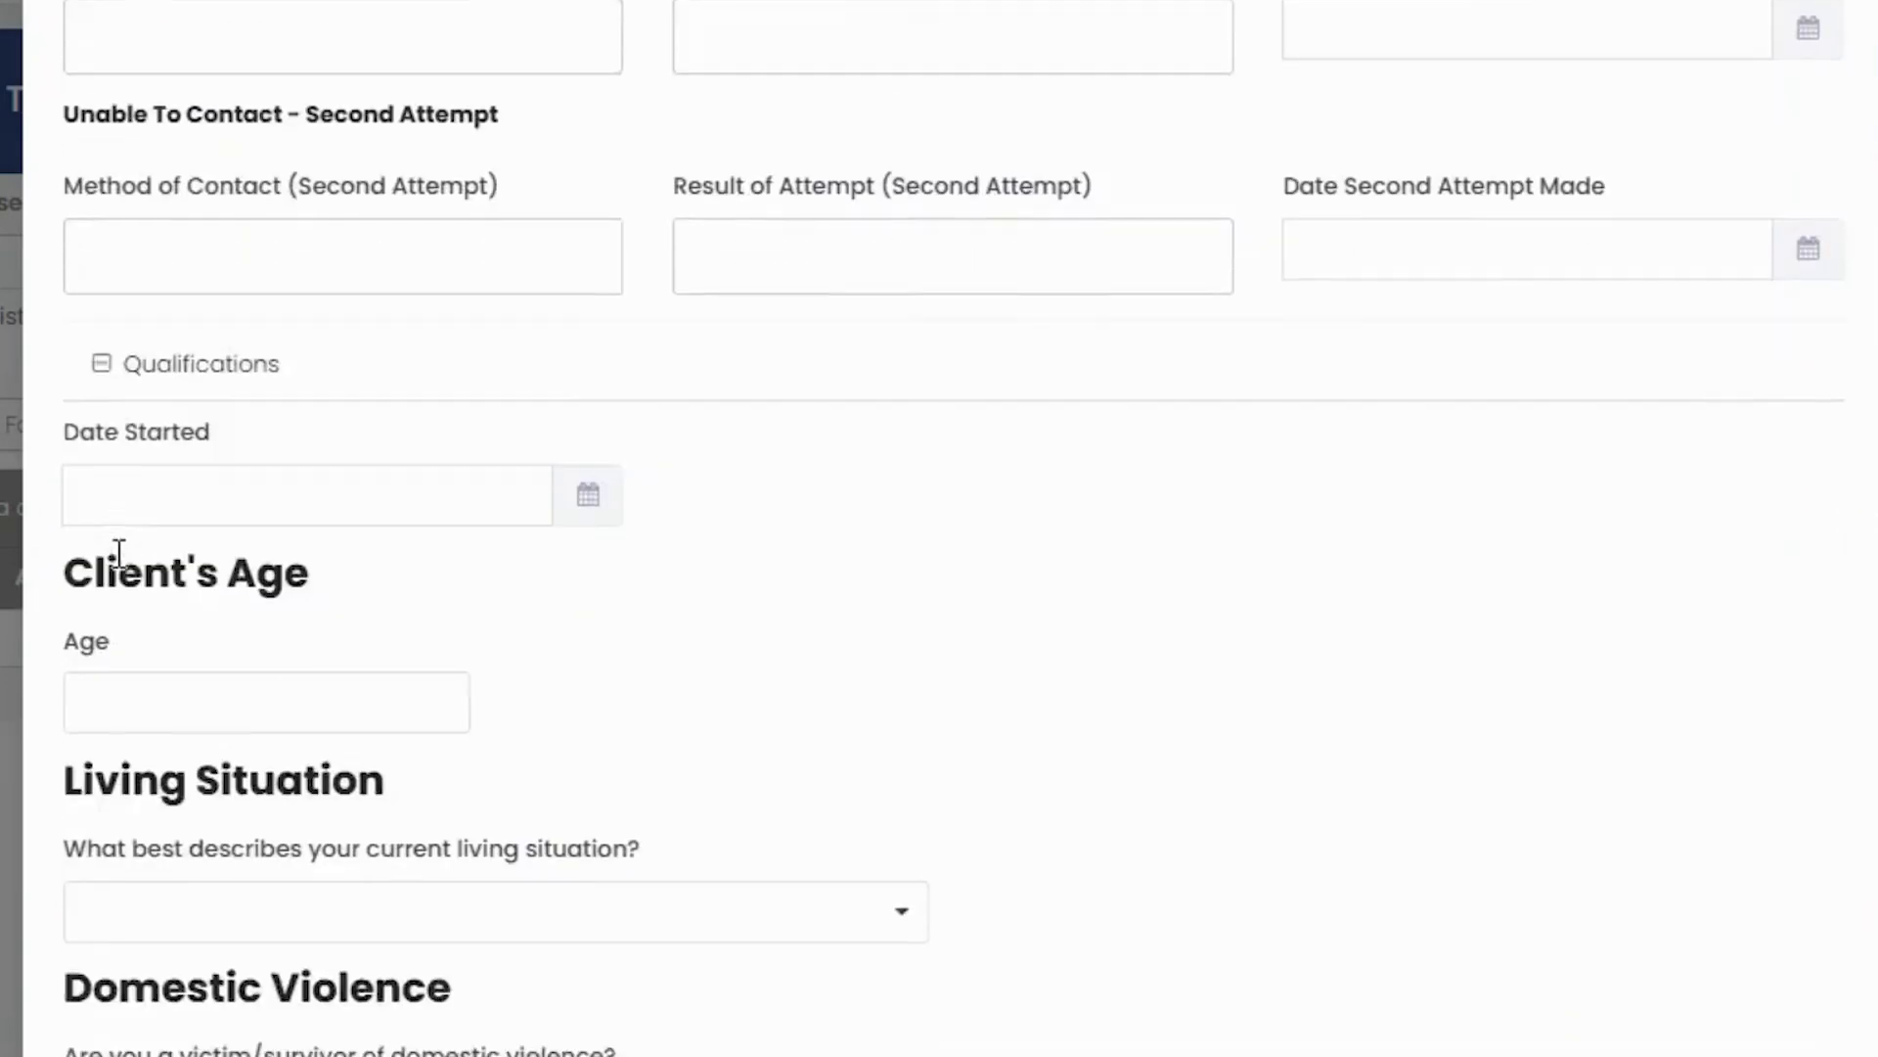
scroll(127, 568, "down", 8)
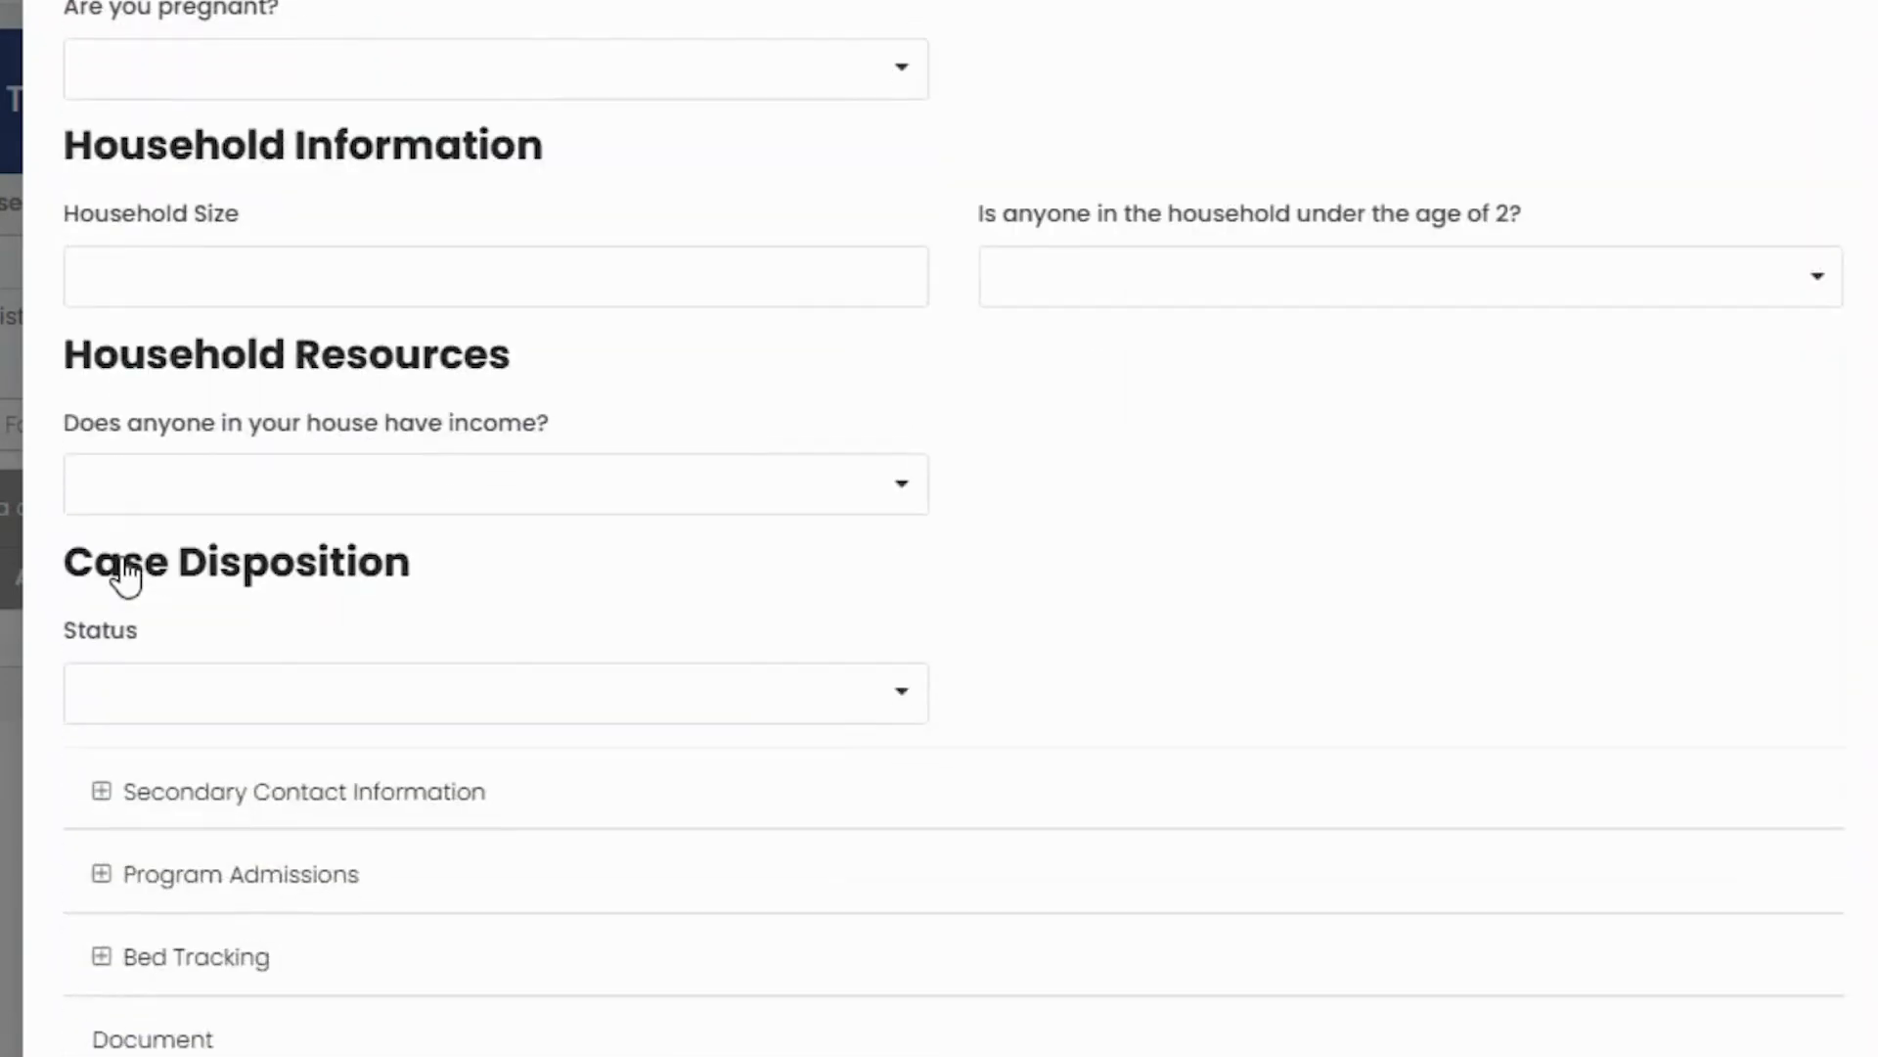
Expand the Secondary Contact Information, Program Admissions and Bed Tracking sections of the intake form to view their contents
left_click(101, 548)
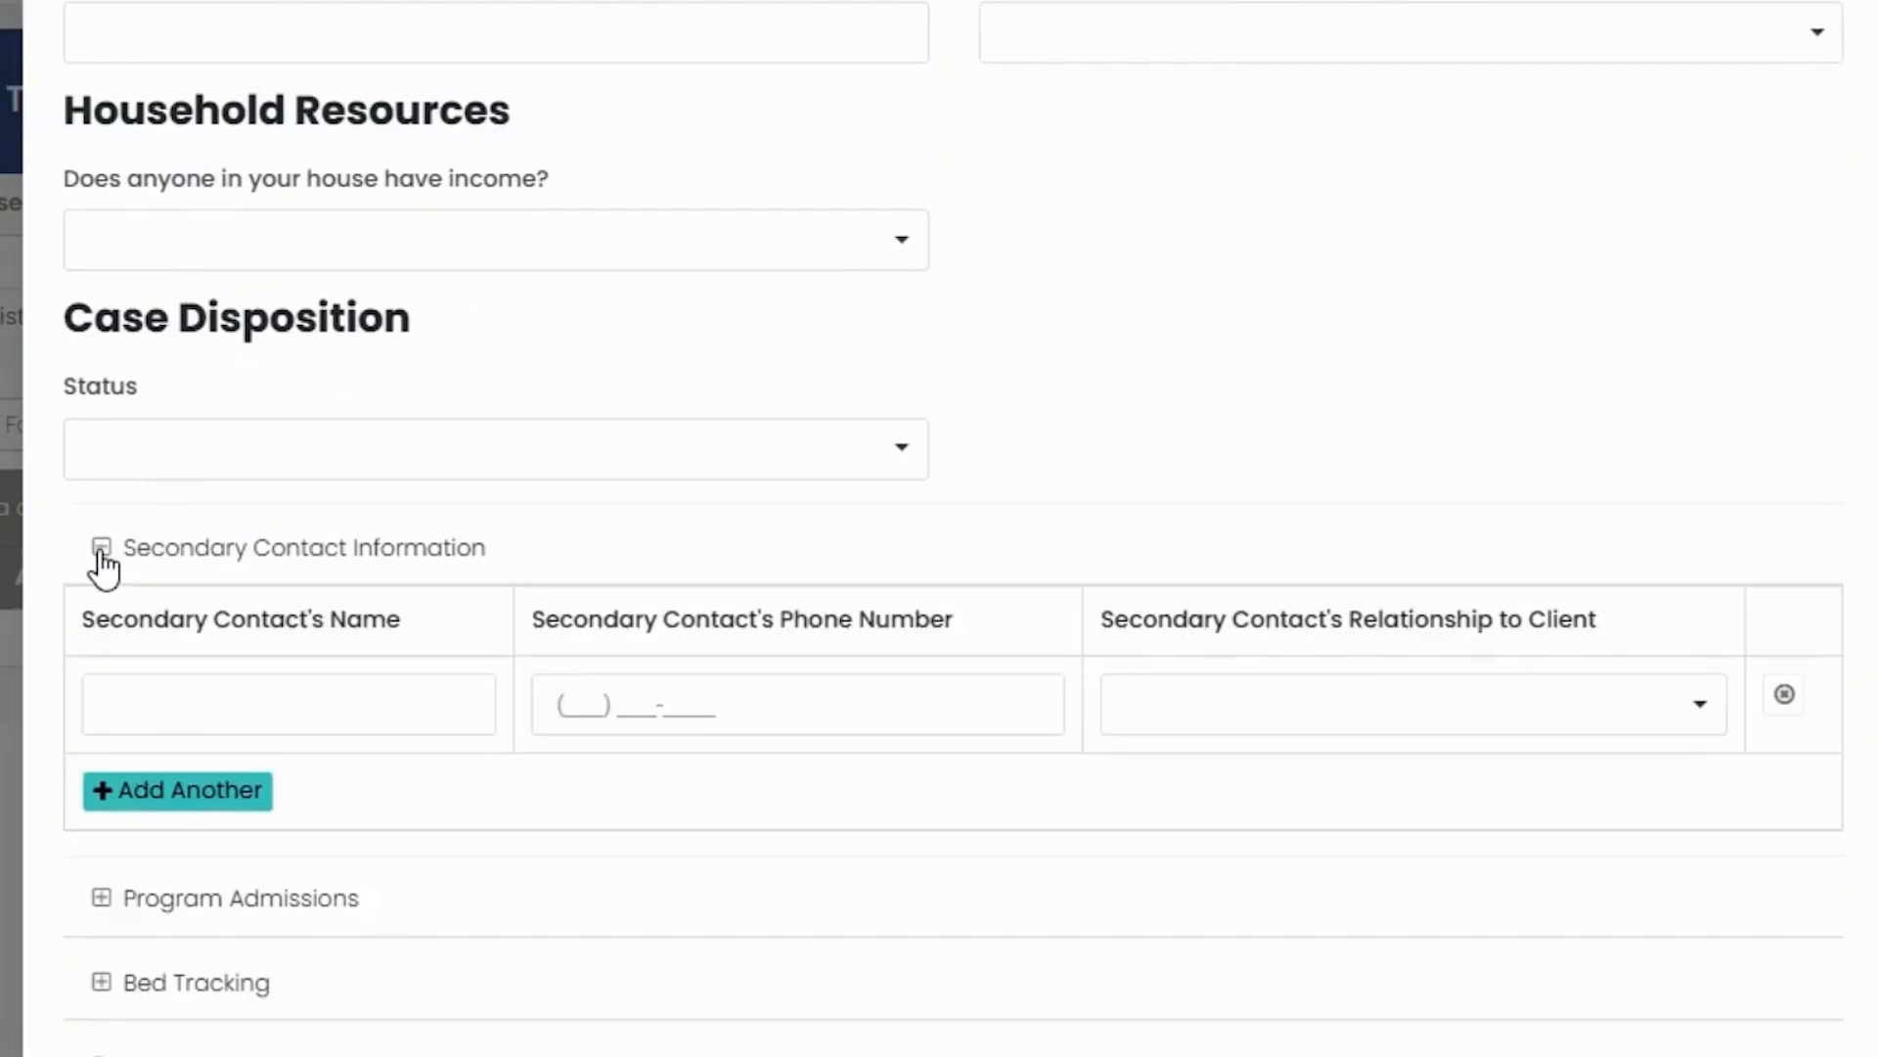
scroll(112, 563, "down", 4)
left_click(101, 531)
scroll(105, 547, "down", 3)
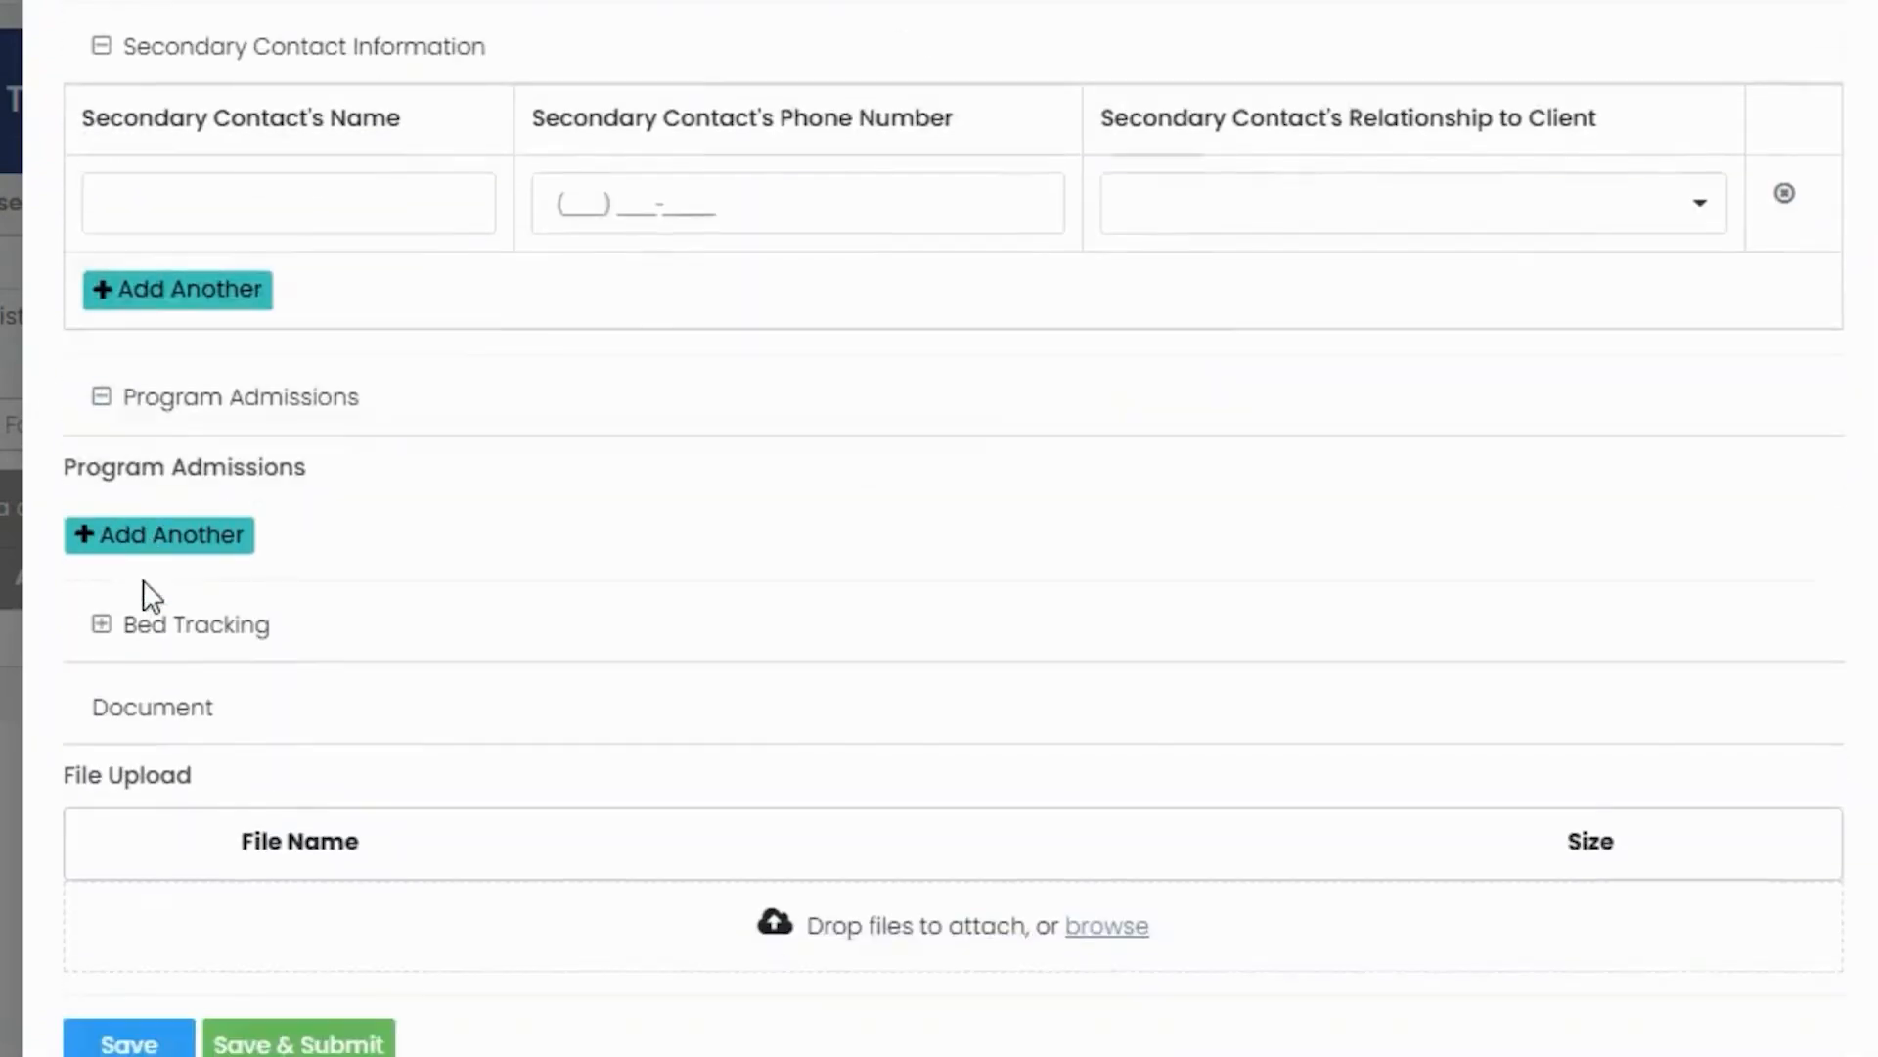
left_click(103, 531)
scroll(860, 692, "down", 2)
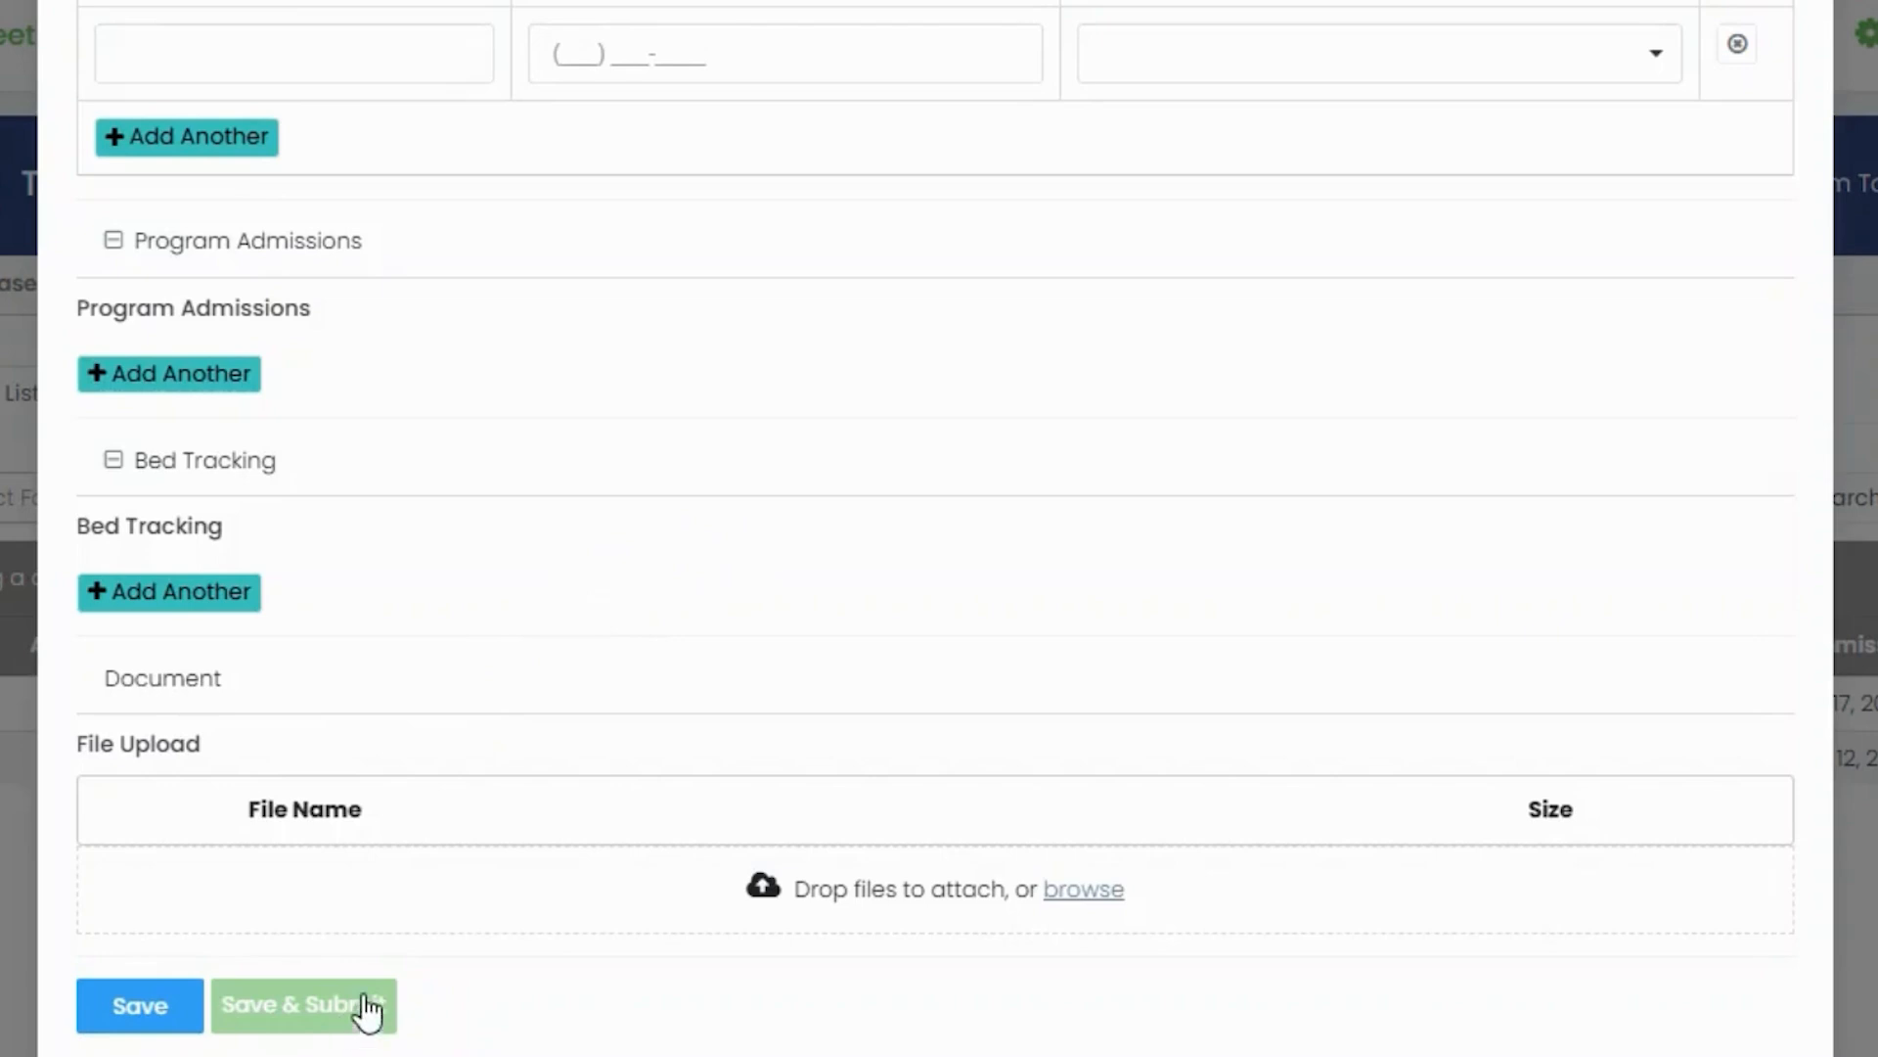
Send the Demo 3 Intake Form by email and close the form
scroll(582, 722, "up", 20)
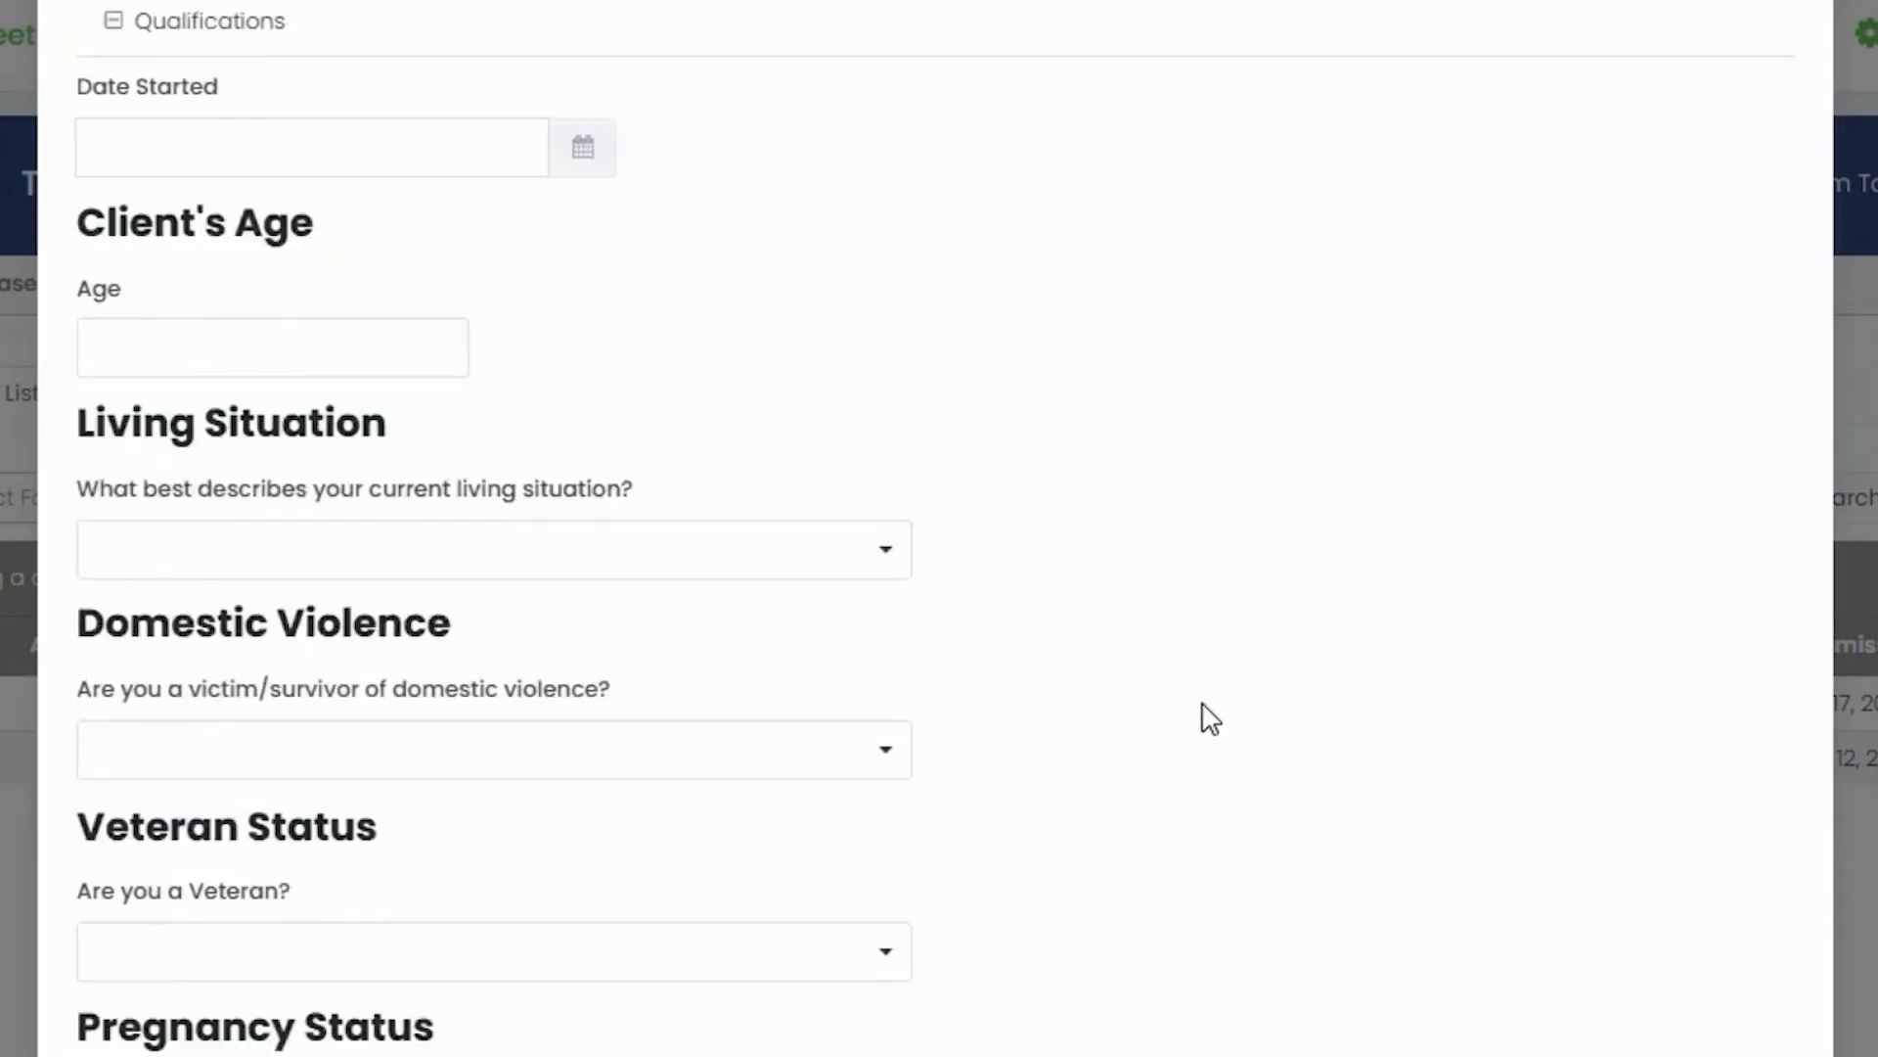
scroll(1271, 685, "up", 8)
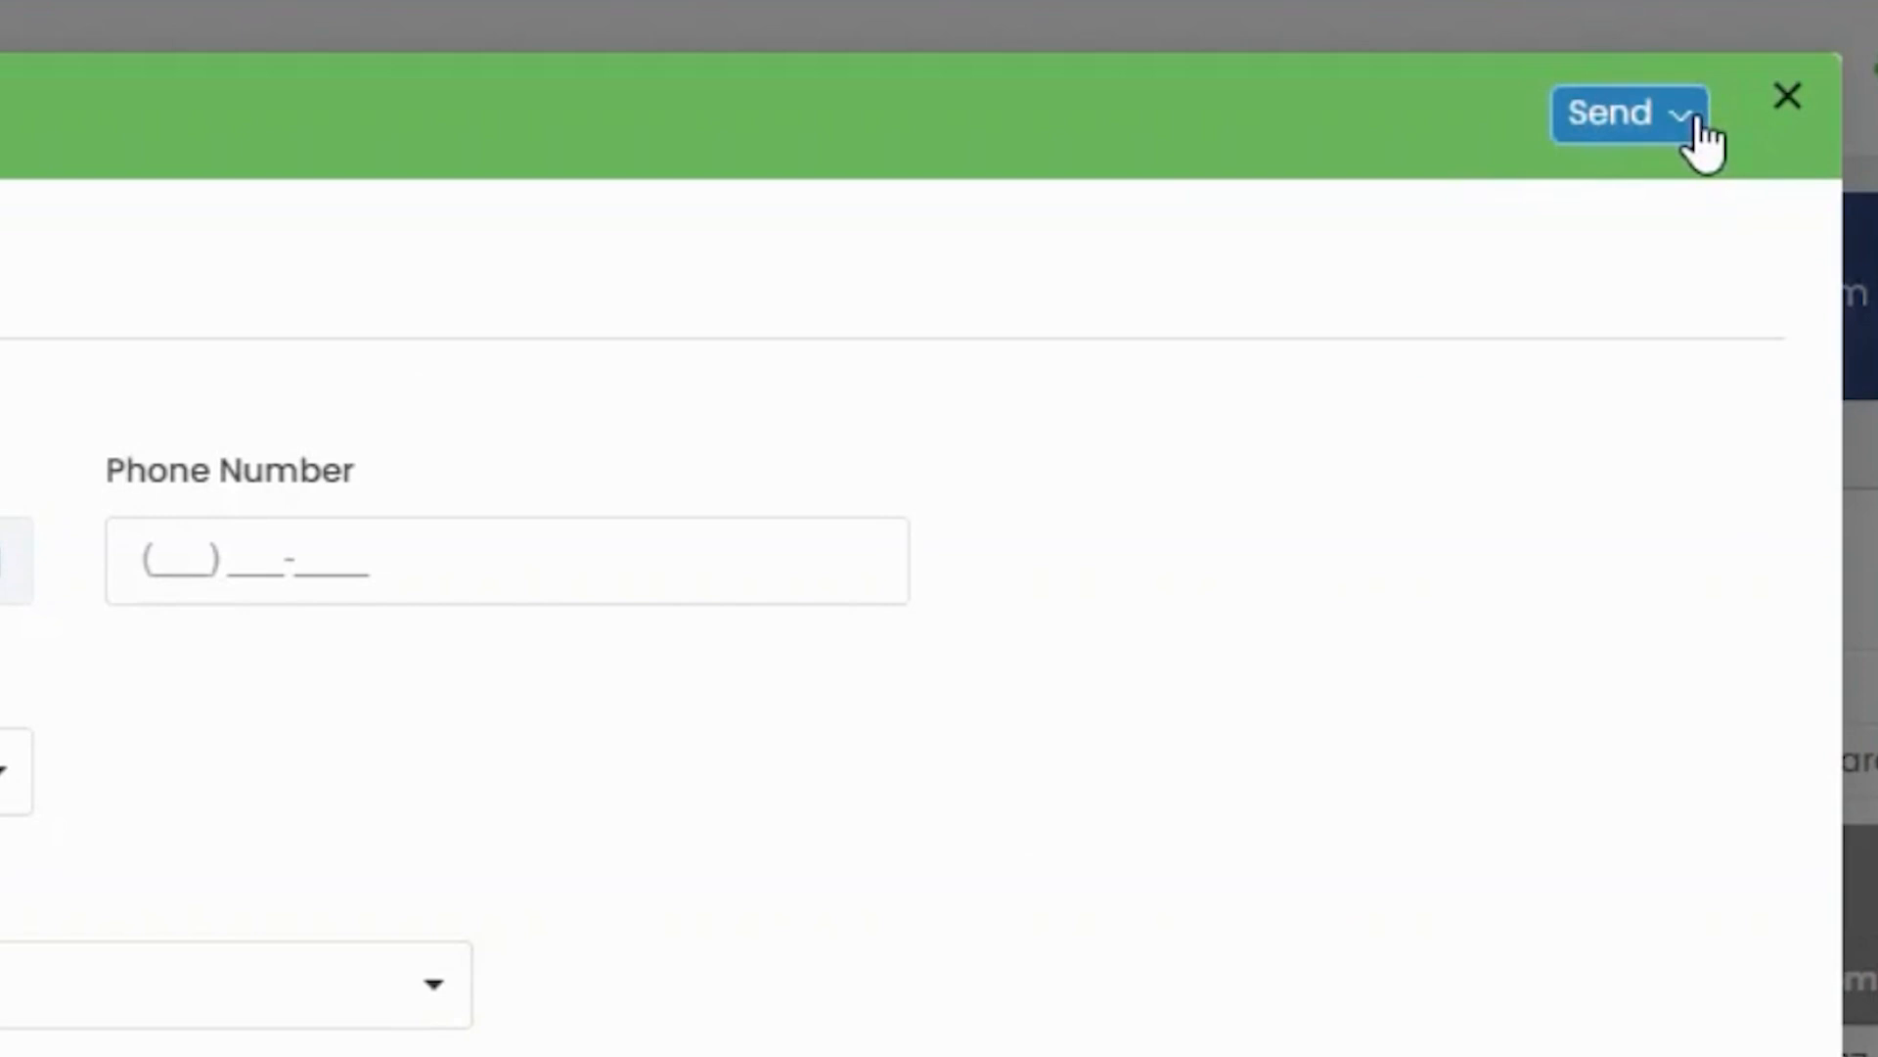
left_click(1698, 127)
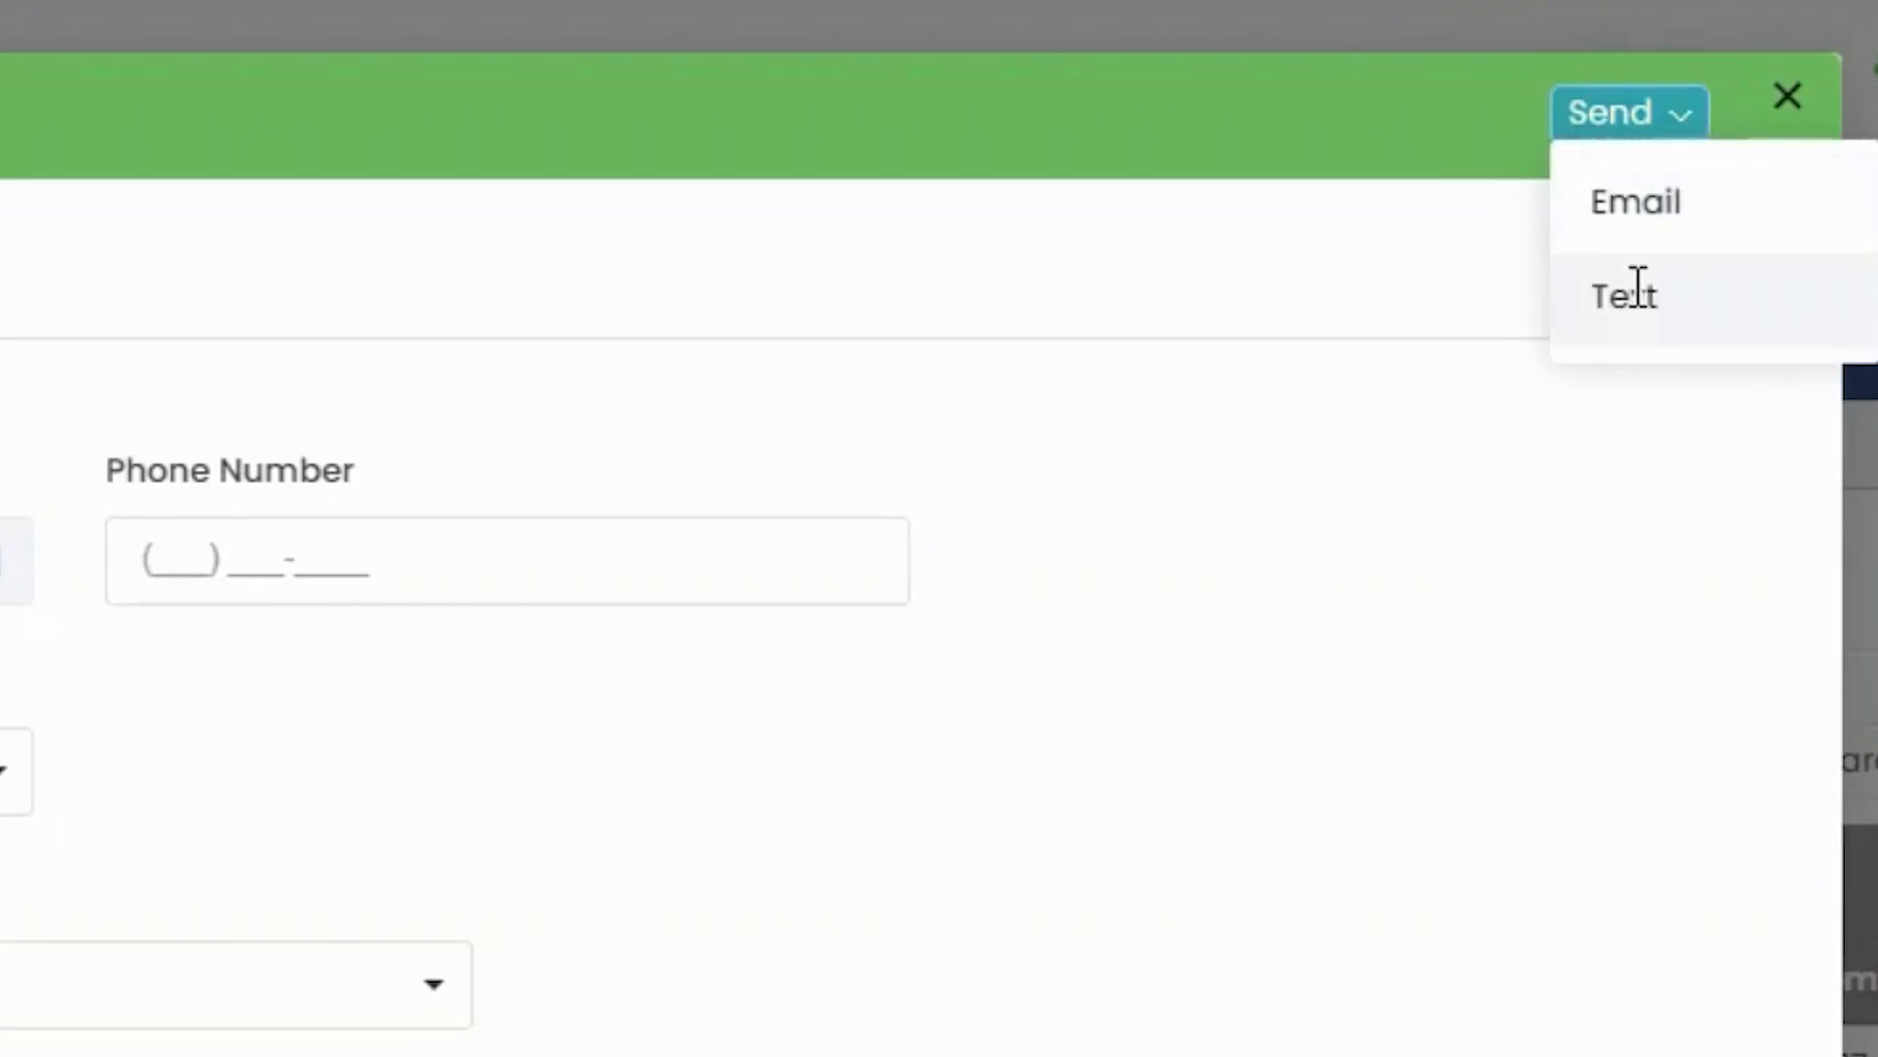
left_click(1661, 215)
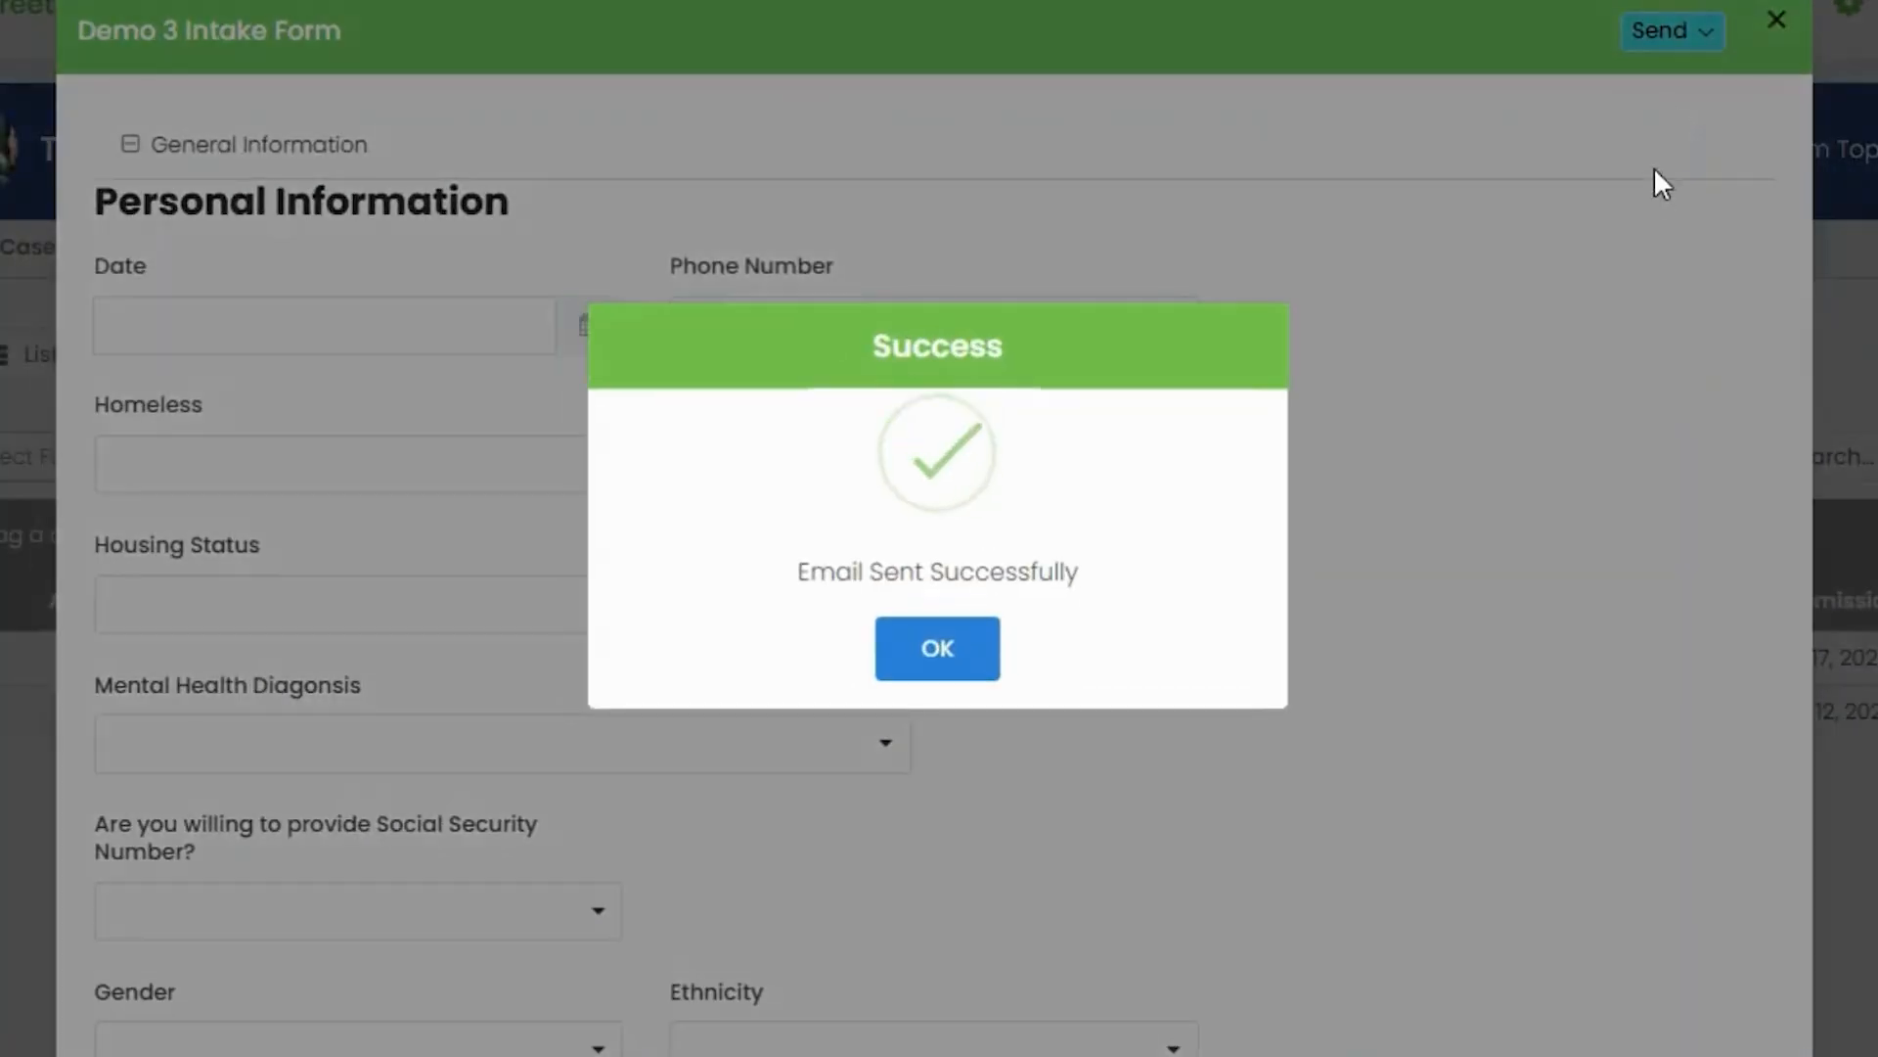
left_click(927, 665)
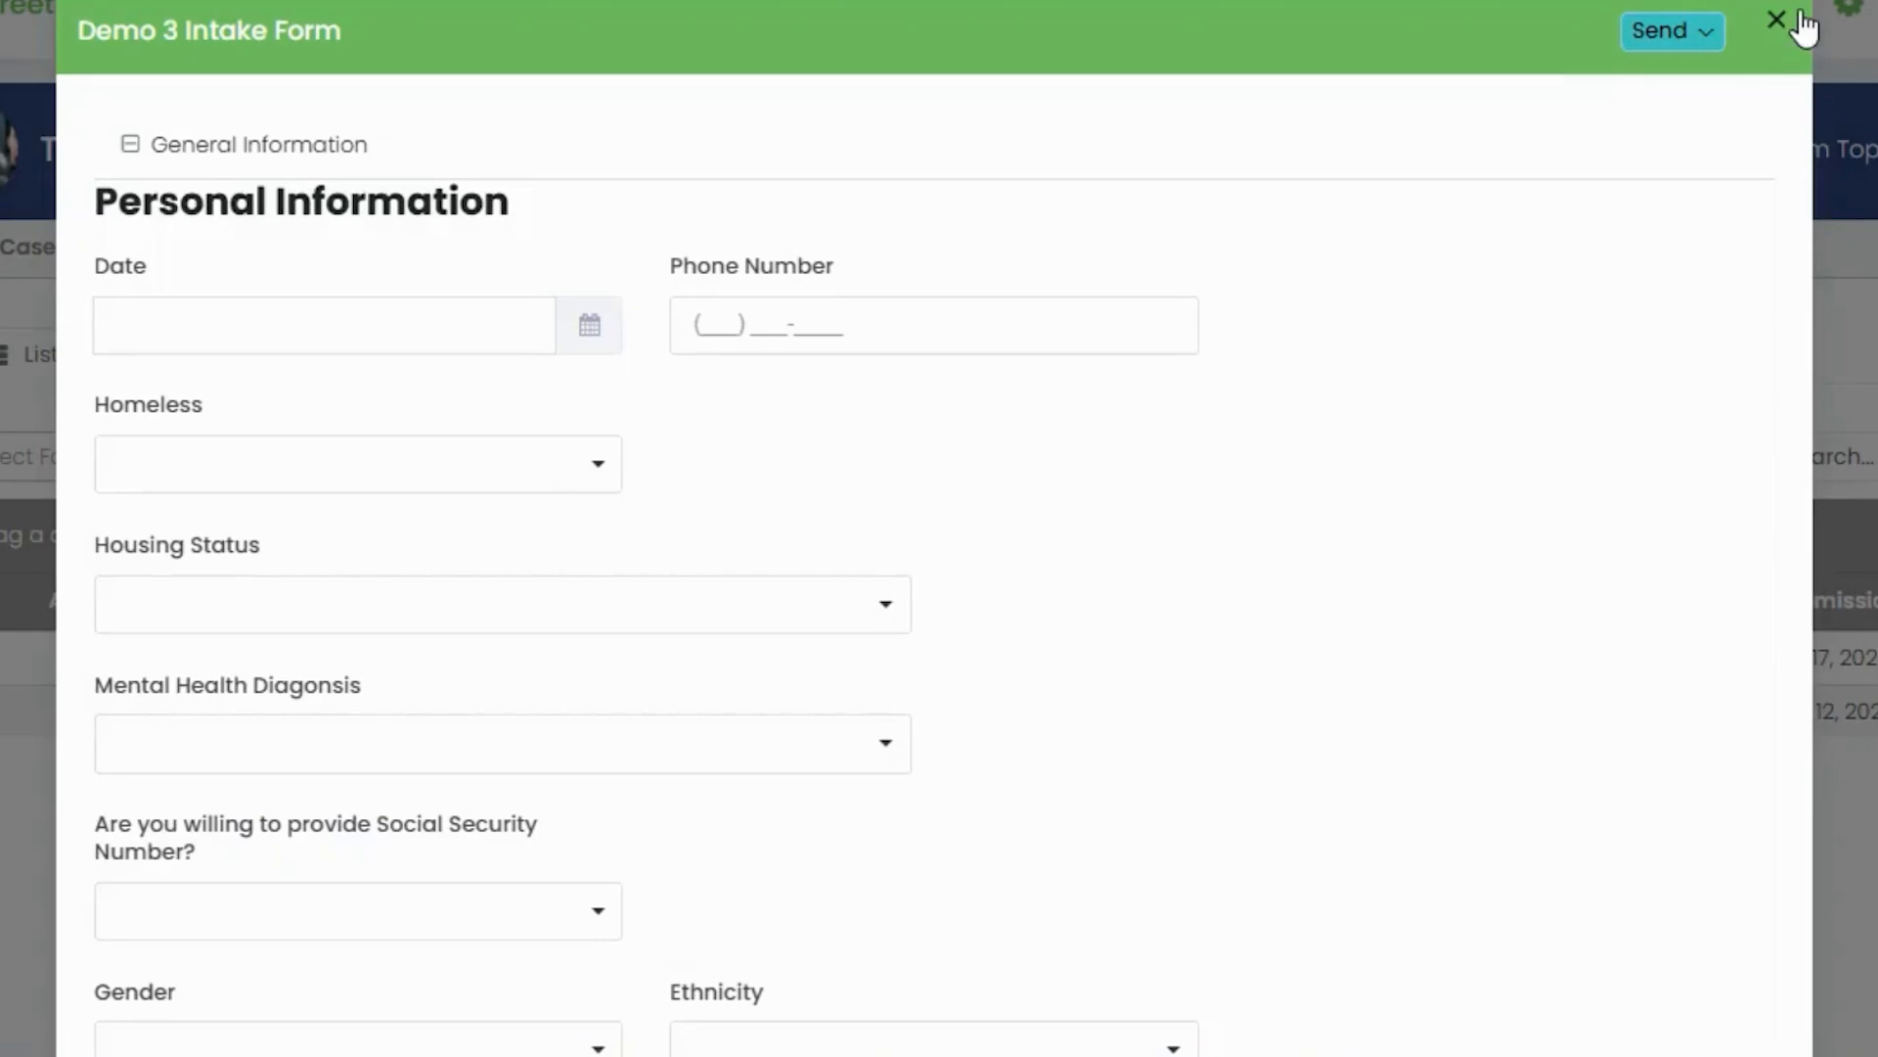
left_click(1798, 20)
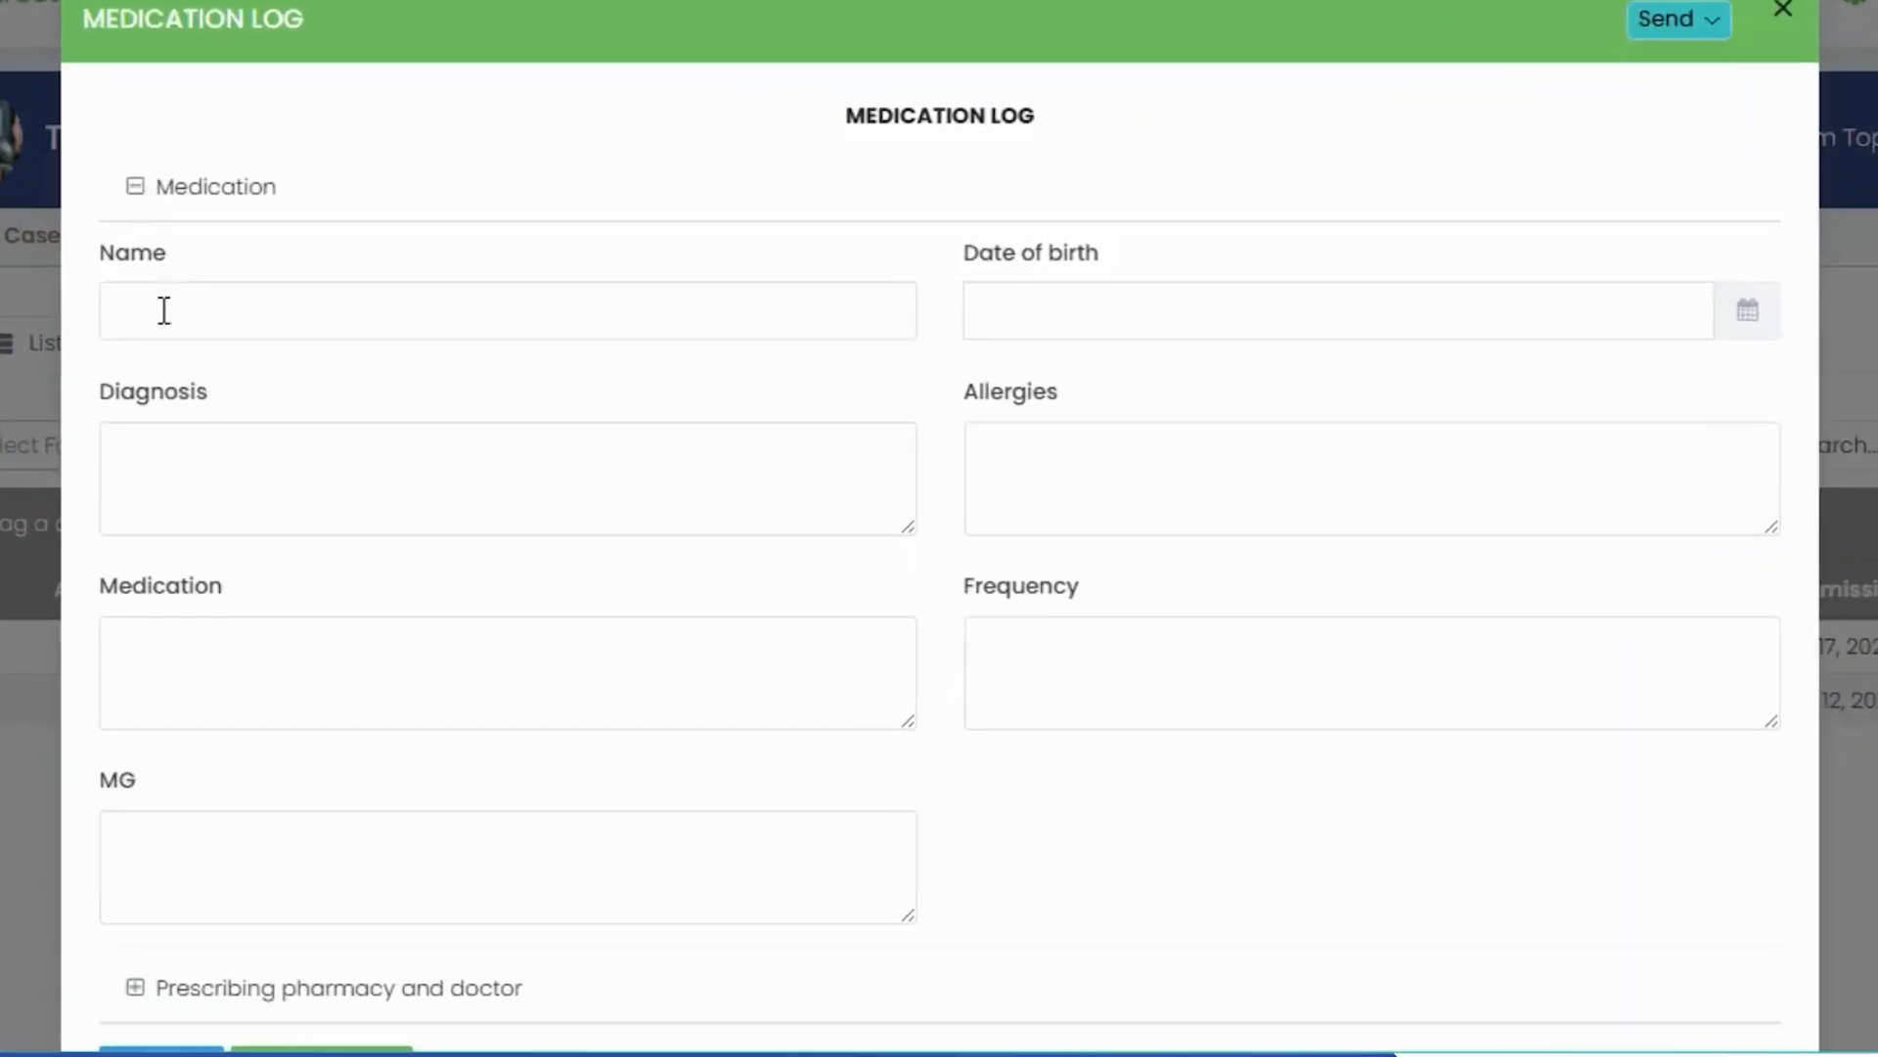
Expand the Prescribing pharmacy and doctor section of the MEDICATION LOG form and save the form
scroll(162, 318, "down", 1)
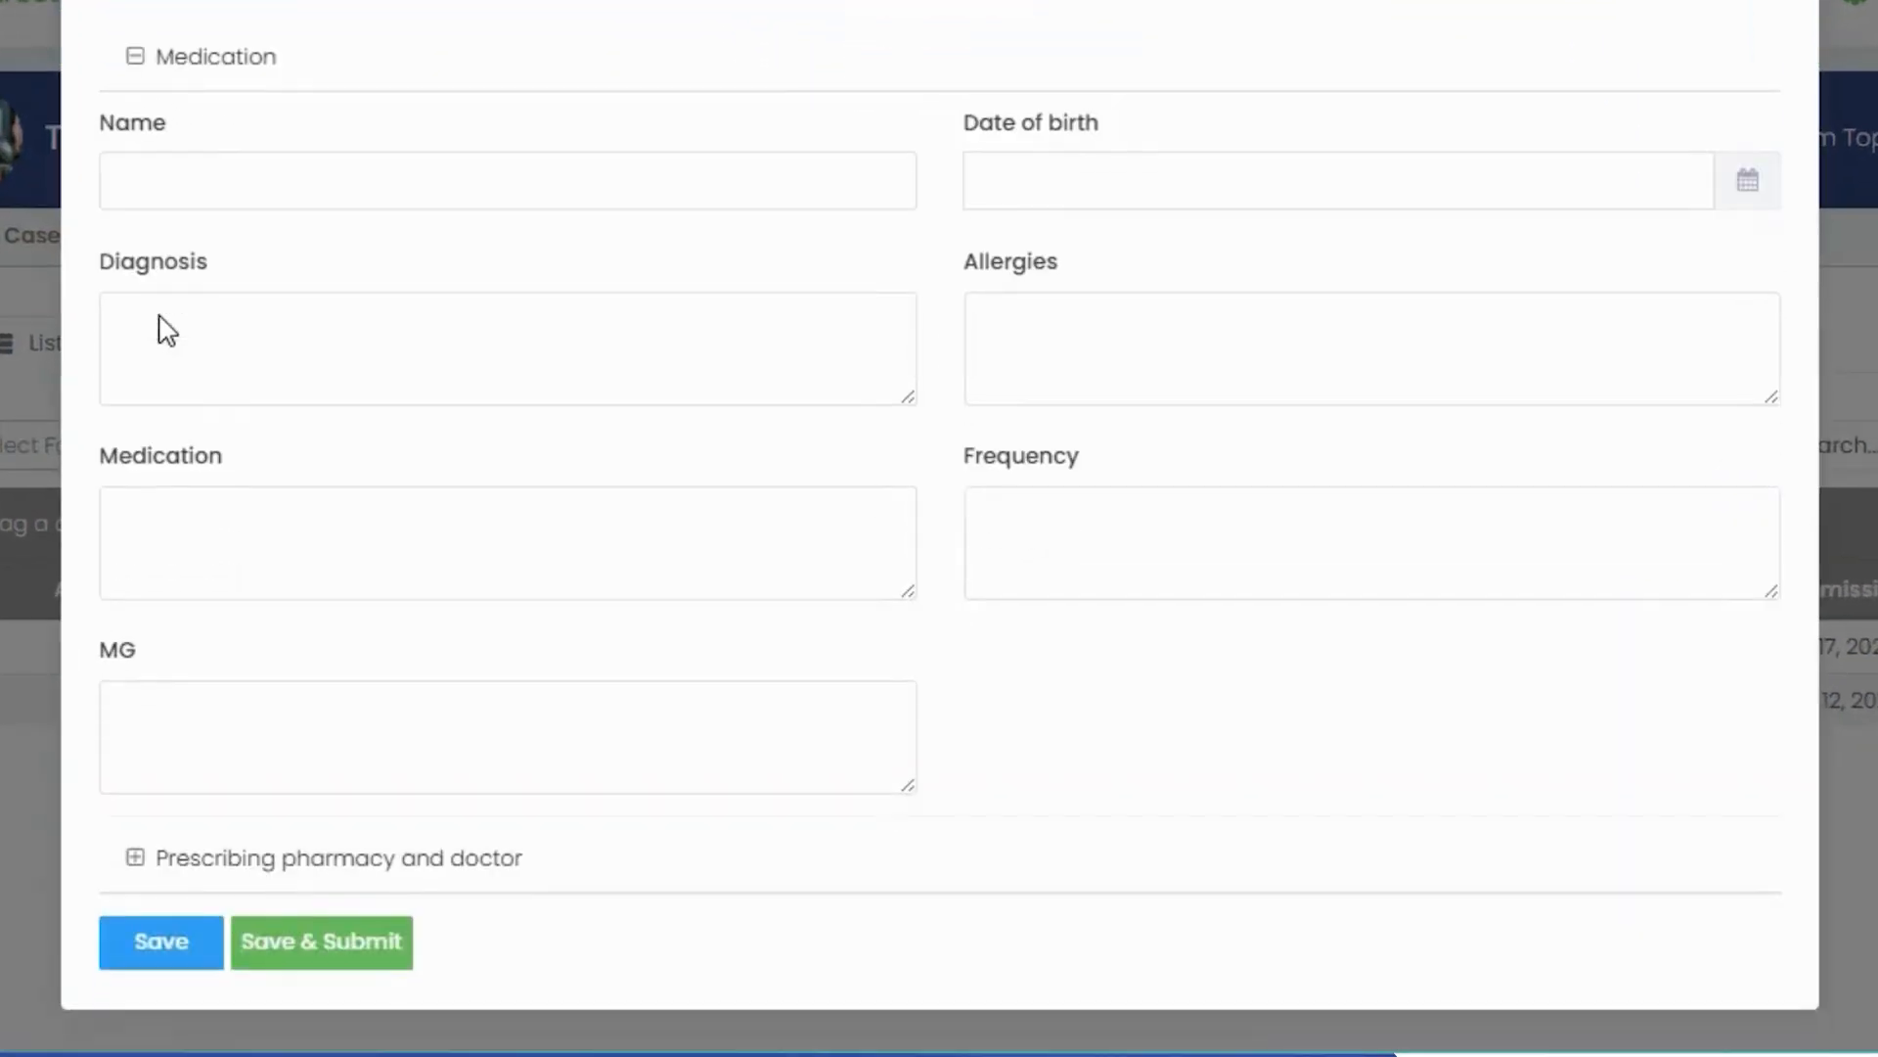
left_click(136, 858)
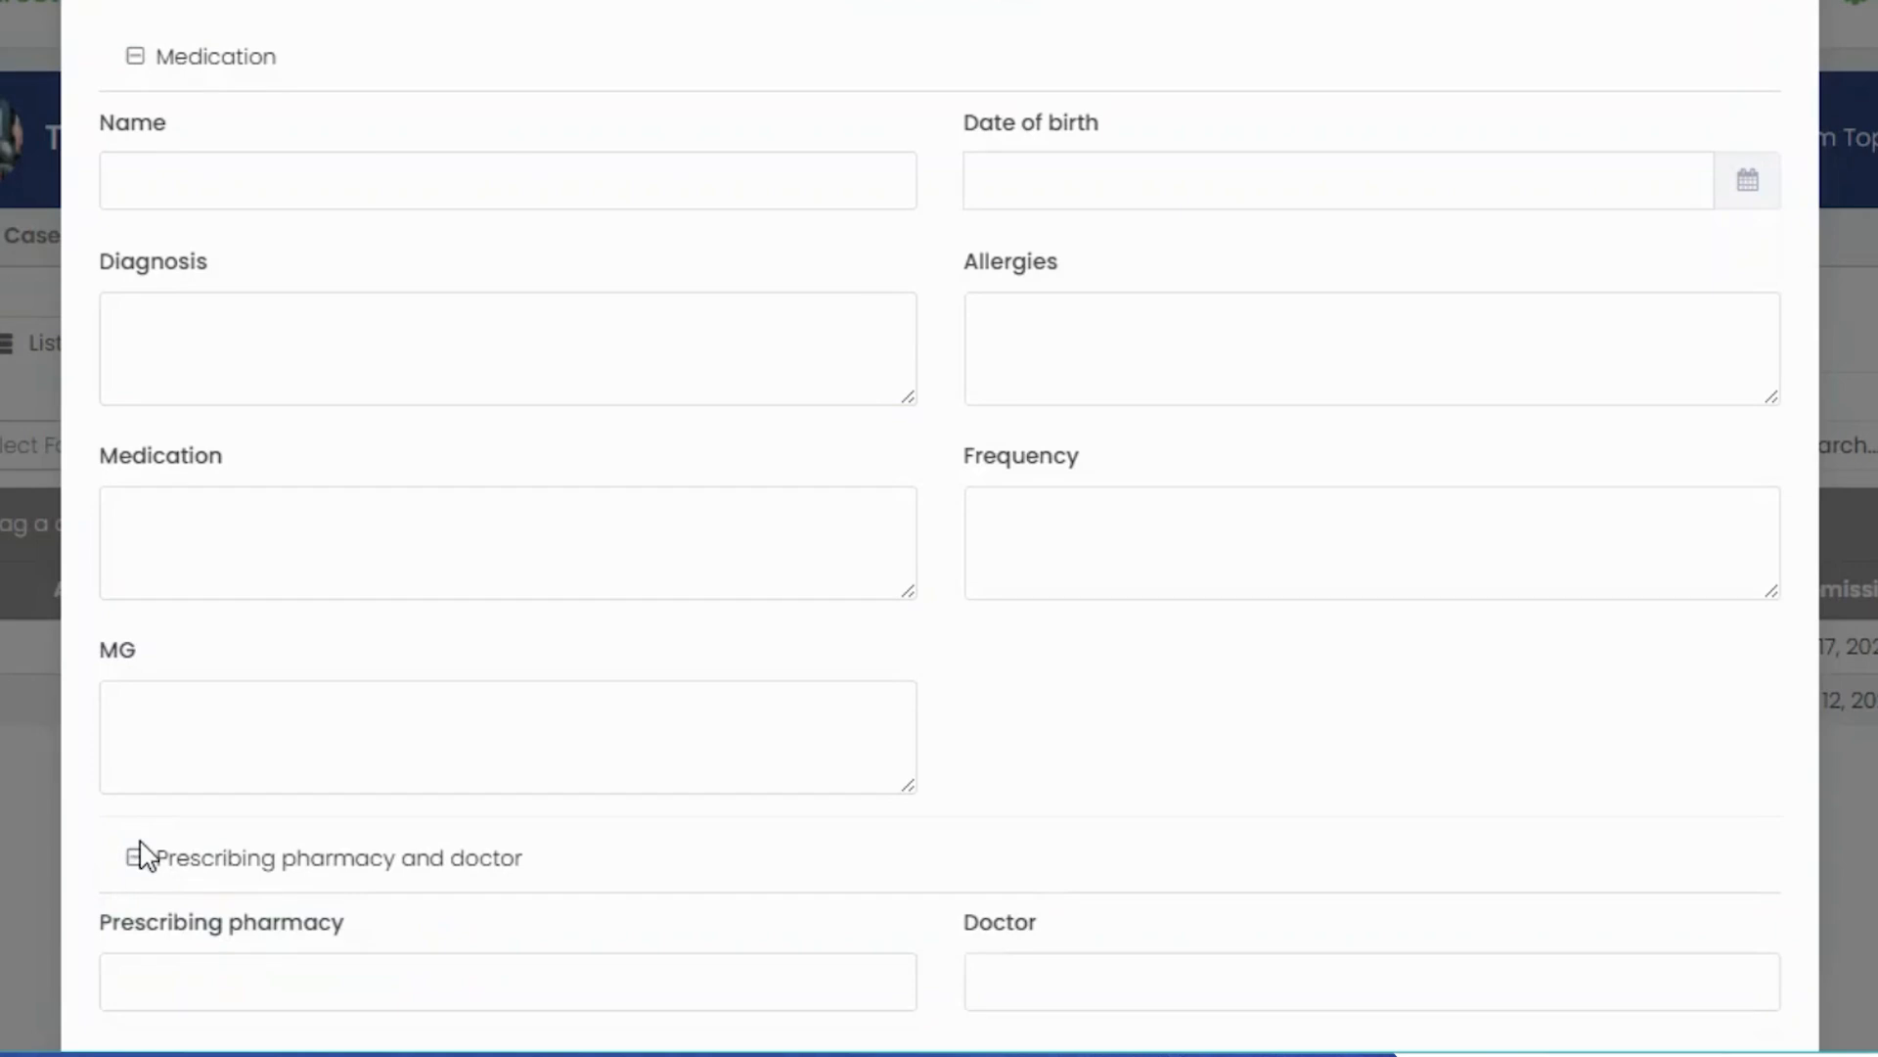
scroll(144, 856, "down", 2)
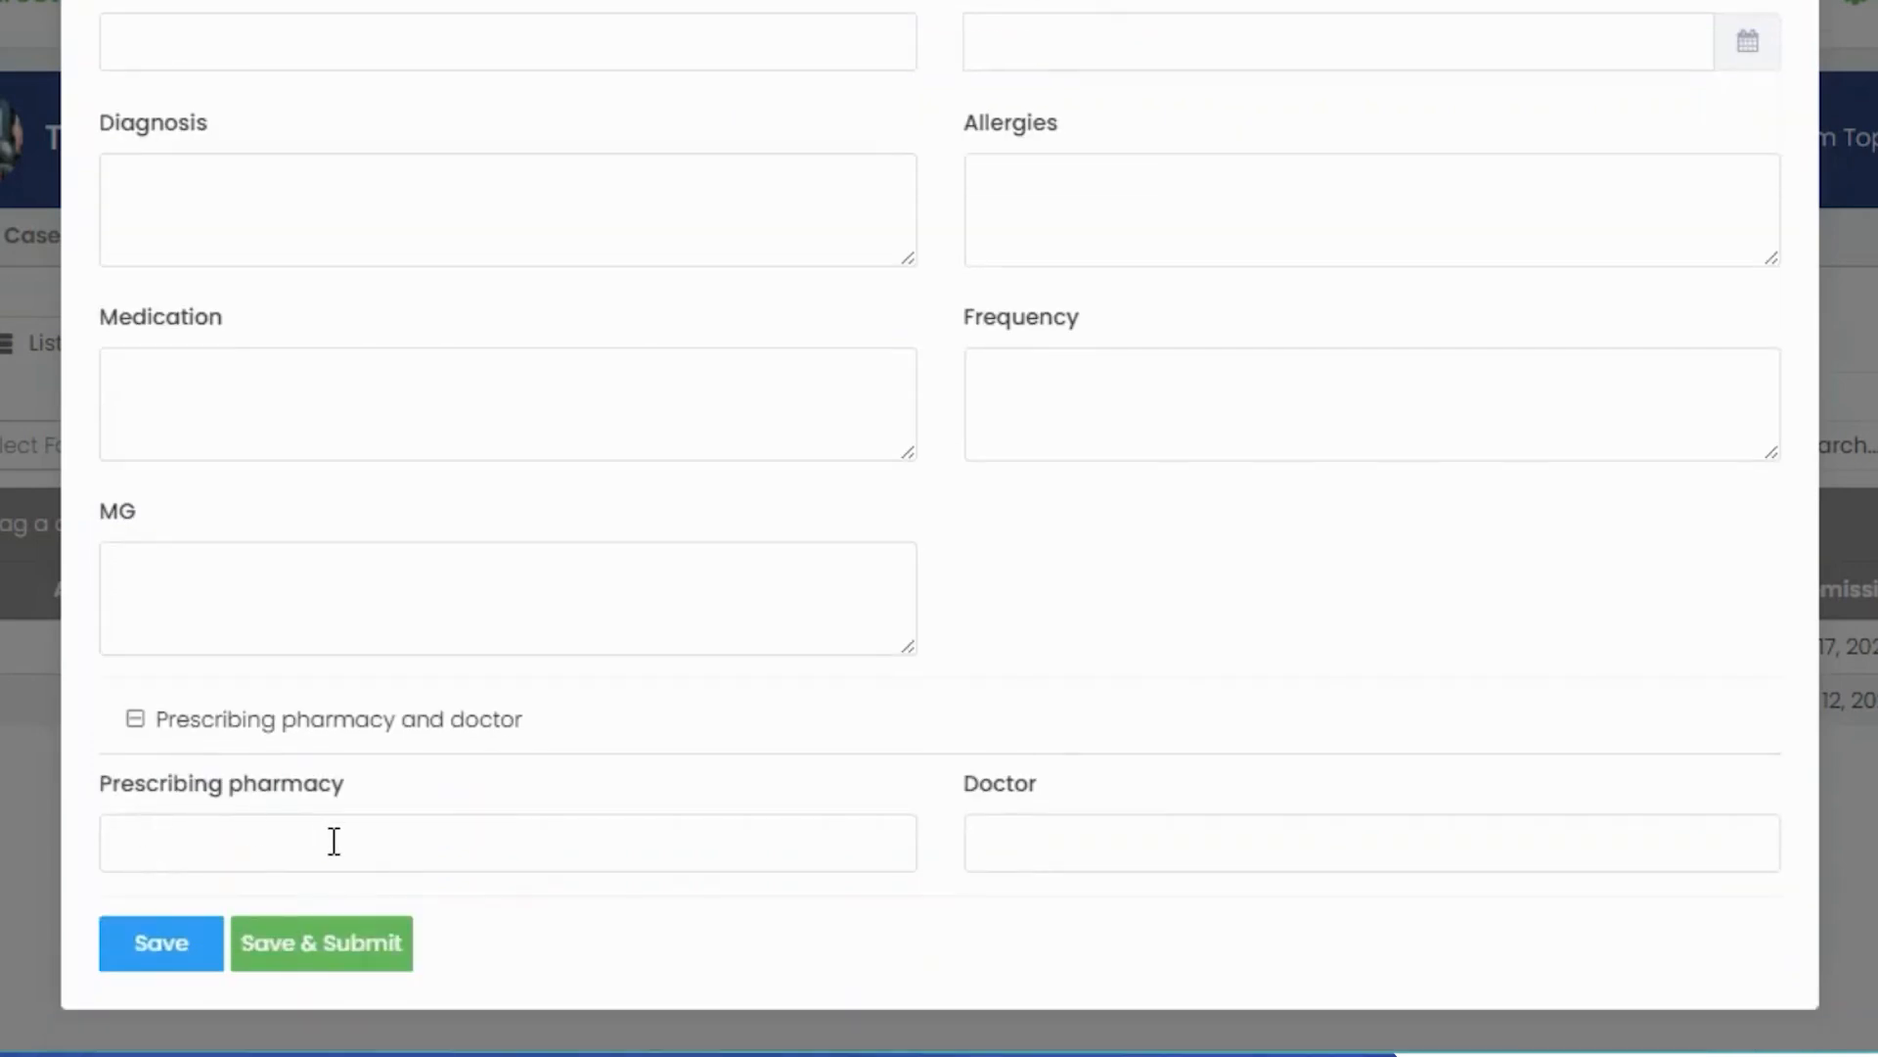
left_click(179, 945)
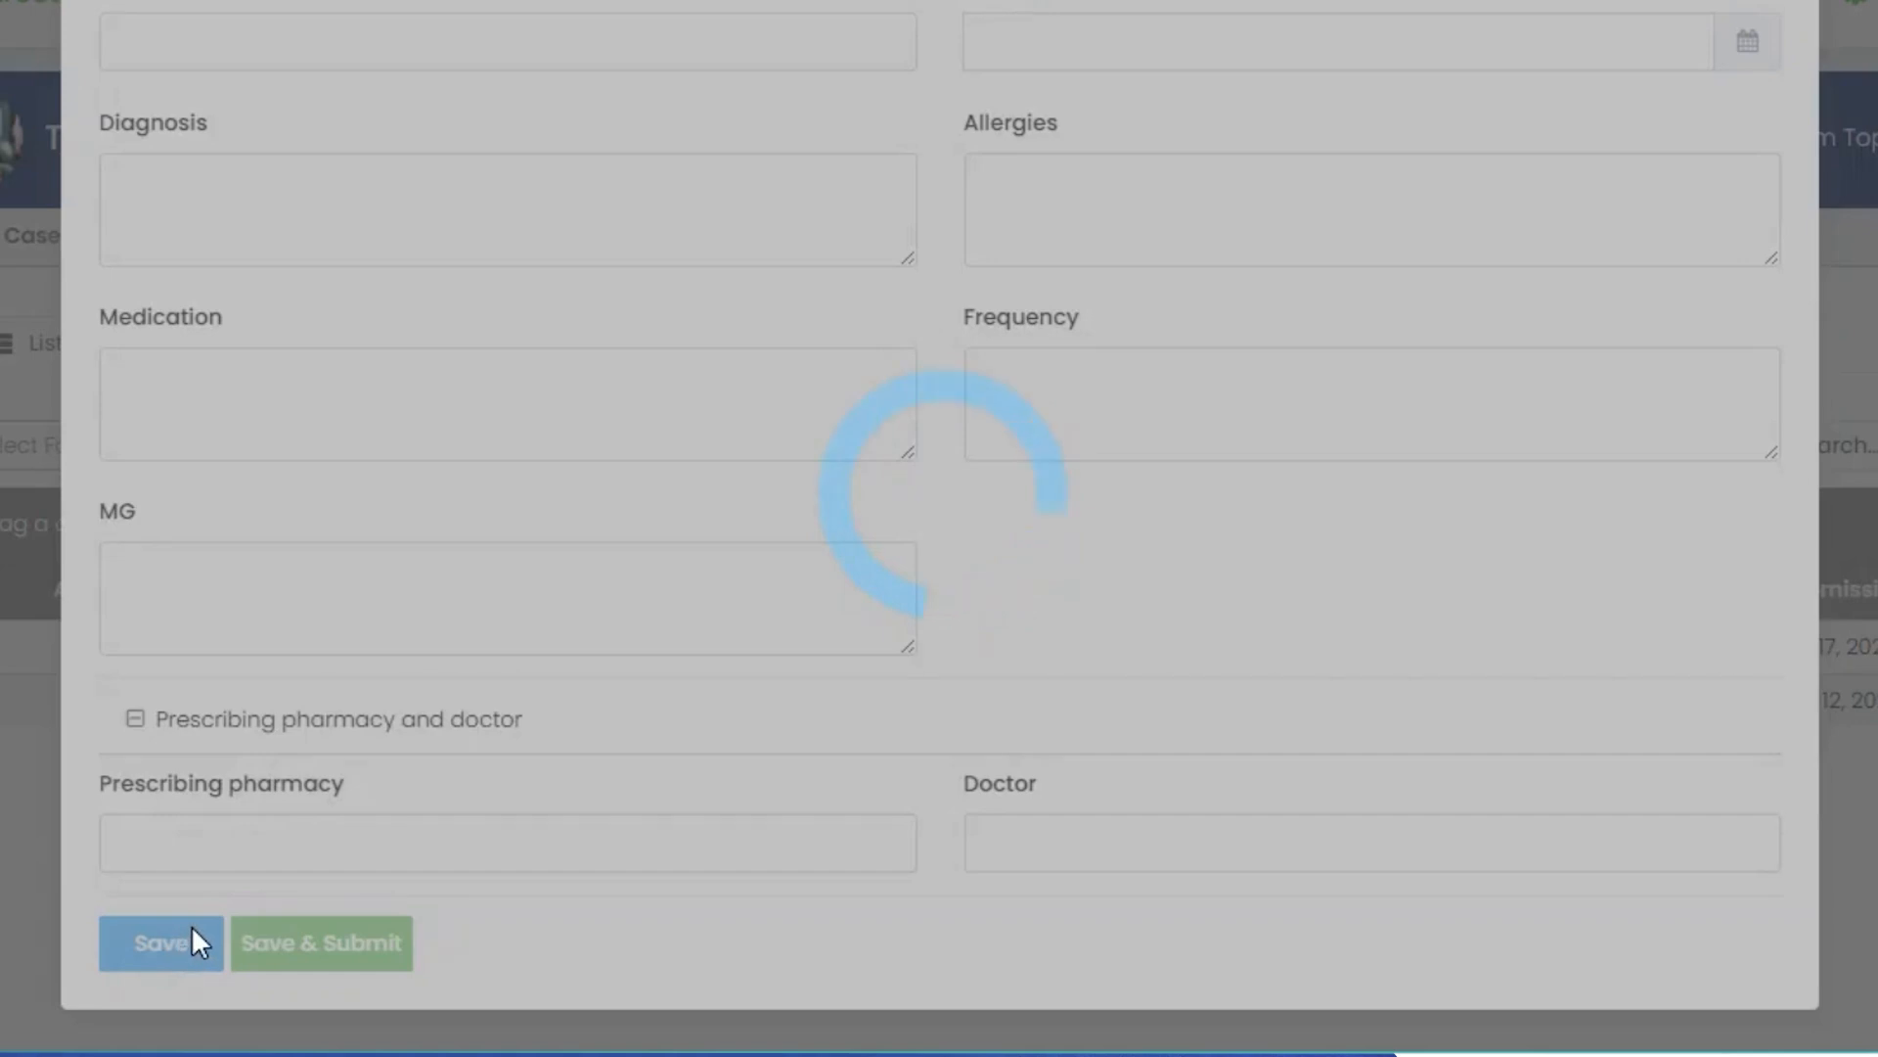
left_click(945, 650)
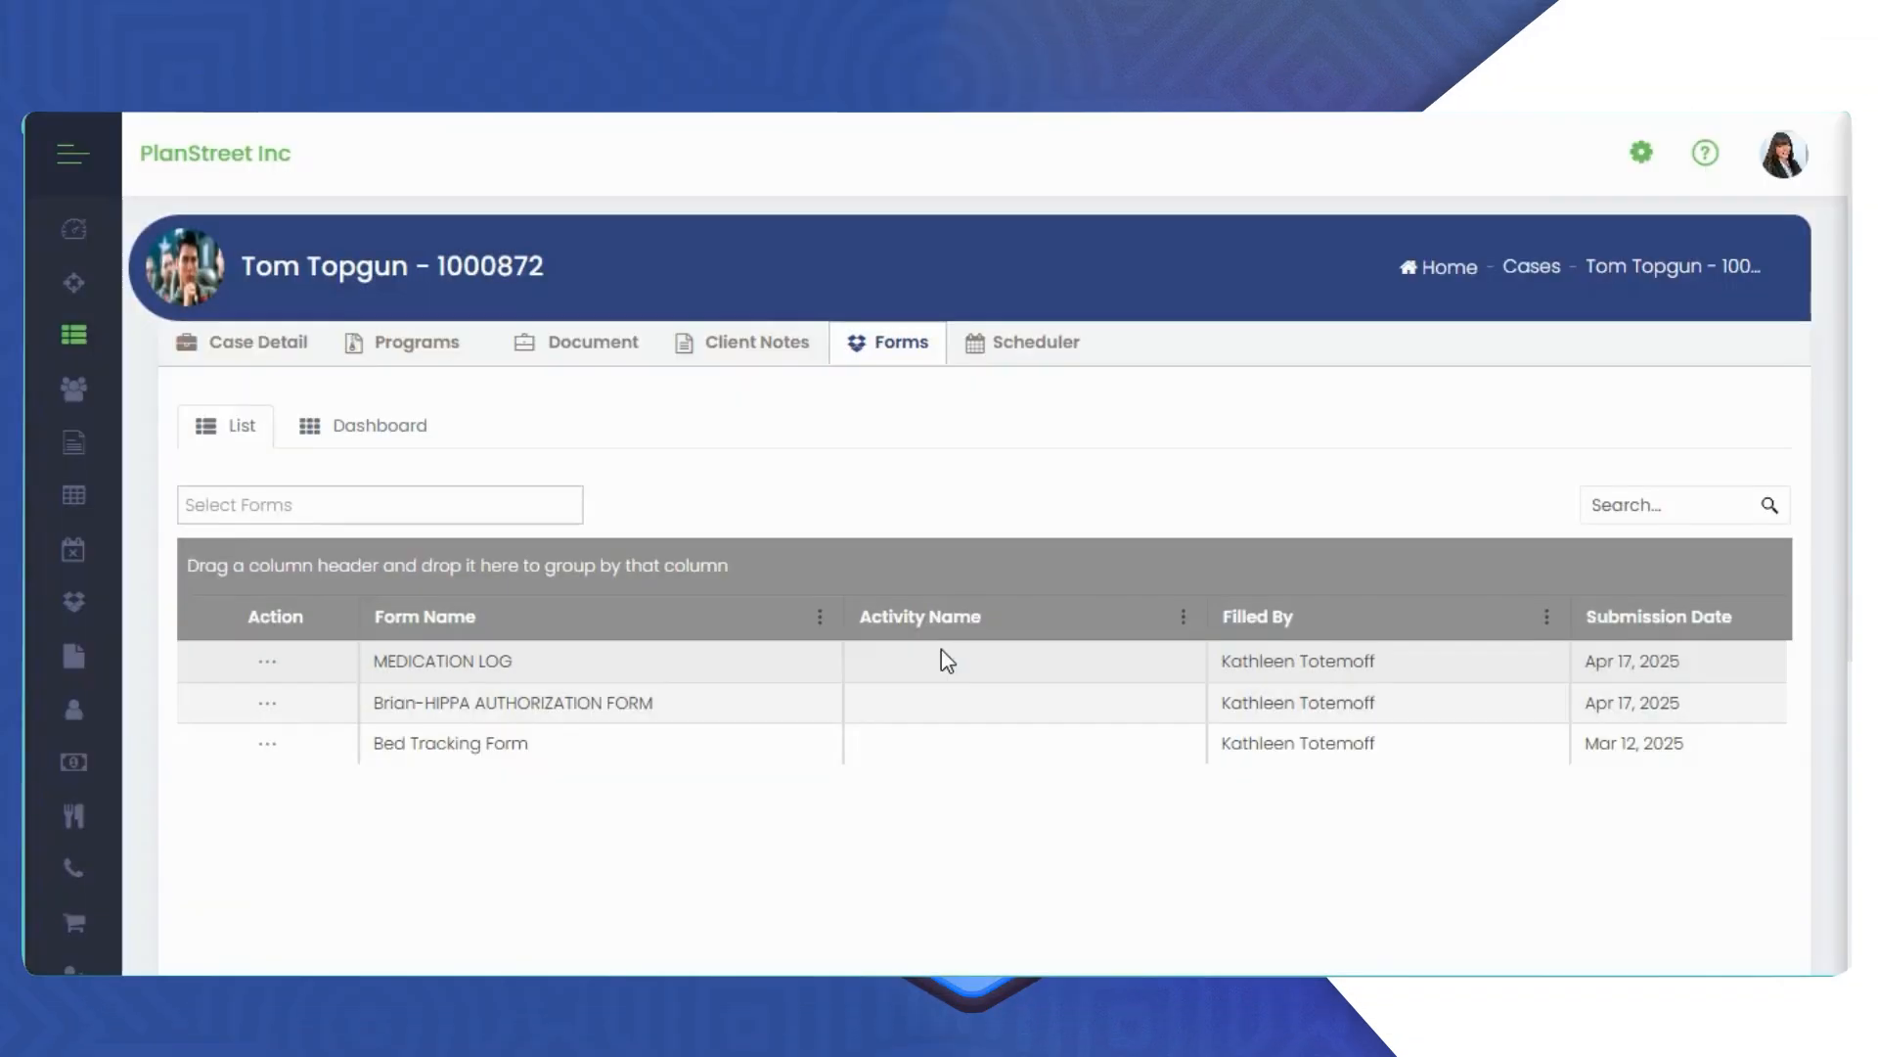
Search the case's available forms for "hip" and open the HIPPA AUTHORIZATION FORM
left_click(323, 516)
type("hip")
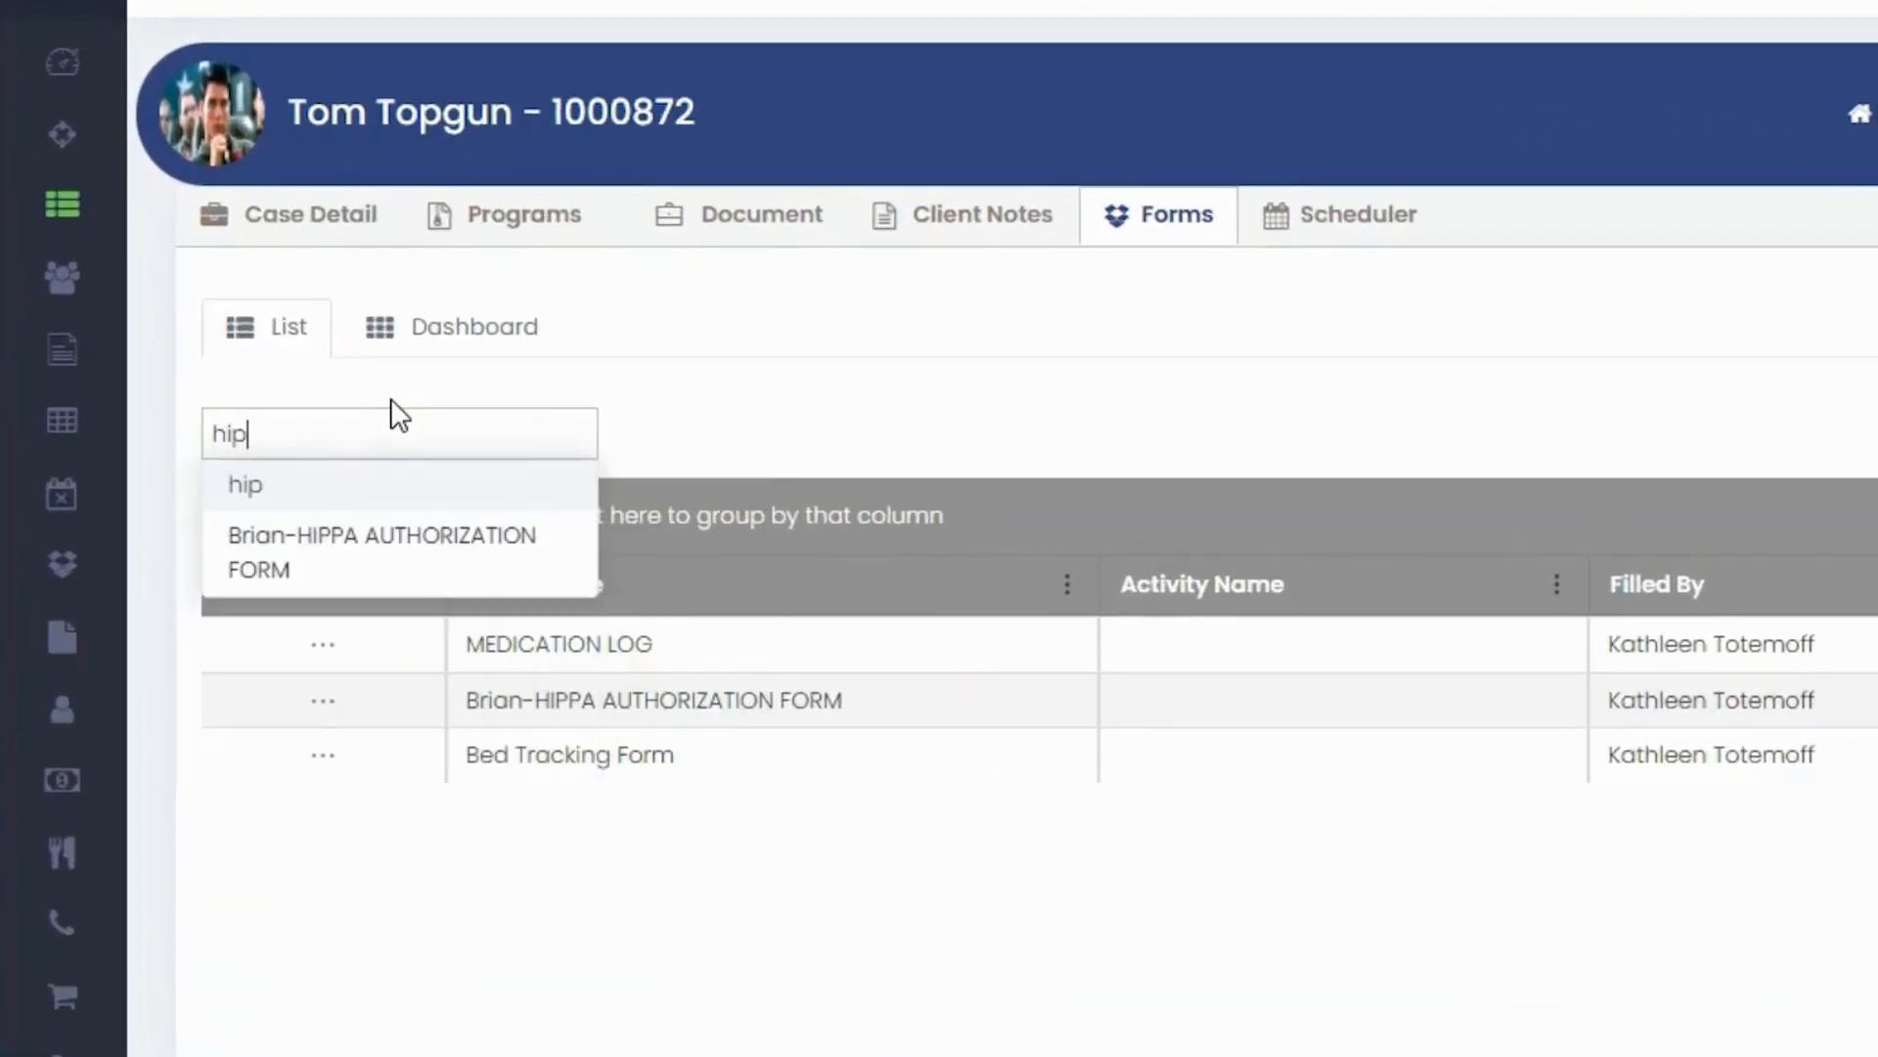
left_click(474, 557)
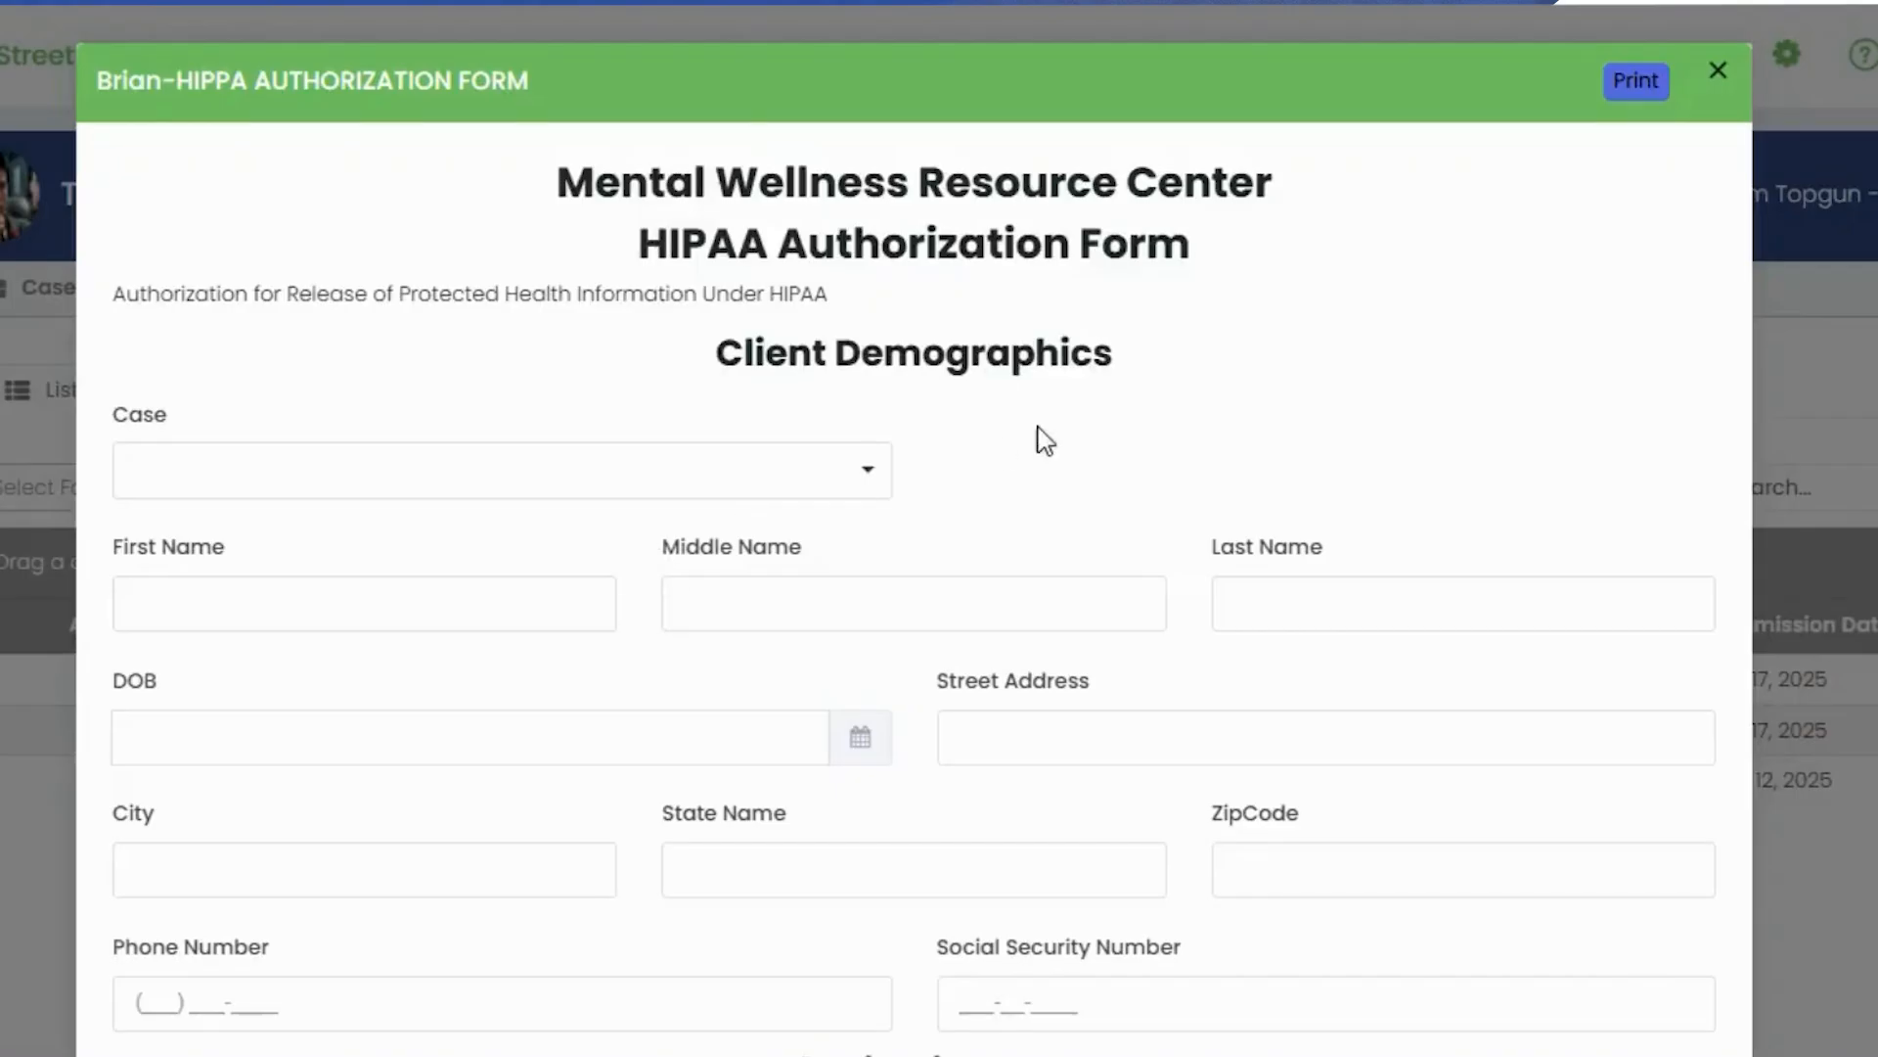
Sign the witness and legal guardian signature fields of the HIPAA authorization form and save the form
scroll(1214, 338, "down", 20)
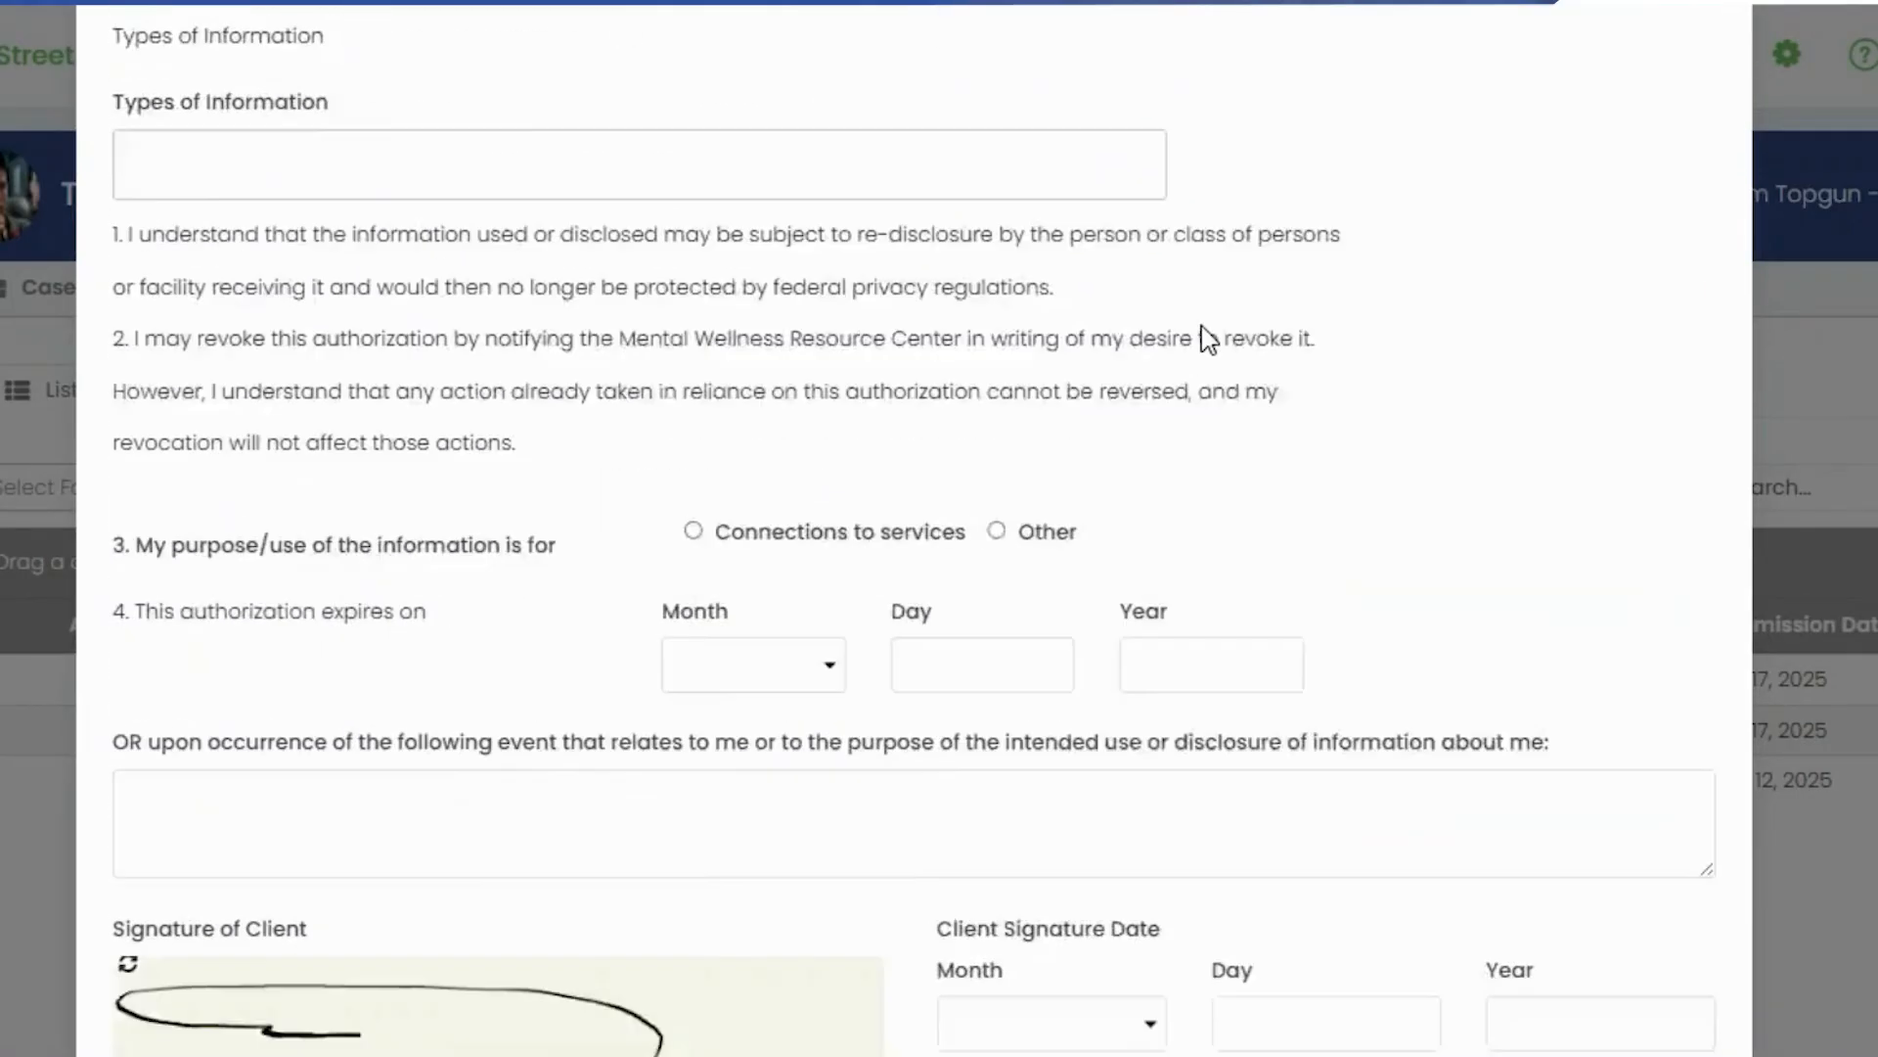
mouse_move(462, 624)
left_mouse_down()
mouse_move(790, 604)
mouse_move(448, 641)
left_mouse_up()
left_click_drag(448, 302, 177, 330)
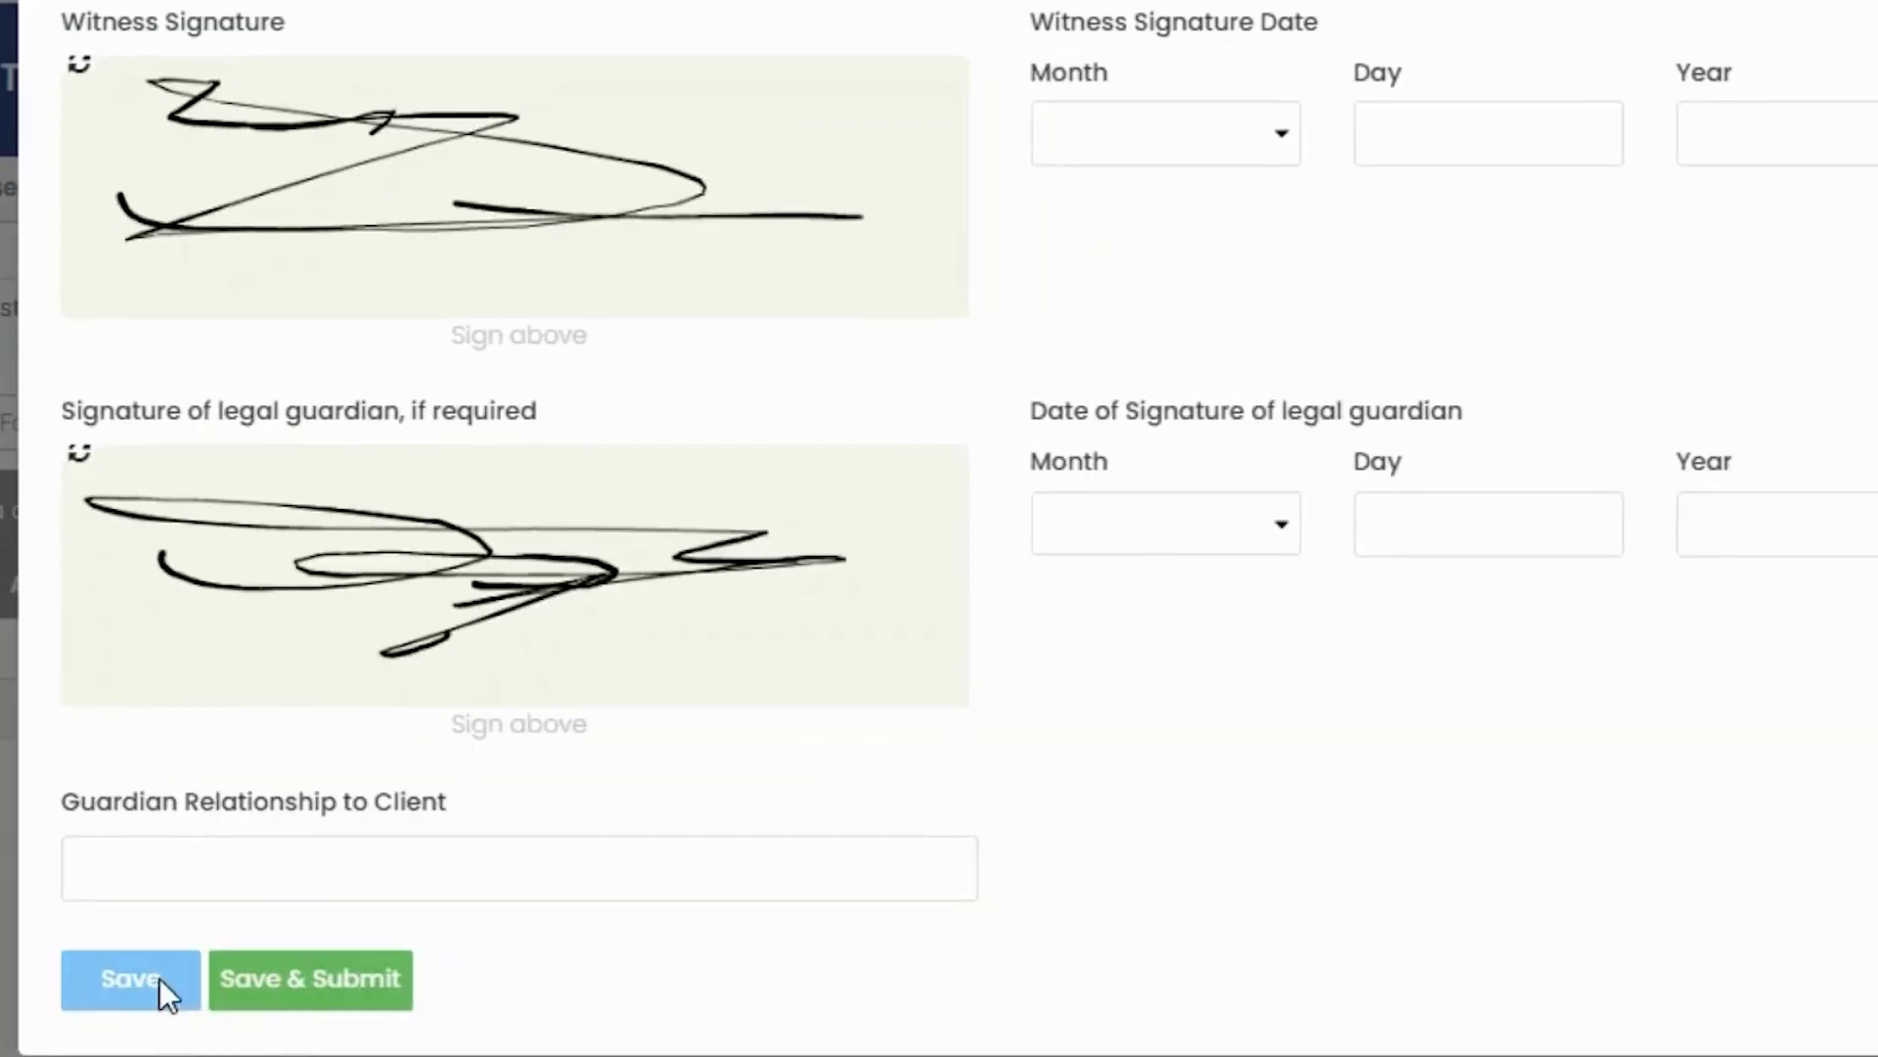
left_click(161, 979)
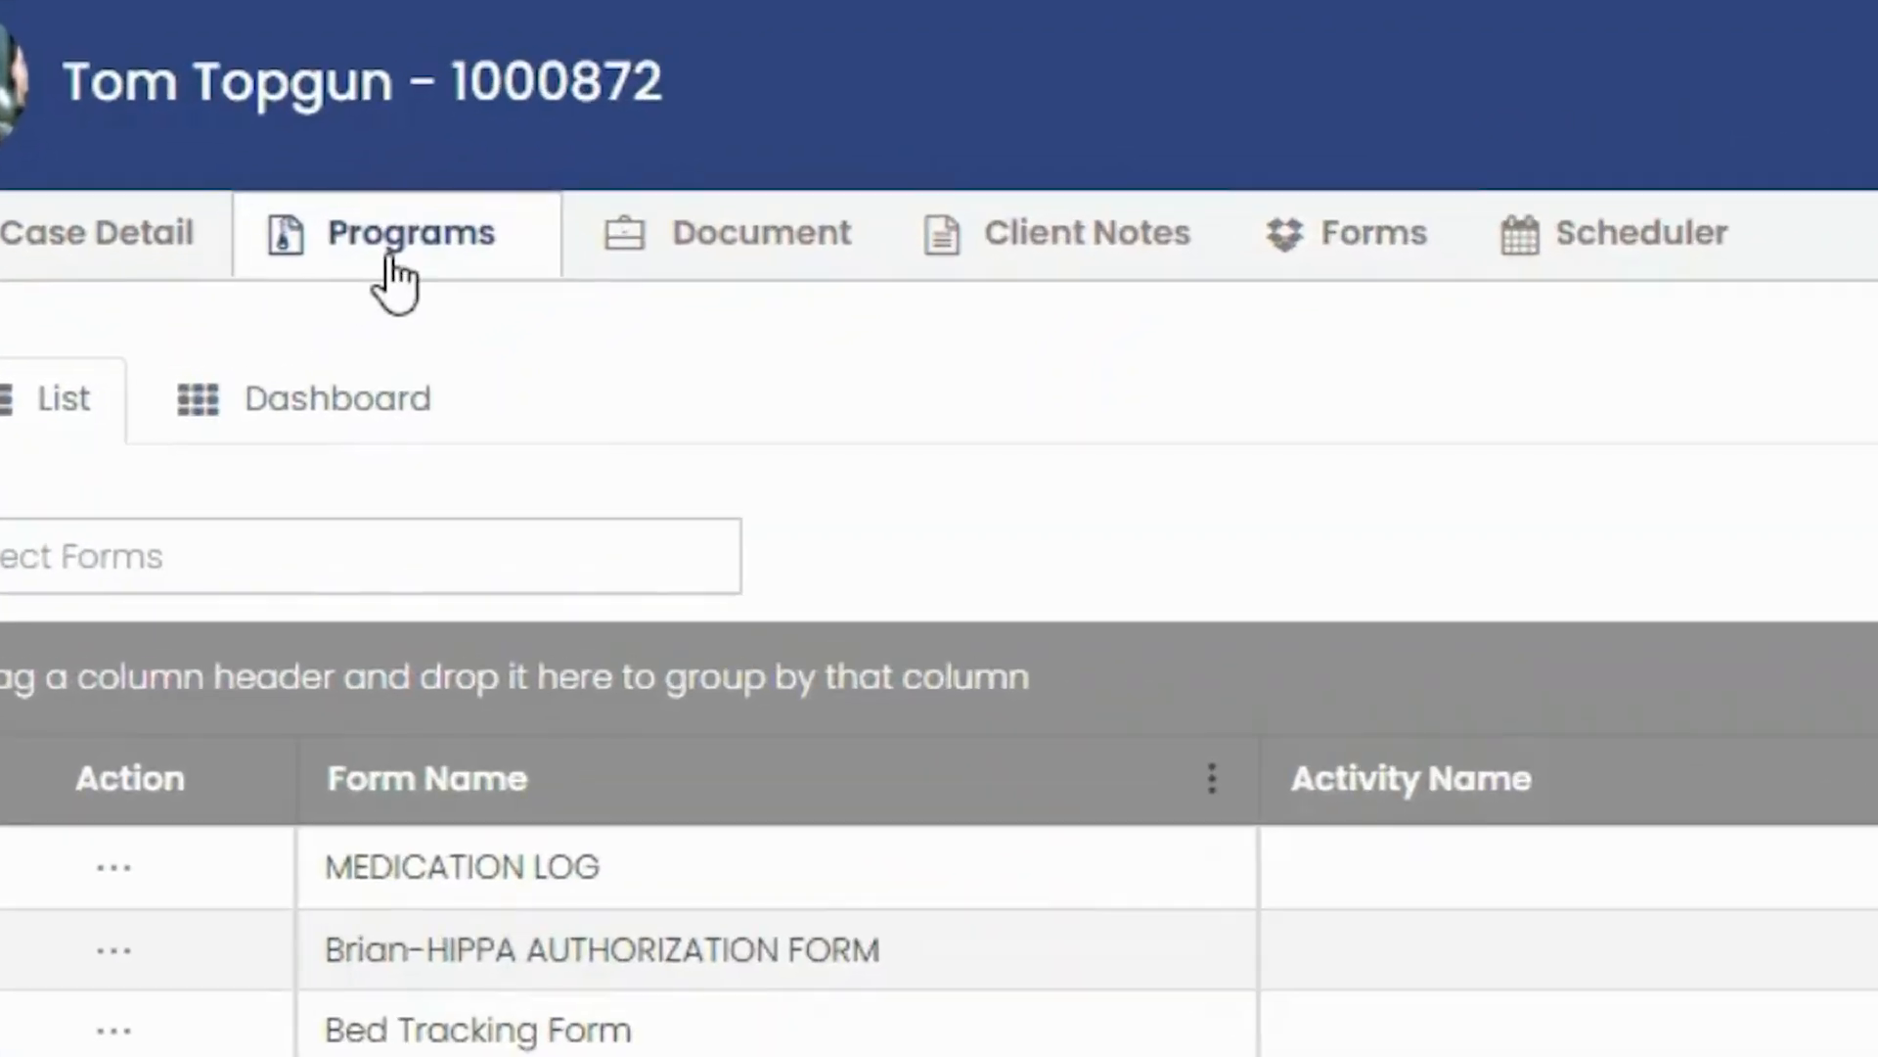
Show the case's programs and open the Individual Counseling activity under Behavioral Health
left_click(338, 306)
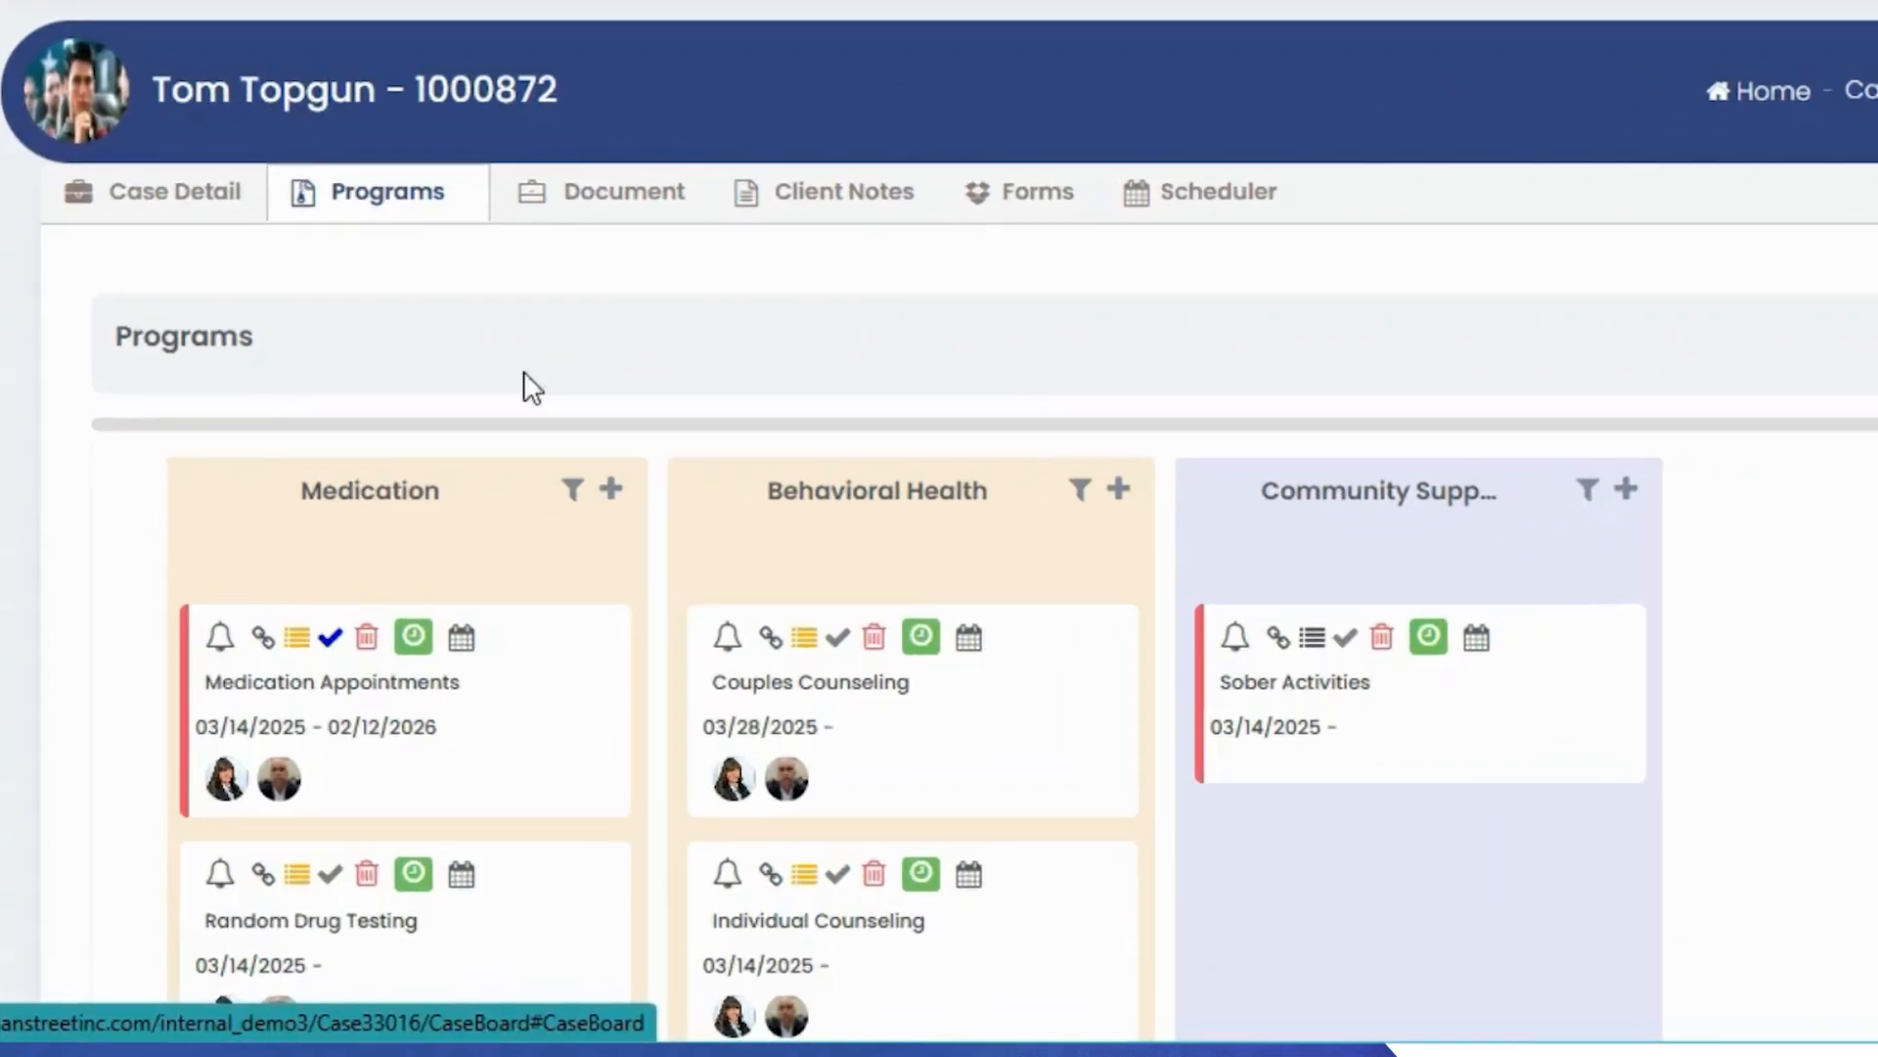
scroll(1715, 853, "down", 1)
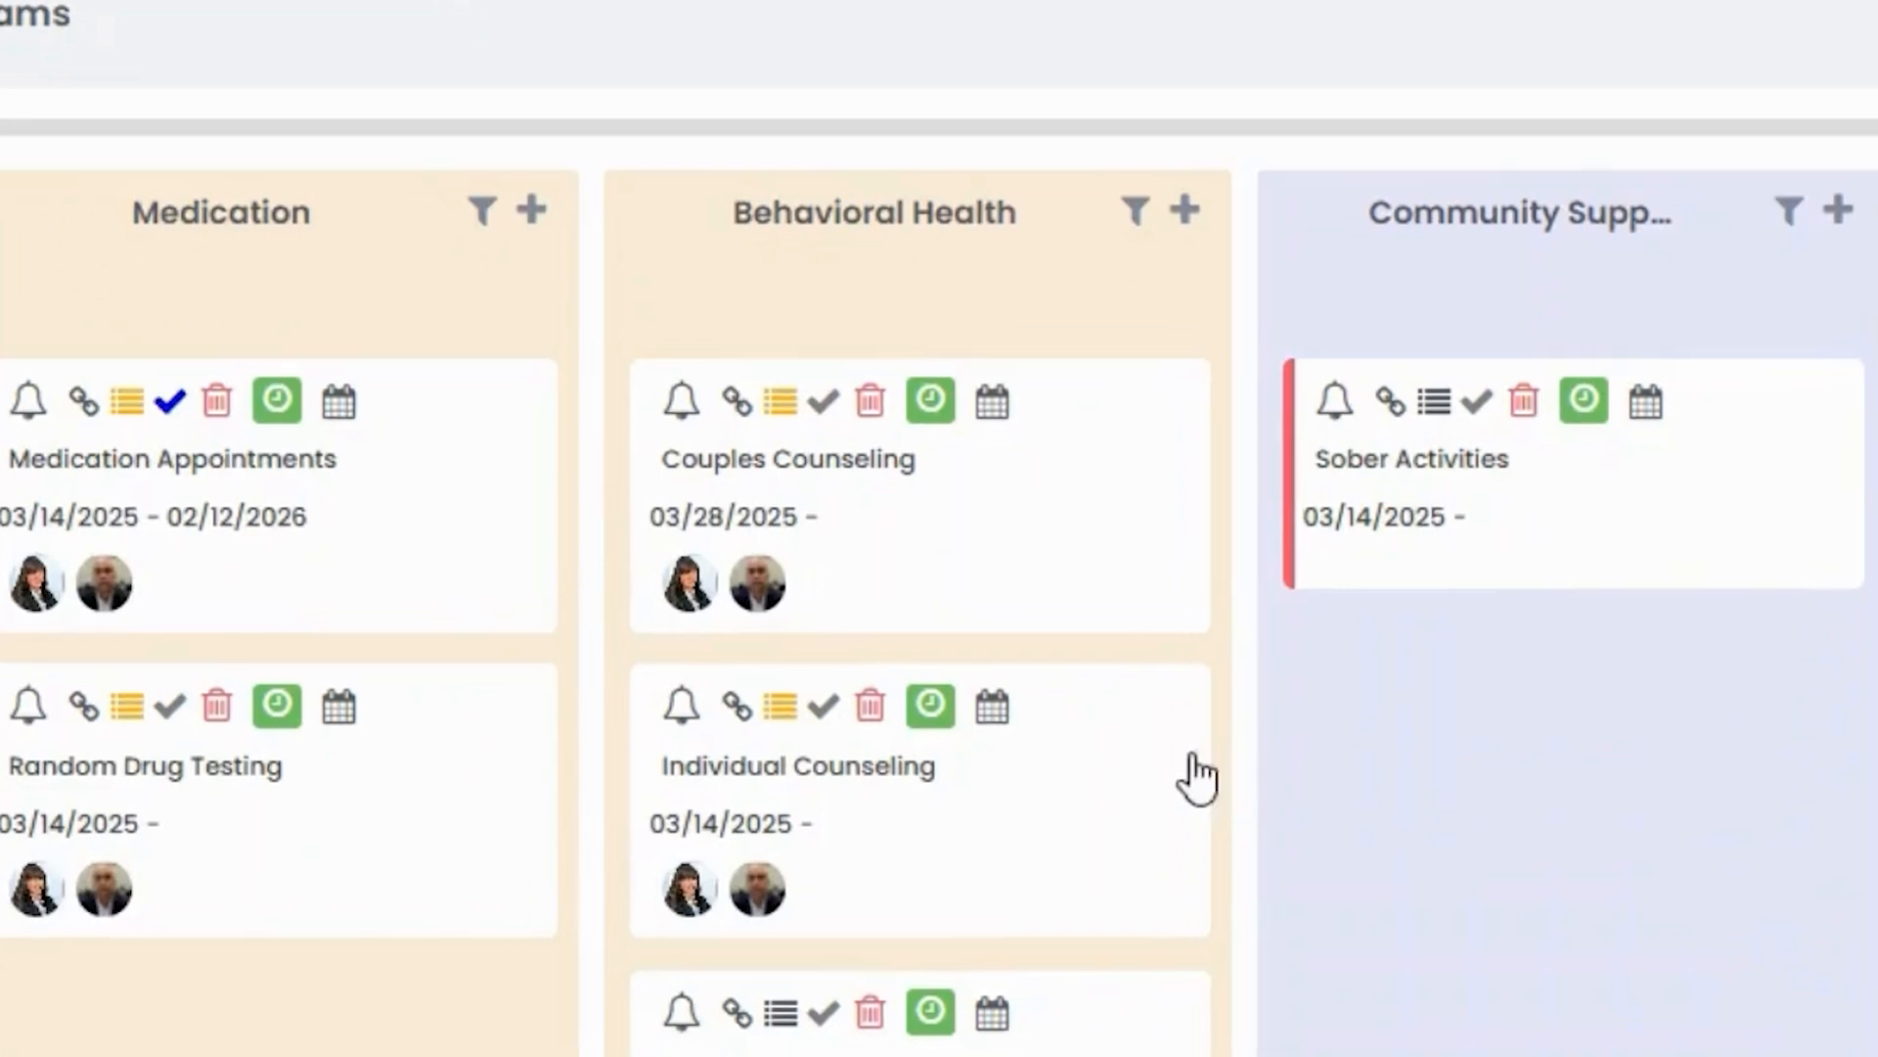
left_click(963, 810)
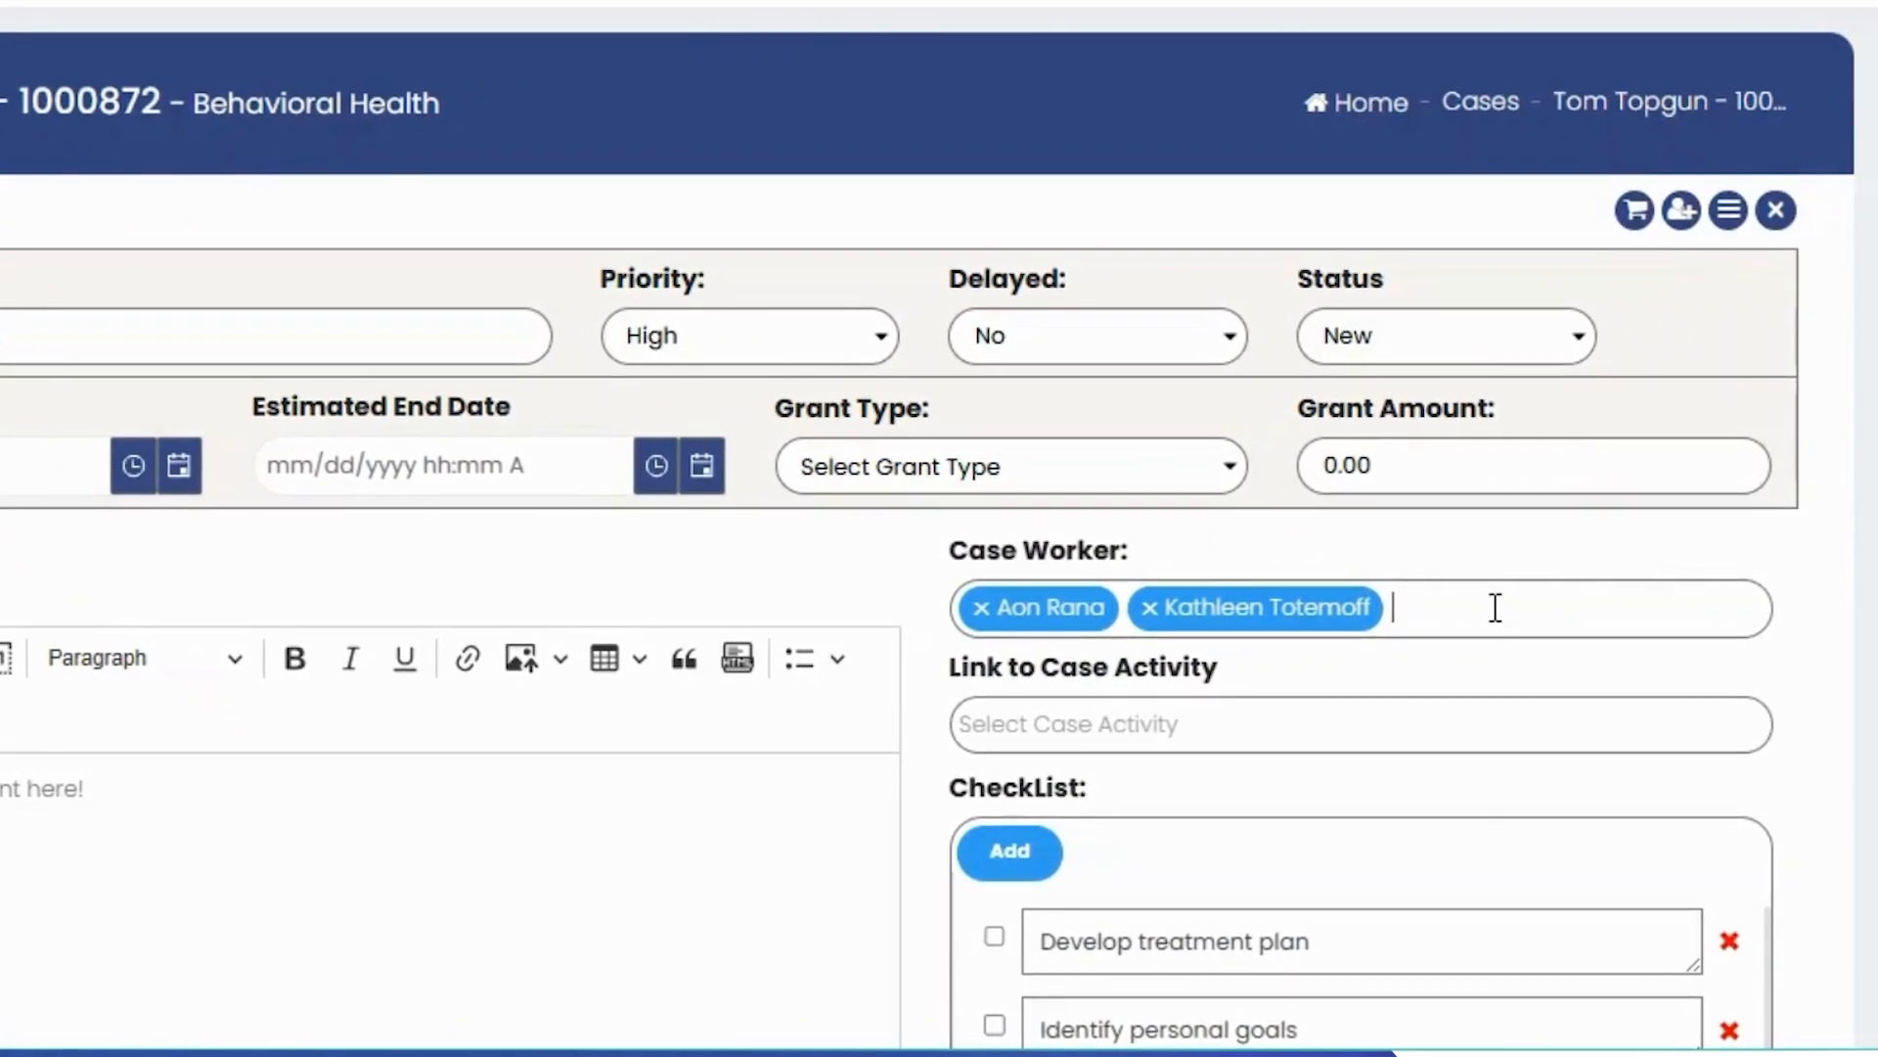
Remove the first assigned case worker from the Individual Counseling activity and assign the same person again
left_click(1751, 611)
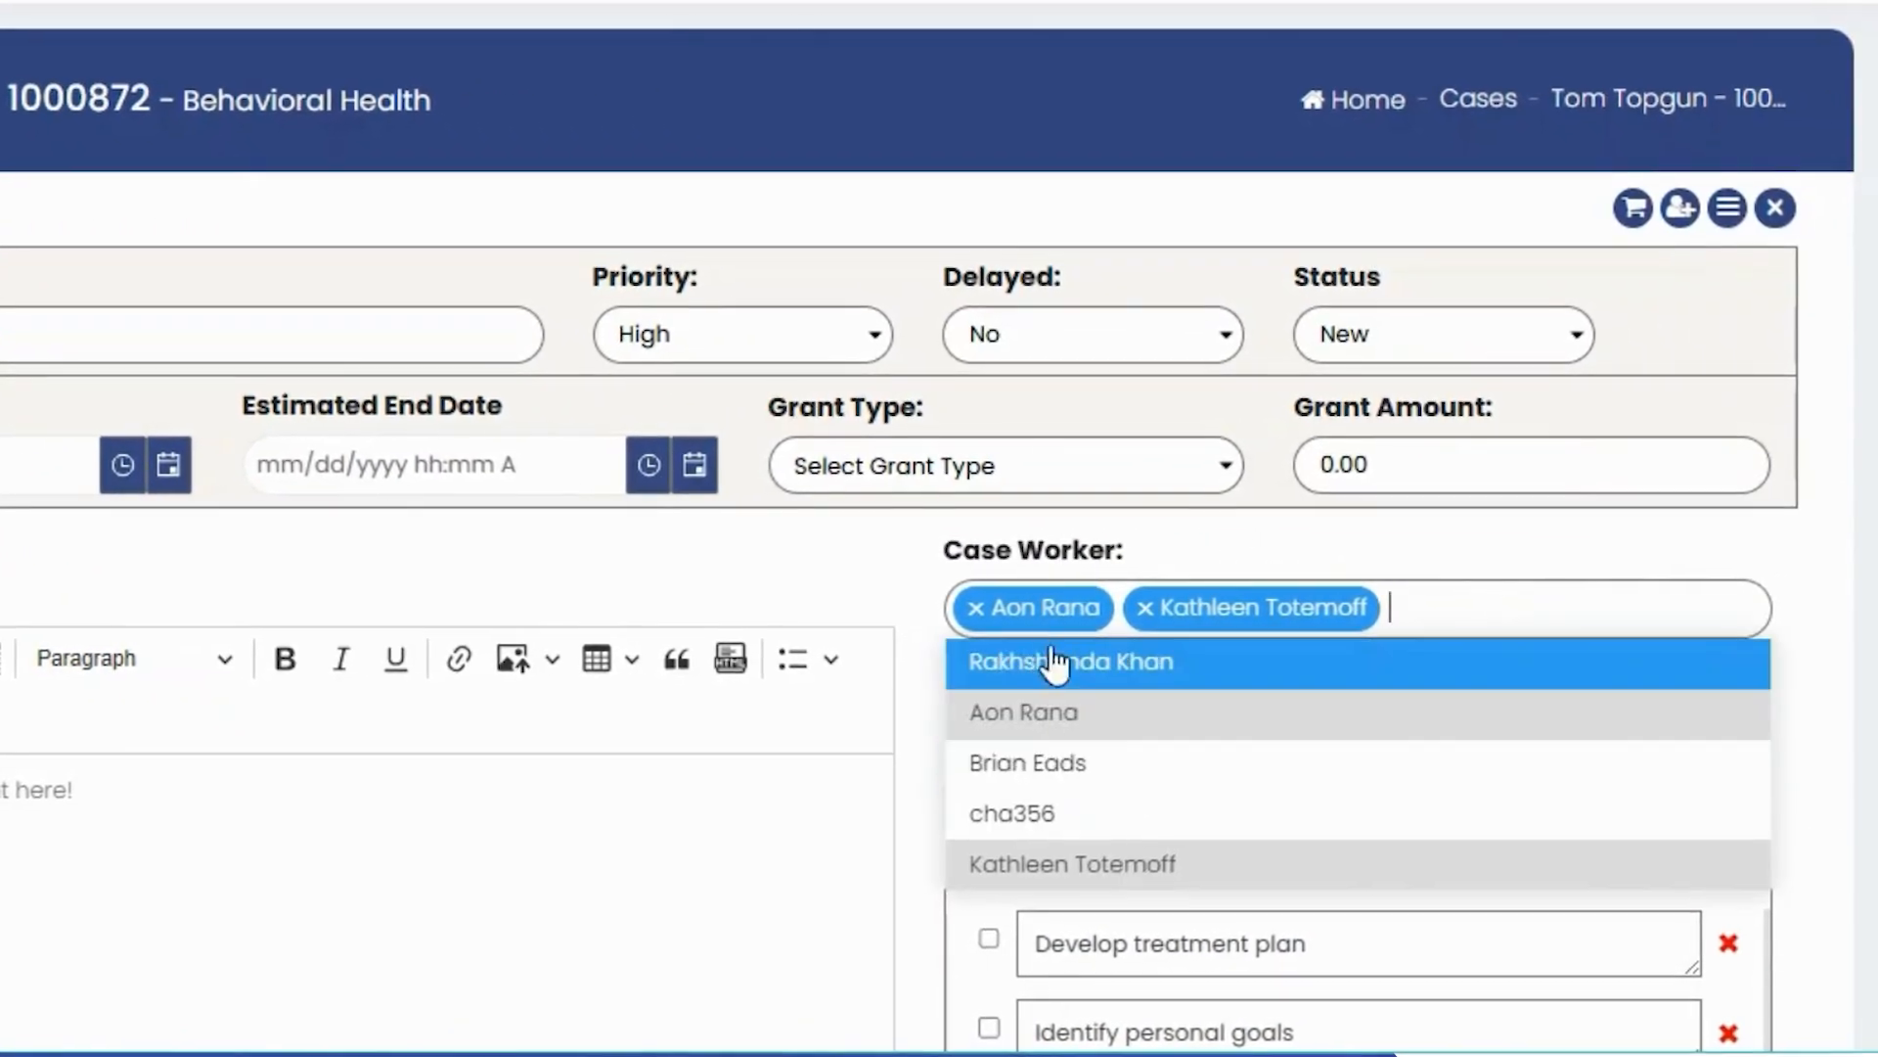
left_click(977, 608)
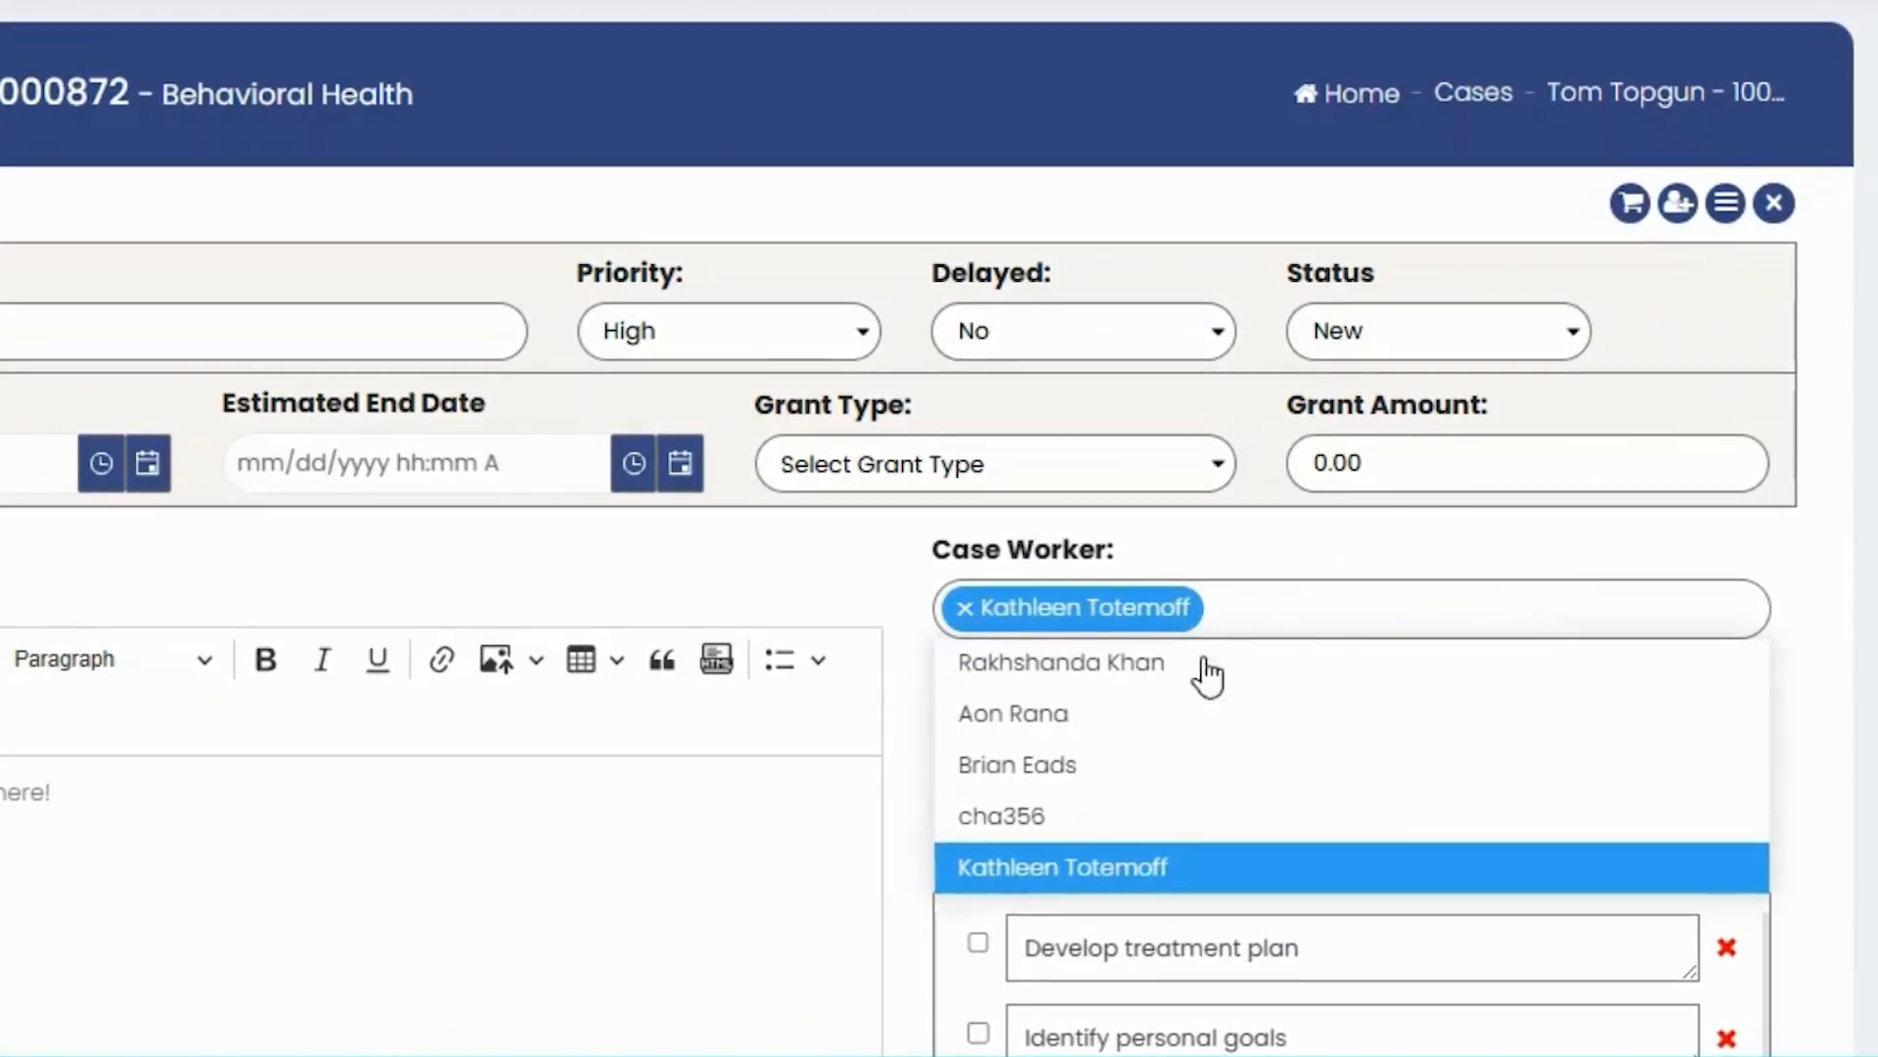
left_click(1157, 712)
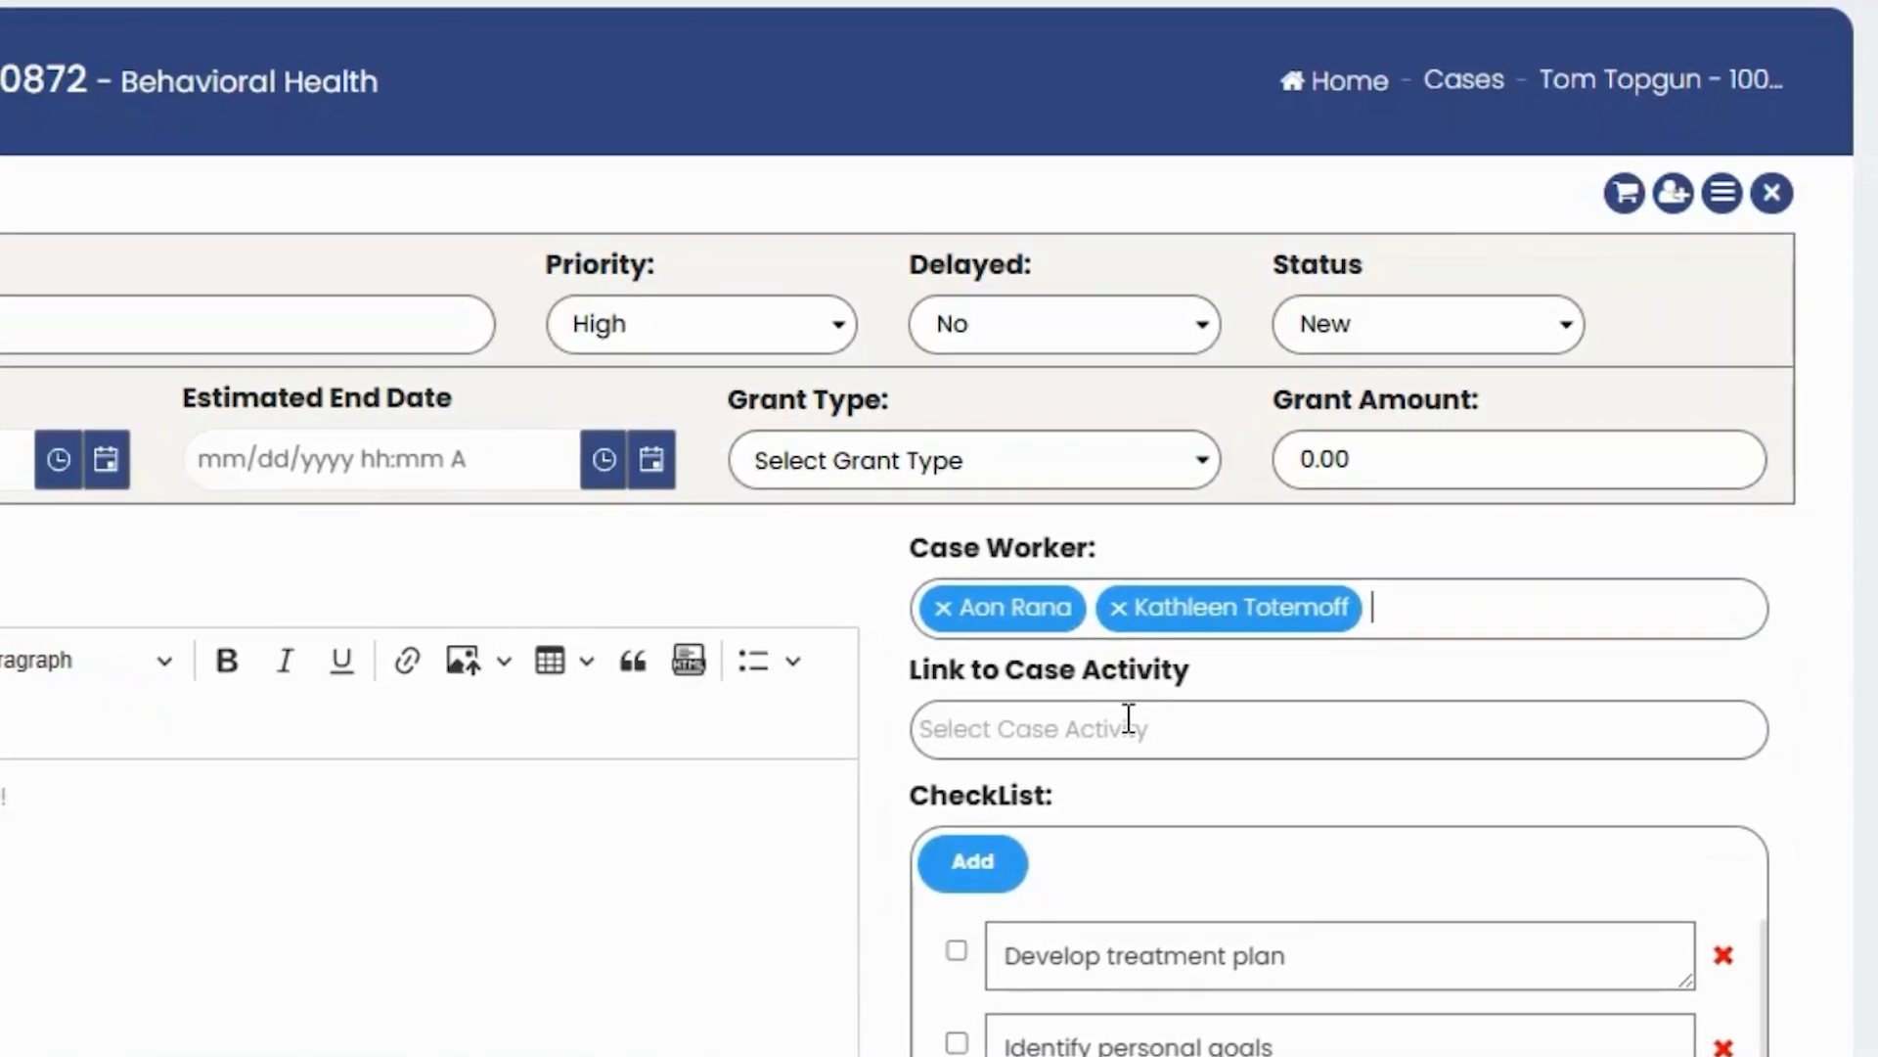
Link the Individual Counseling activity to the Medication Appointments case activity
left_click(1128, 722)
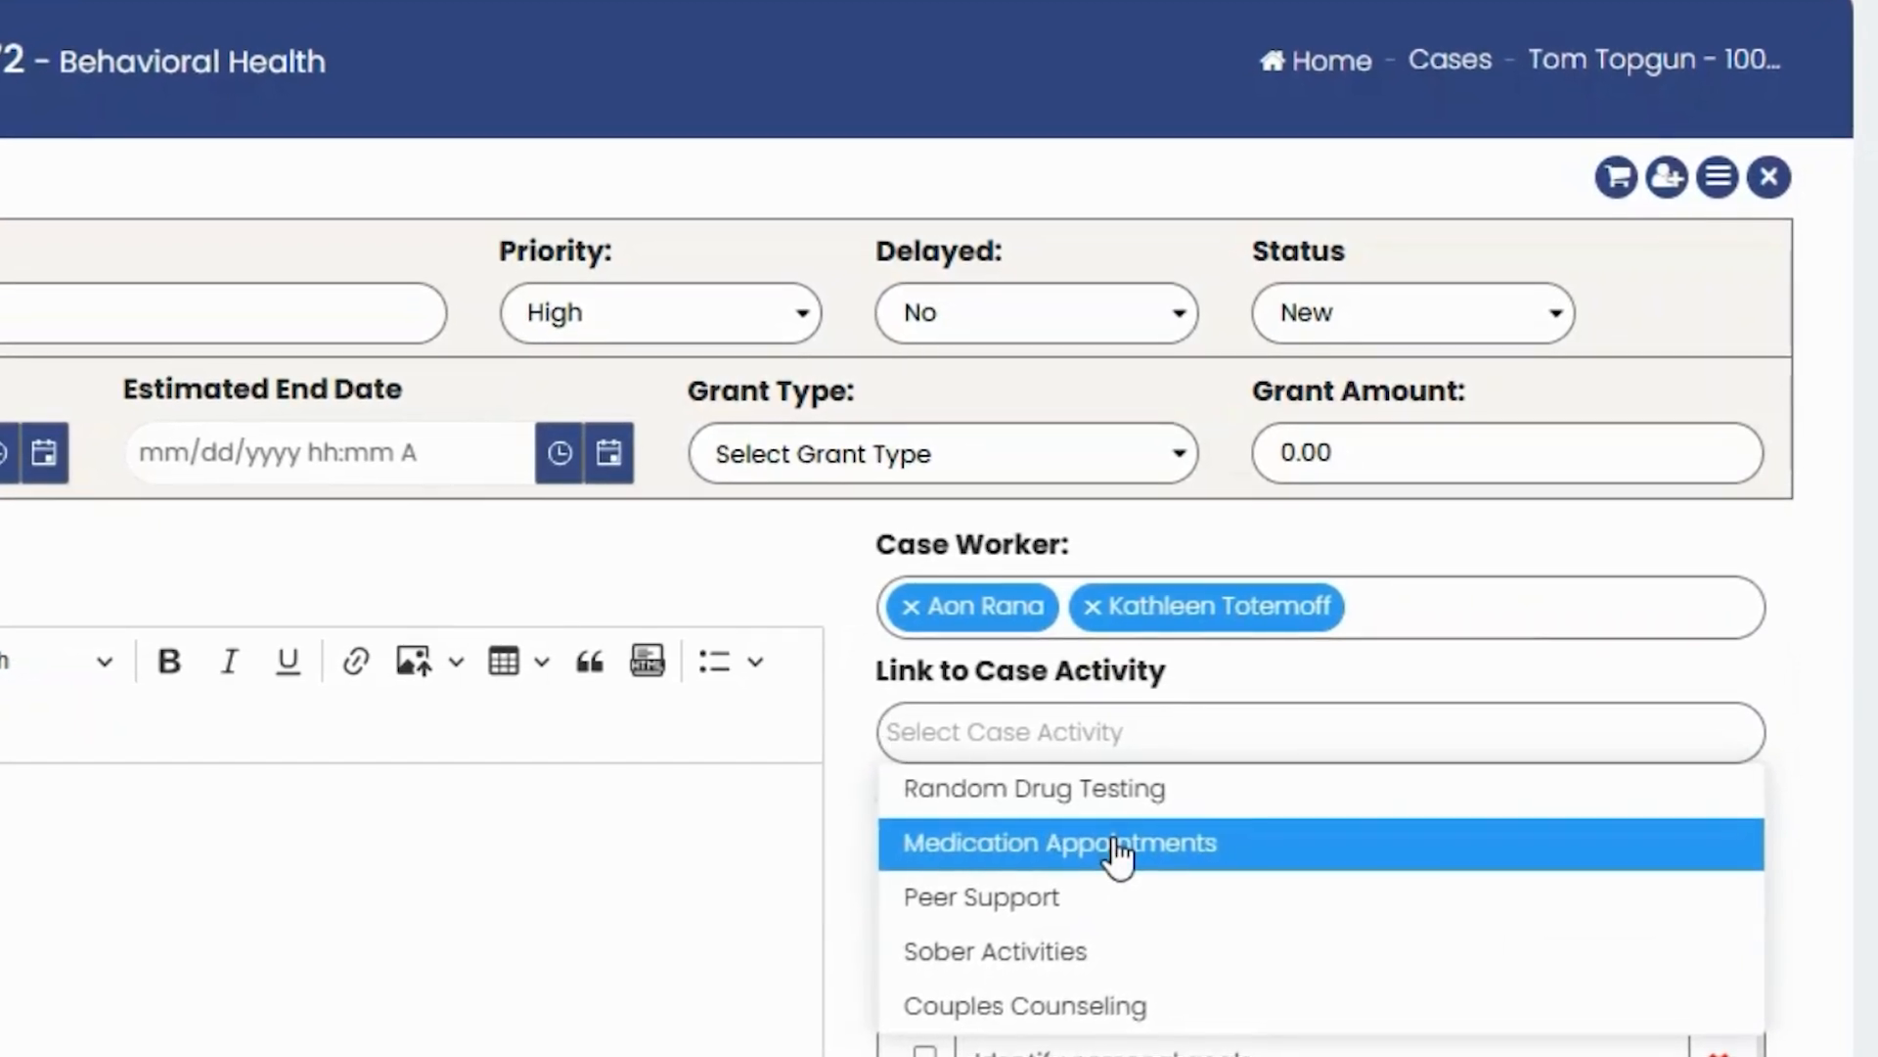
left_click(1118, 853)
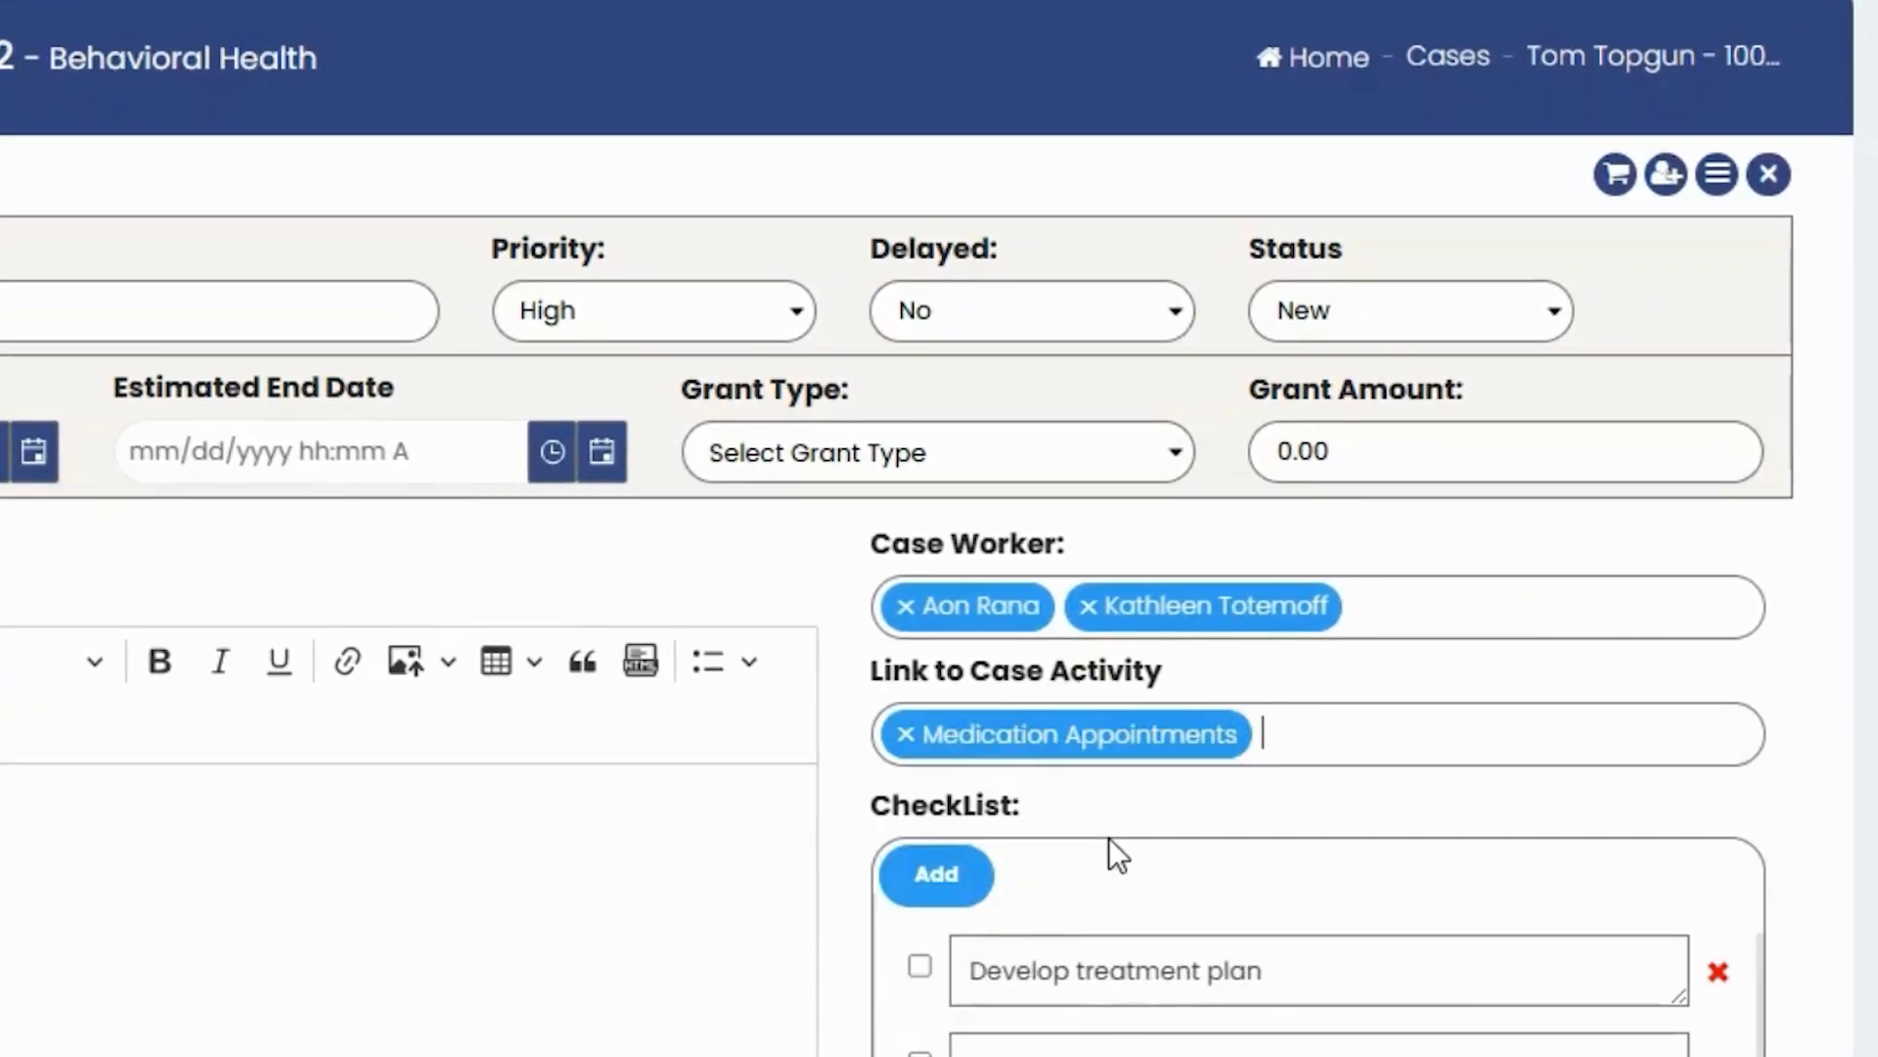
Link the activity to Peer Support as well and check off Develop treatment plan and Identify personal goals in the checklist
left_click(1284, 740)
left_click(1125, 561)
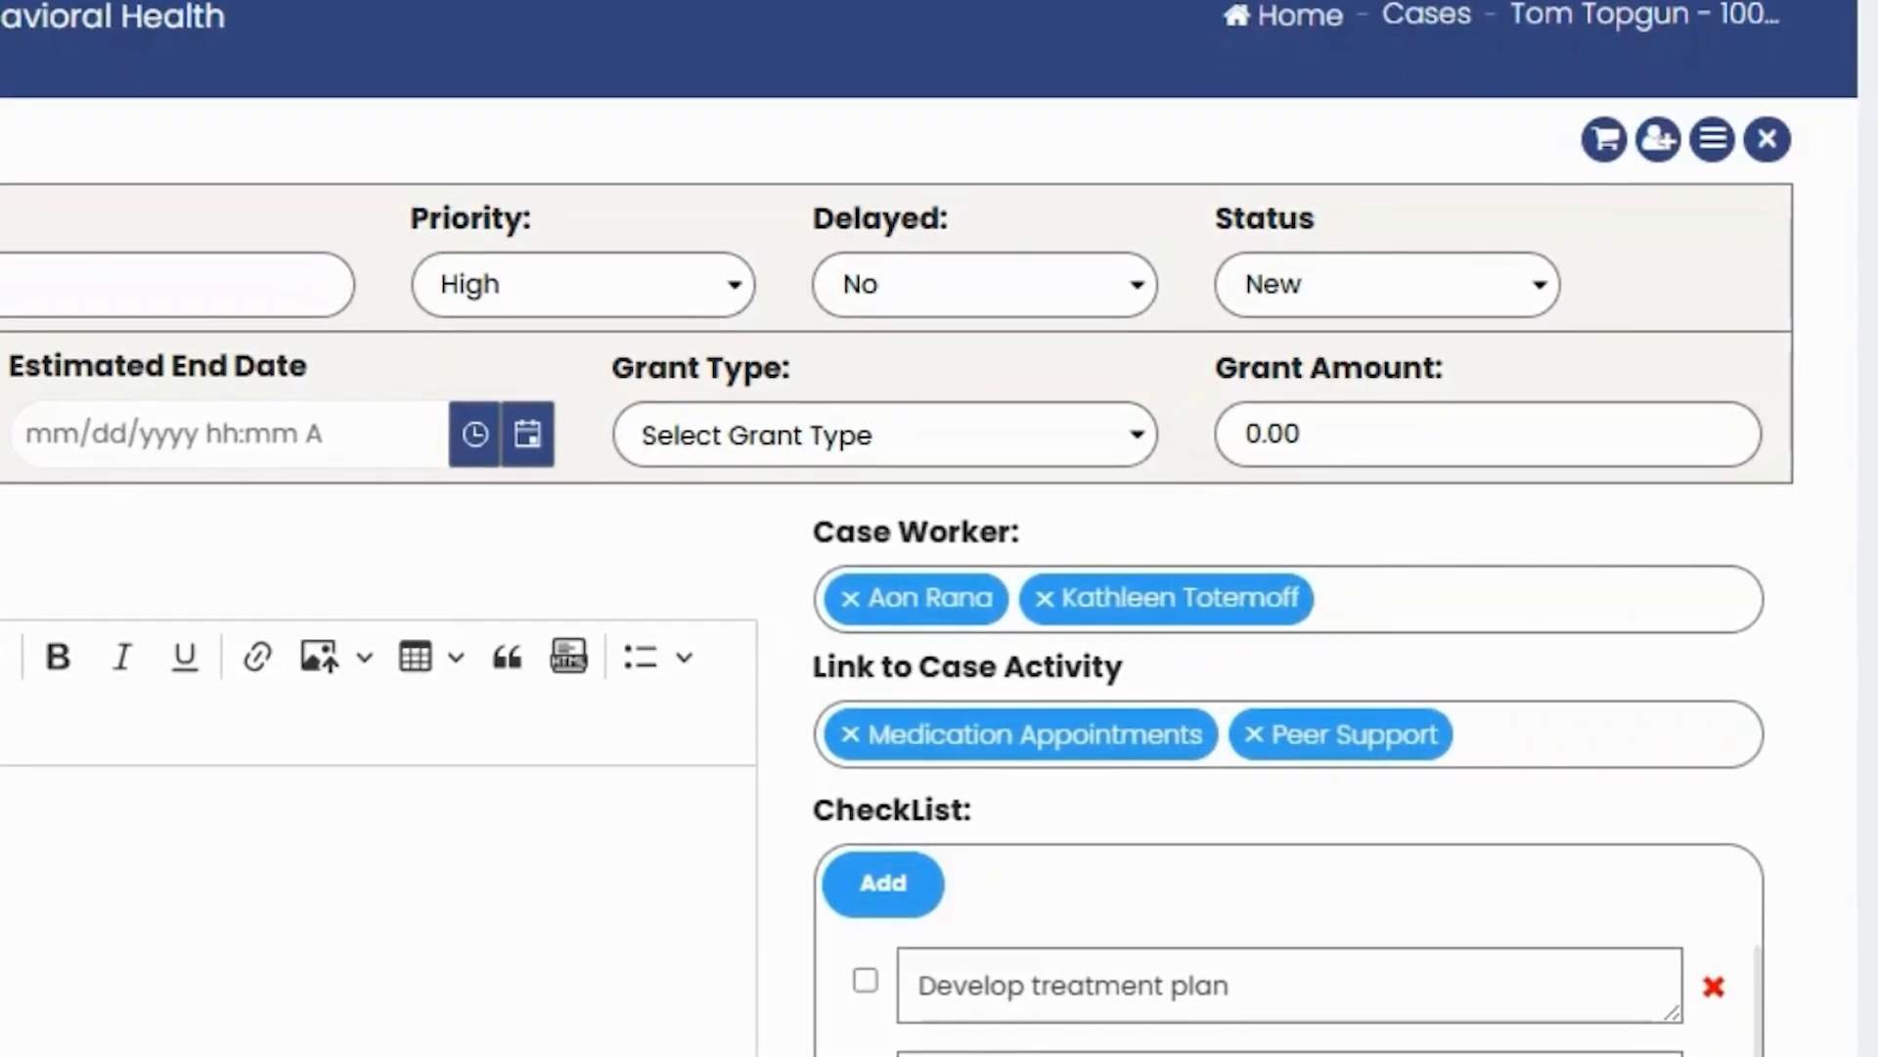
scroll(1276, 583, "down", 3)
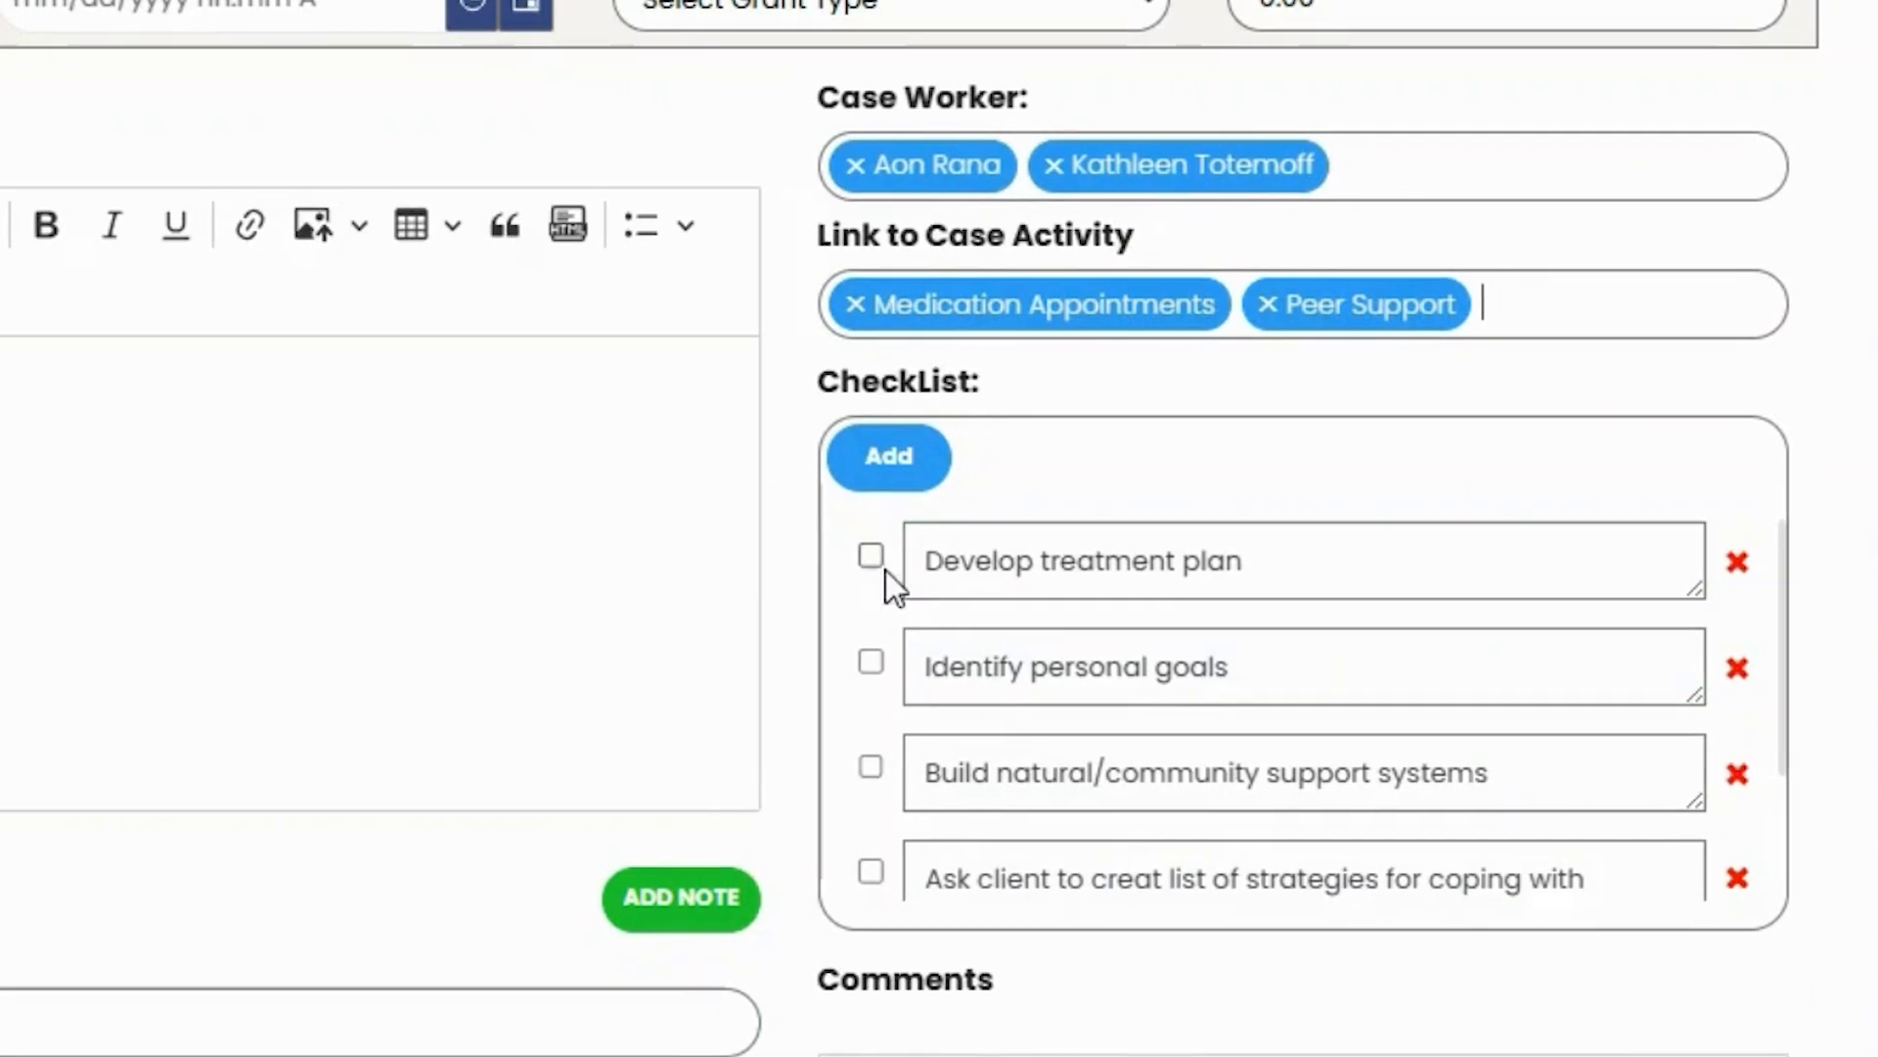
left_click(873, 558)
left_click(873, 663)
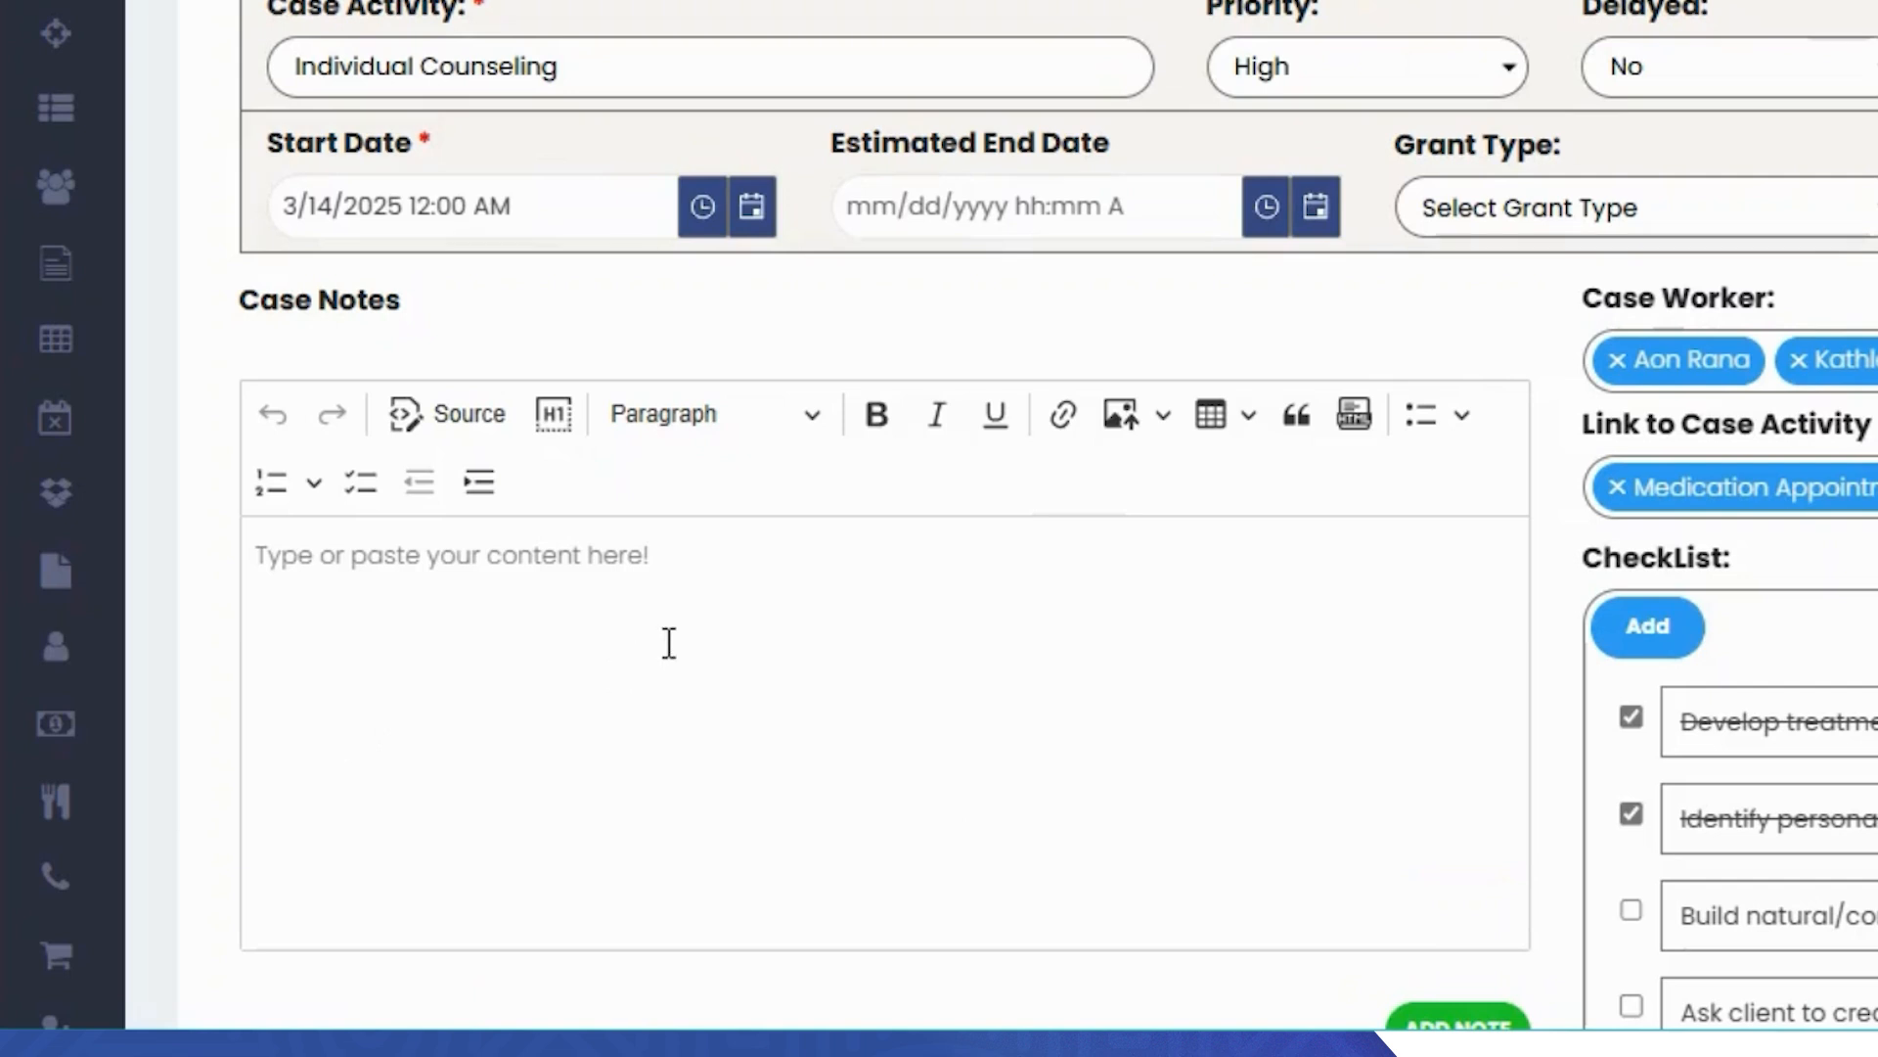
Add a referral in the Behavioral Health service category with Life Care Connections as service provider and save it
scroll(940, 592, "up", 2)
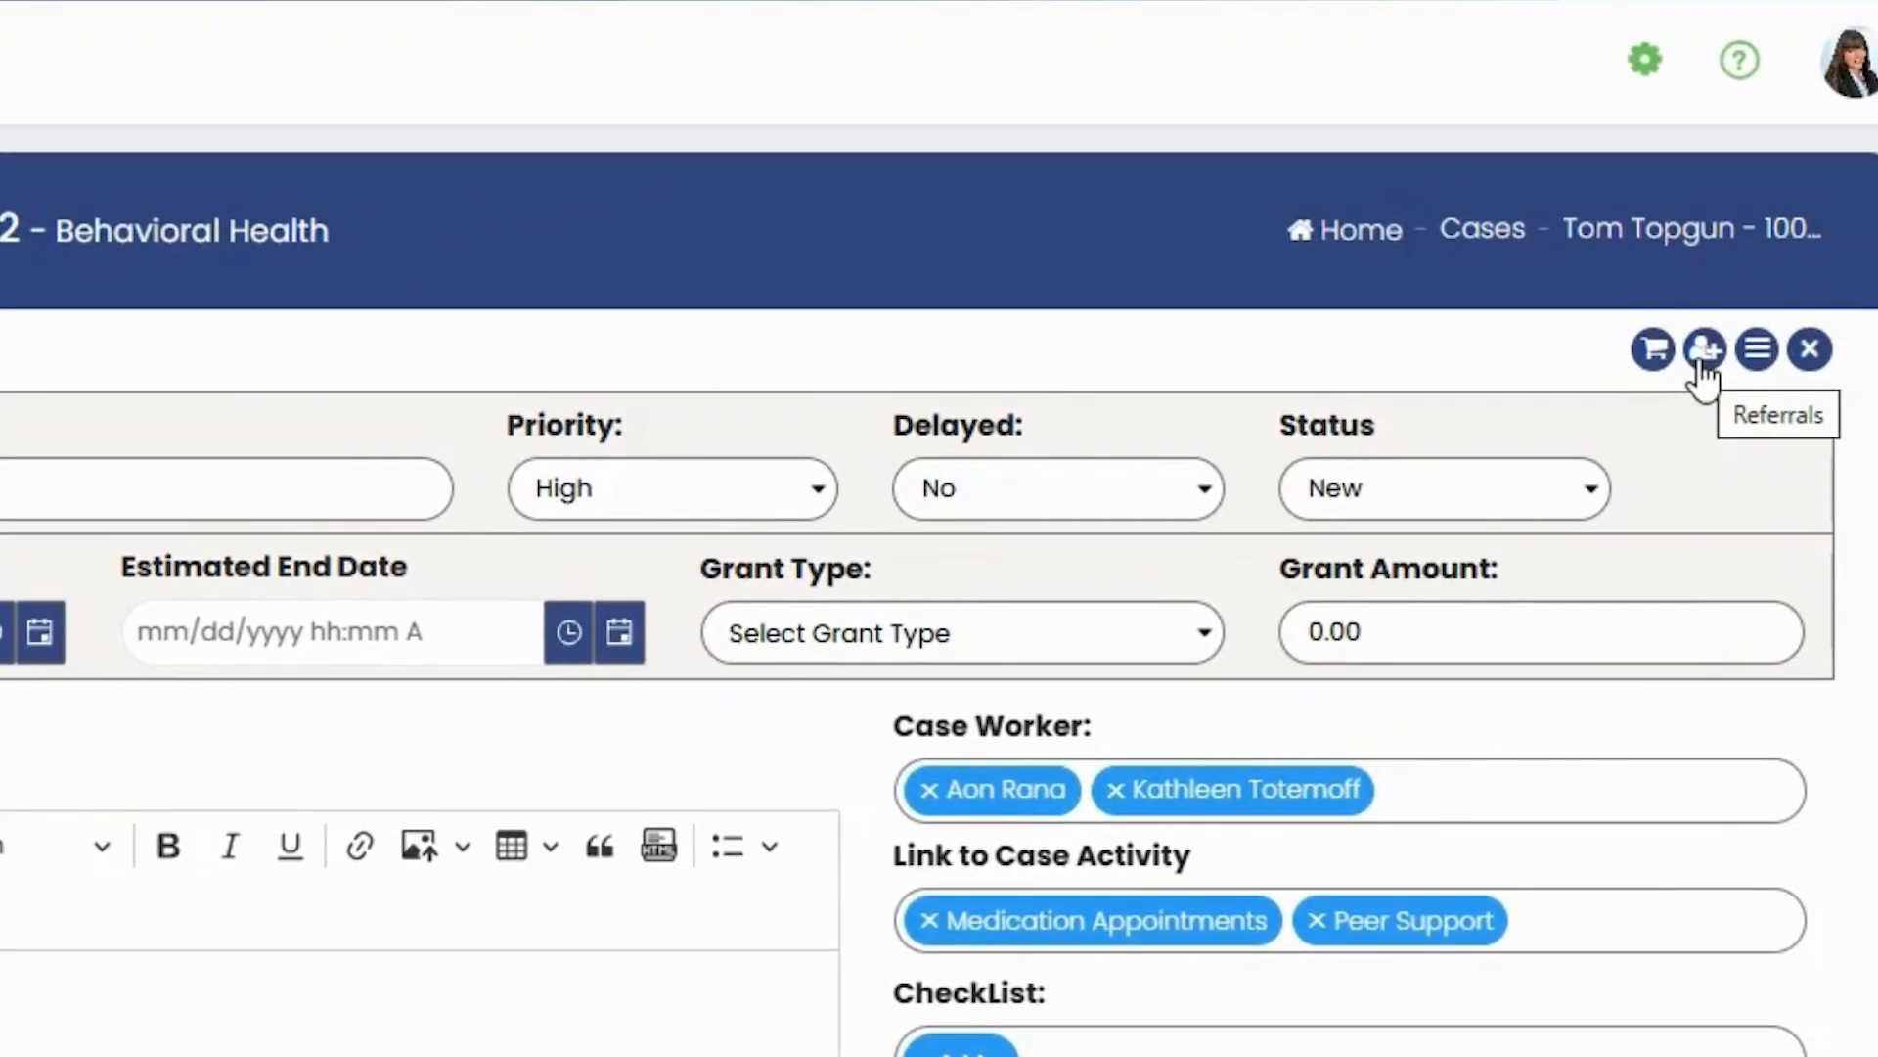
left_click(1705, 358)
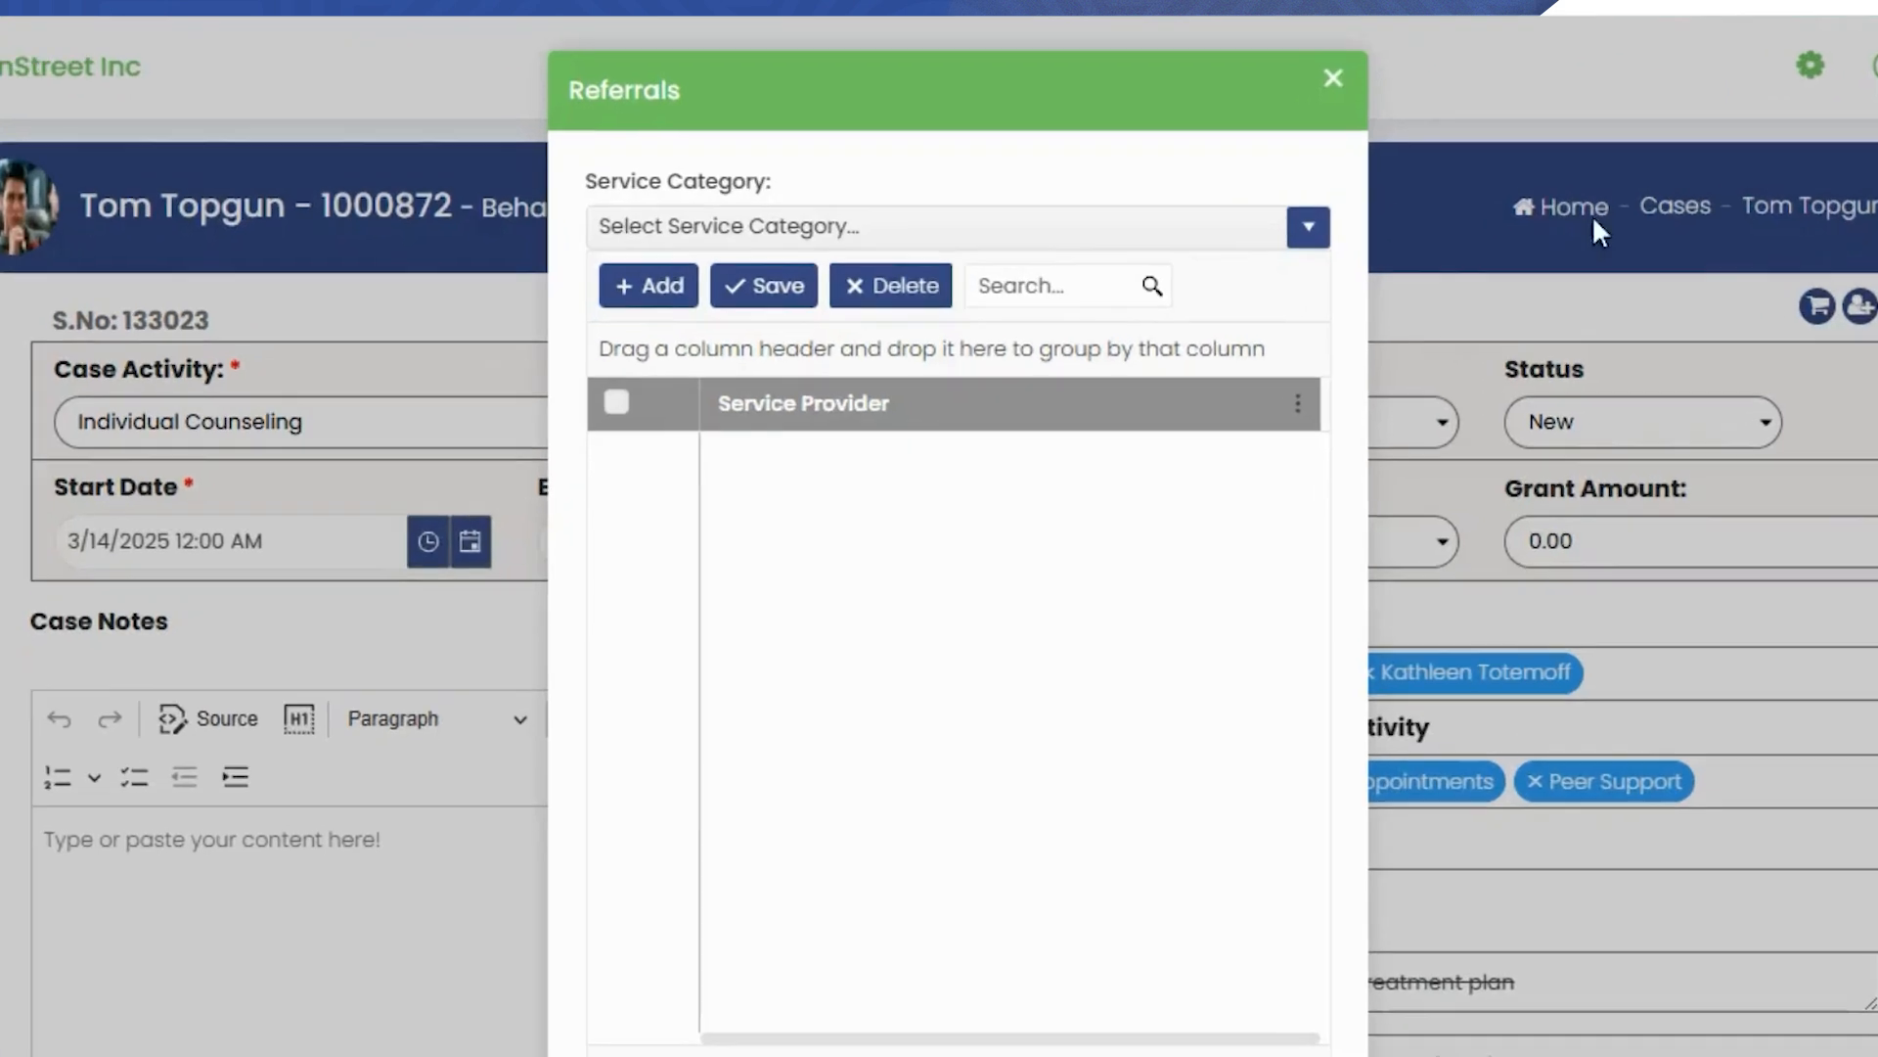
left_click(1330, 209)
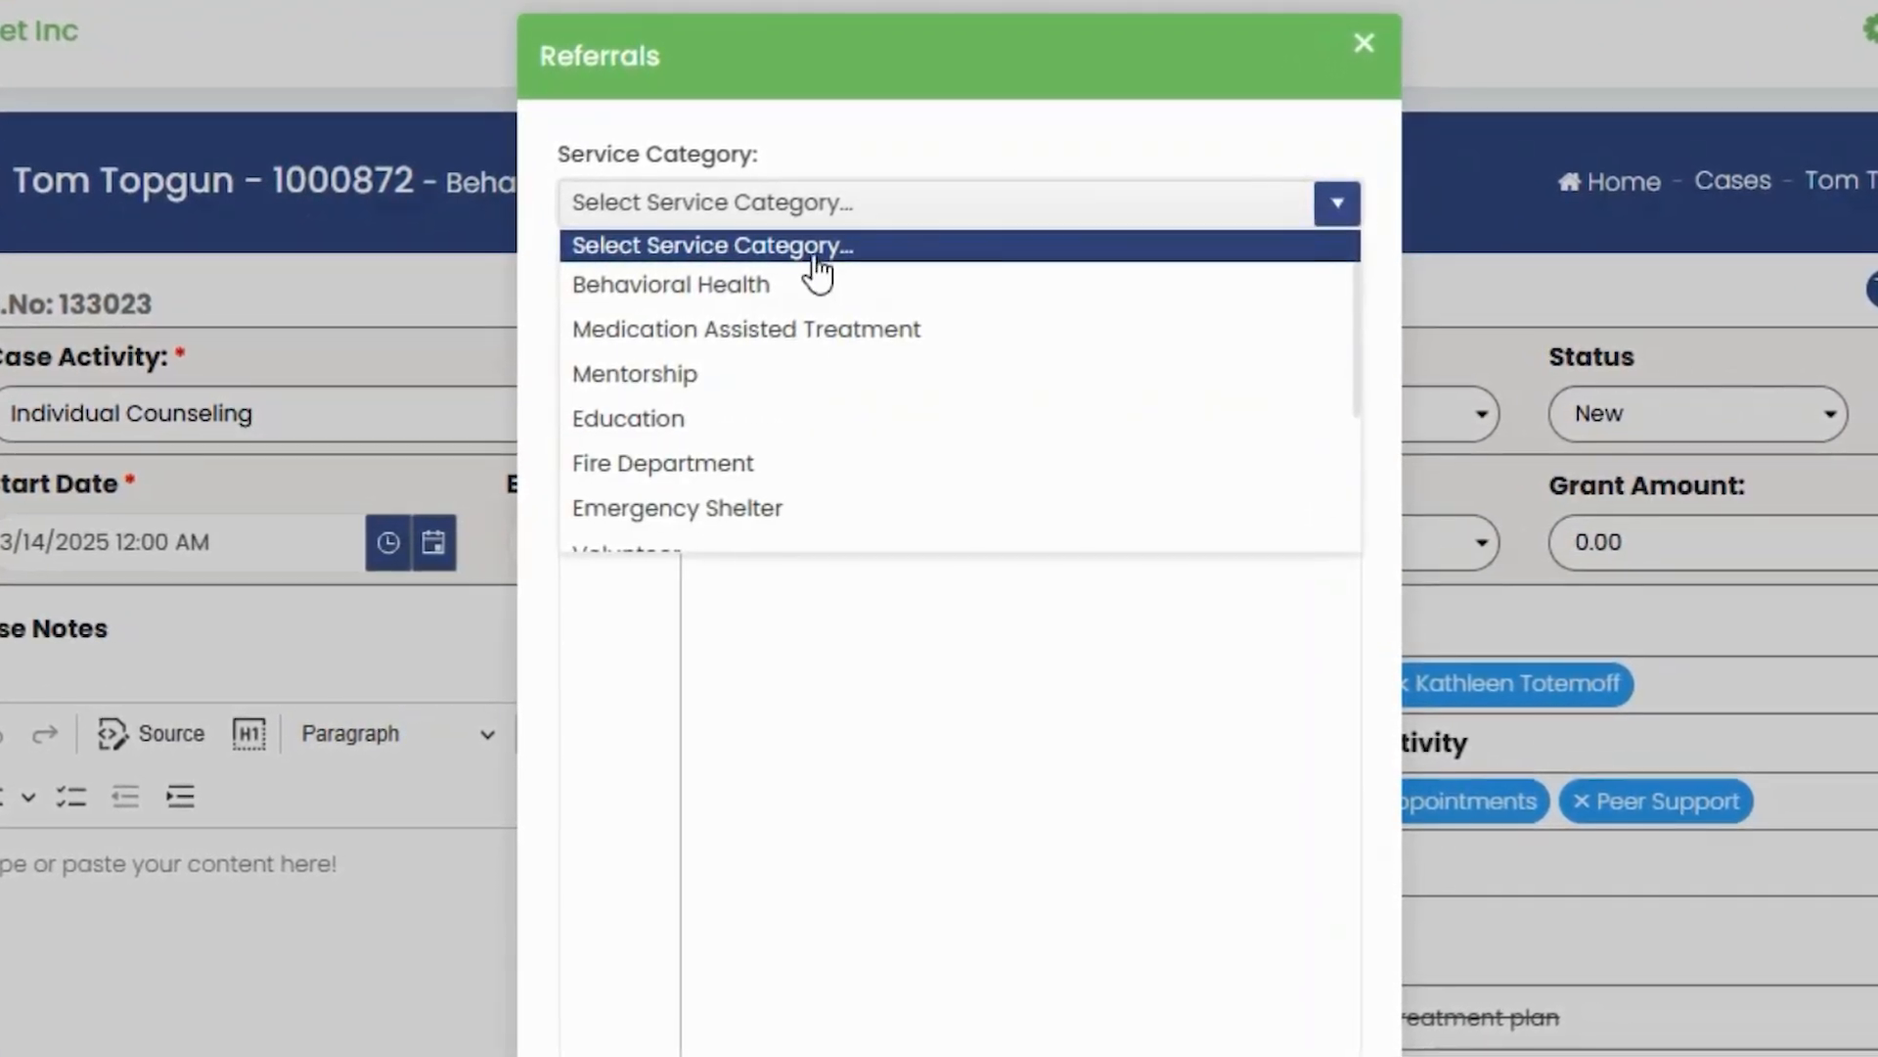
left_click(771, 294)
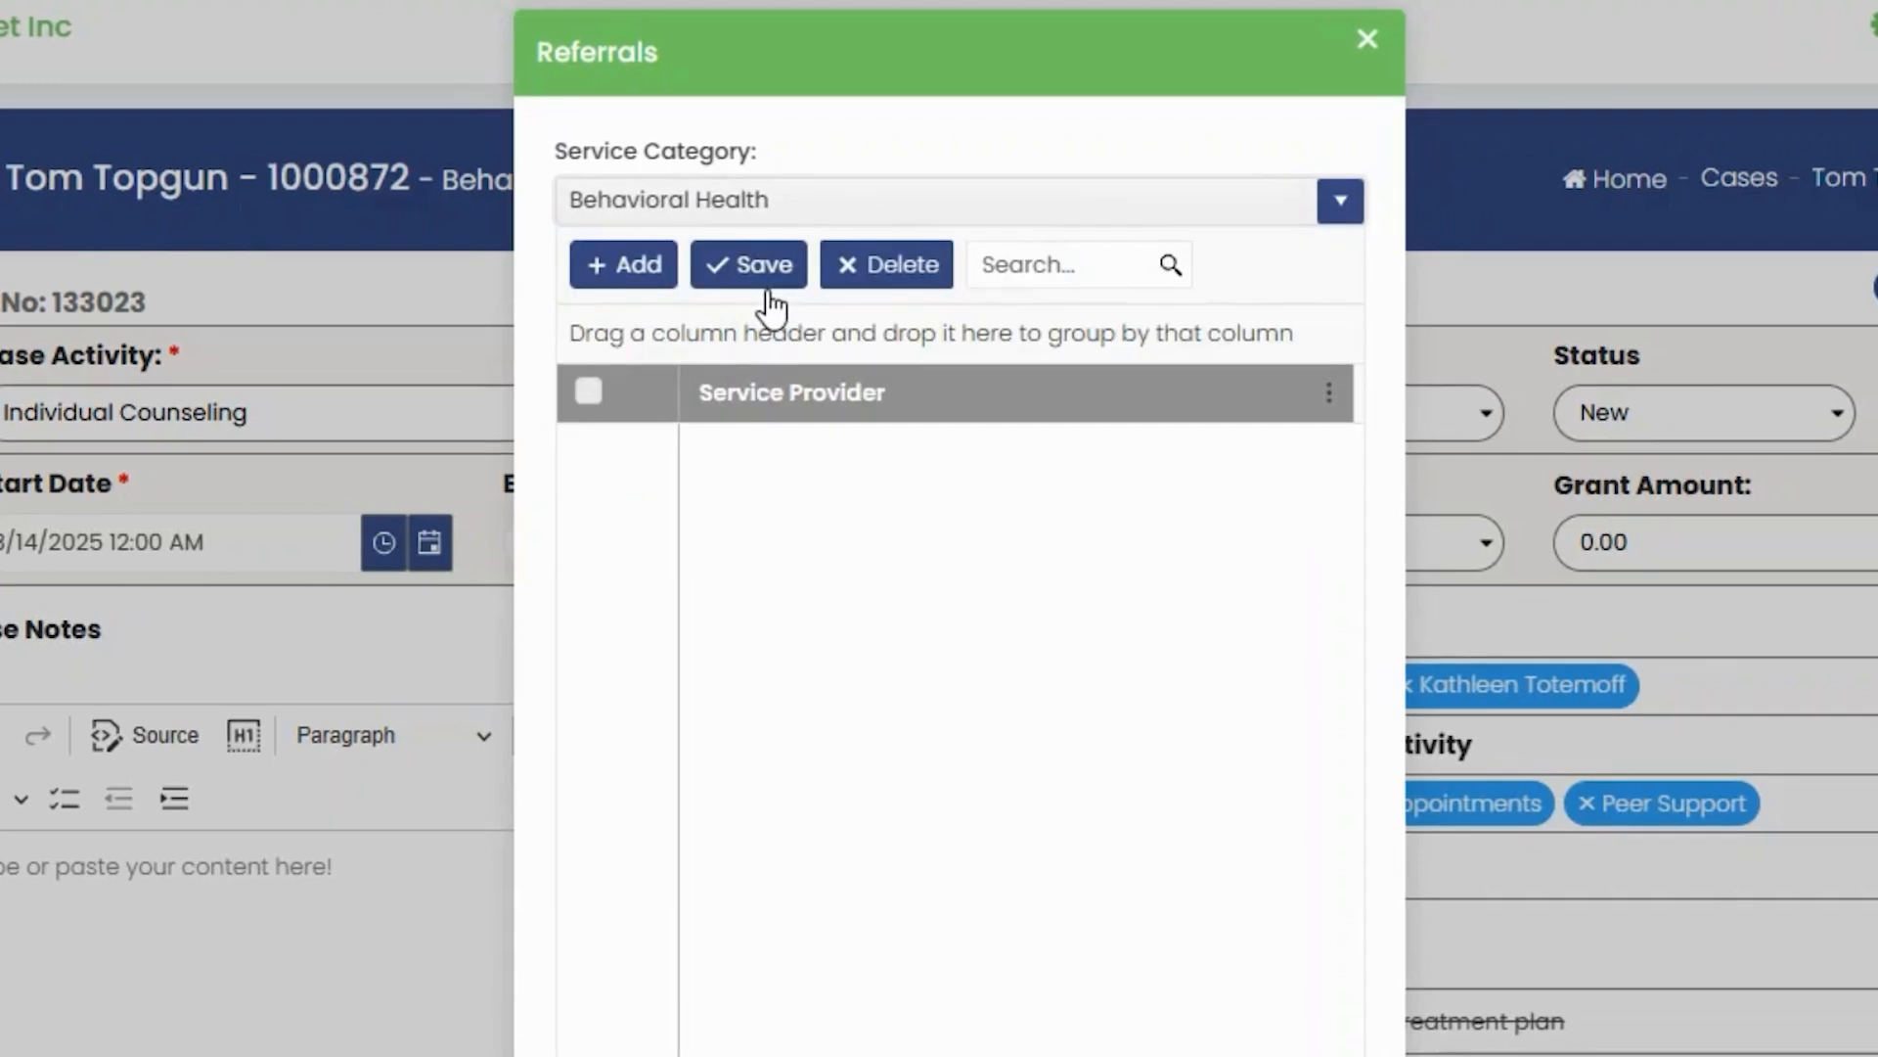
left_click(661, 277)
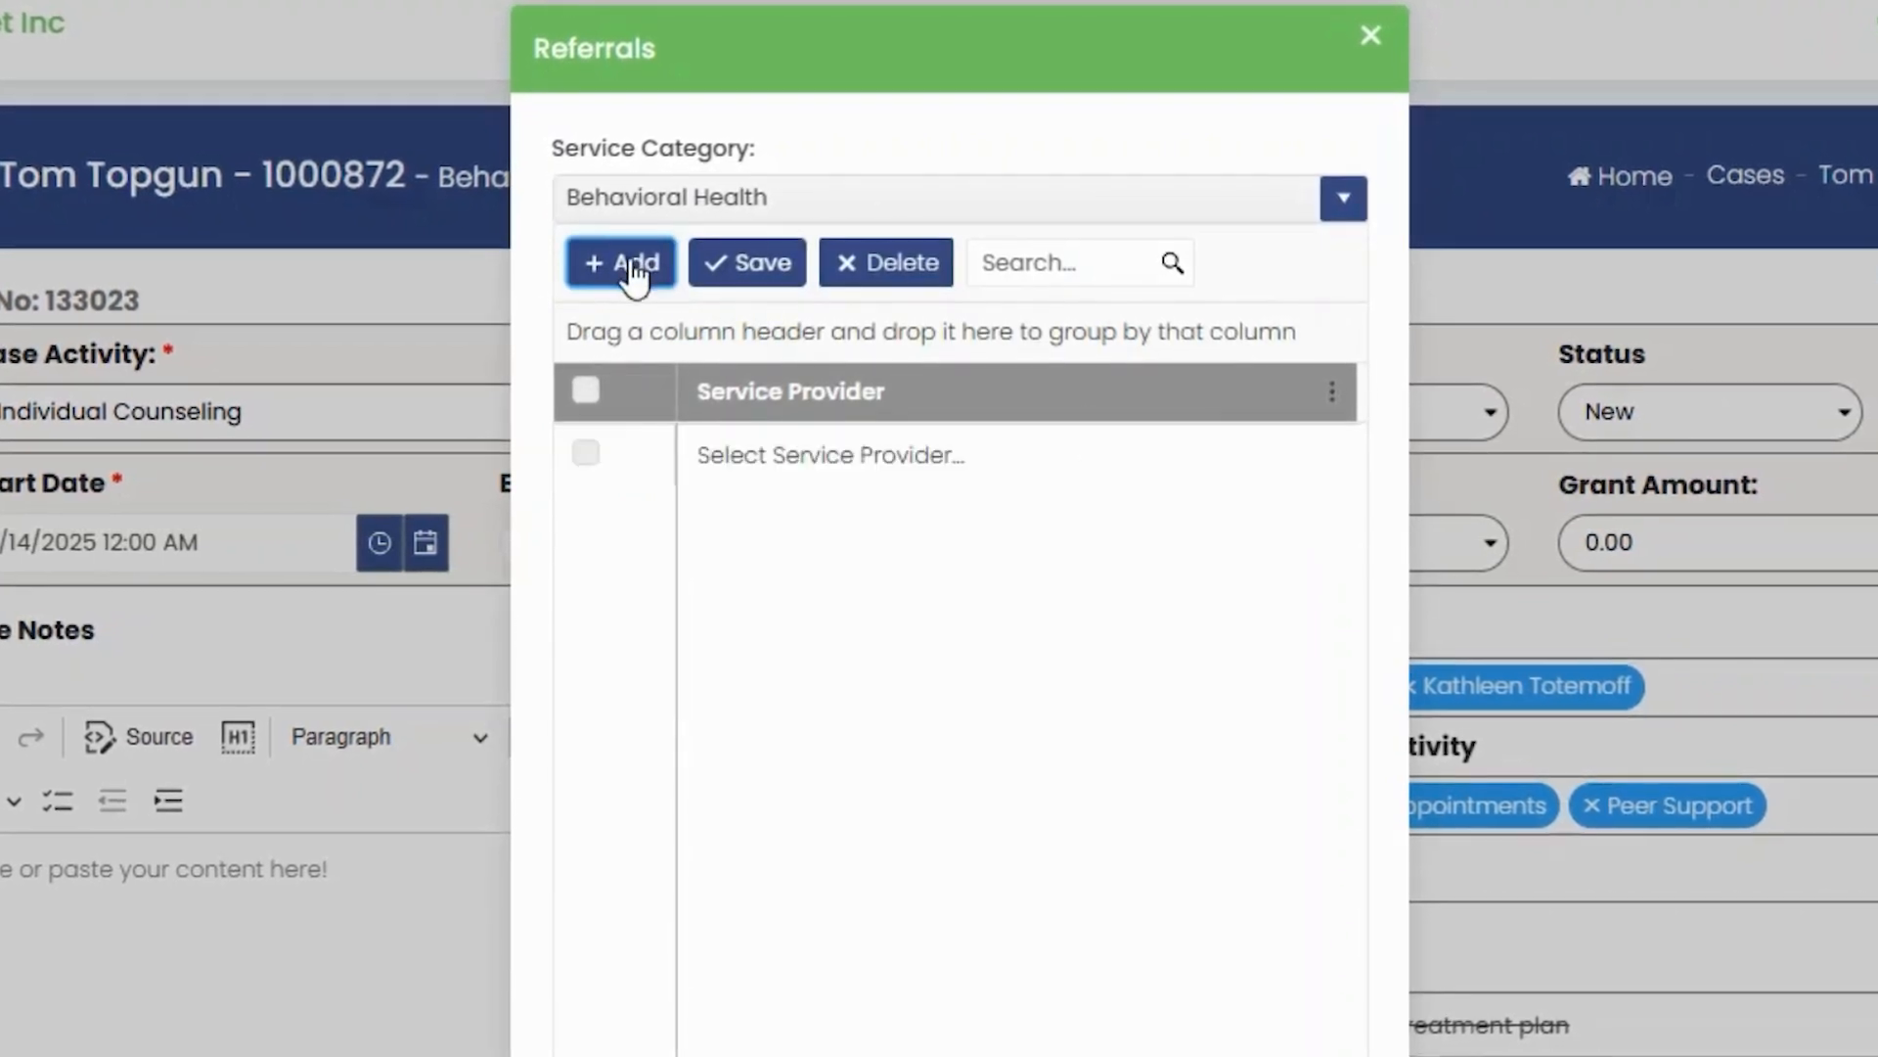
left_click(1311, 467)
left_click(1319, 460)
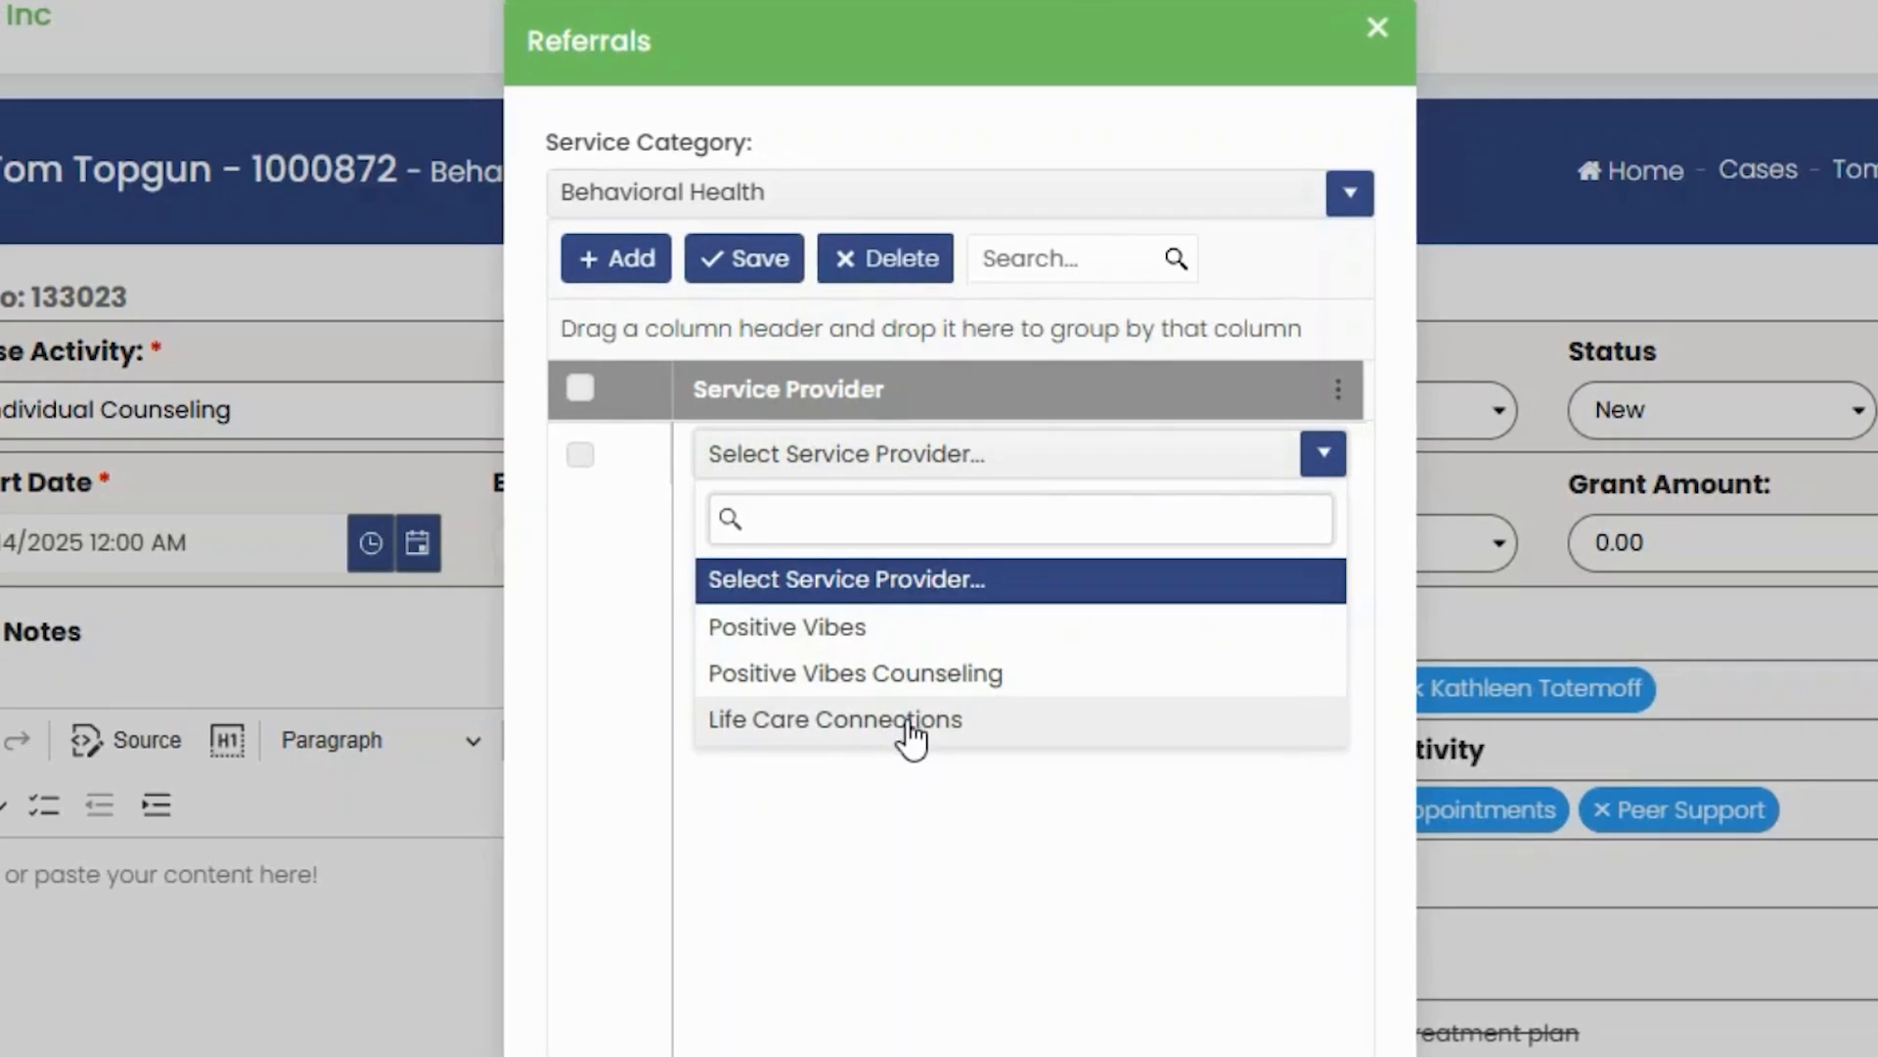
left_click(911, 729)
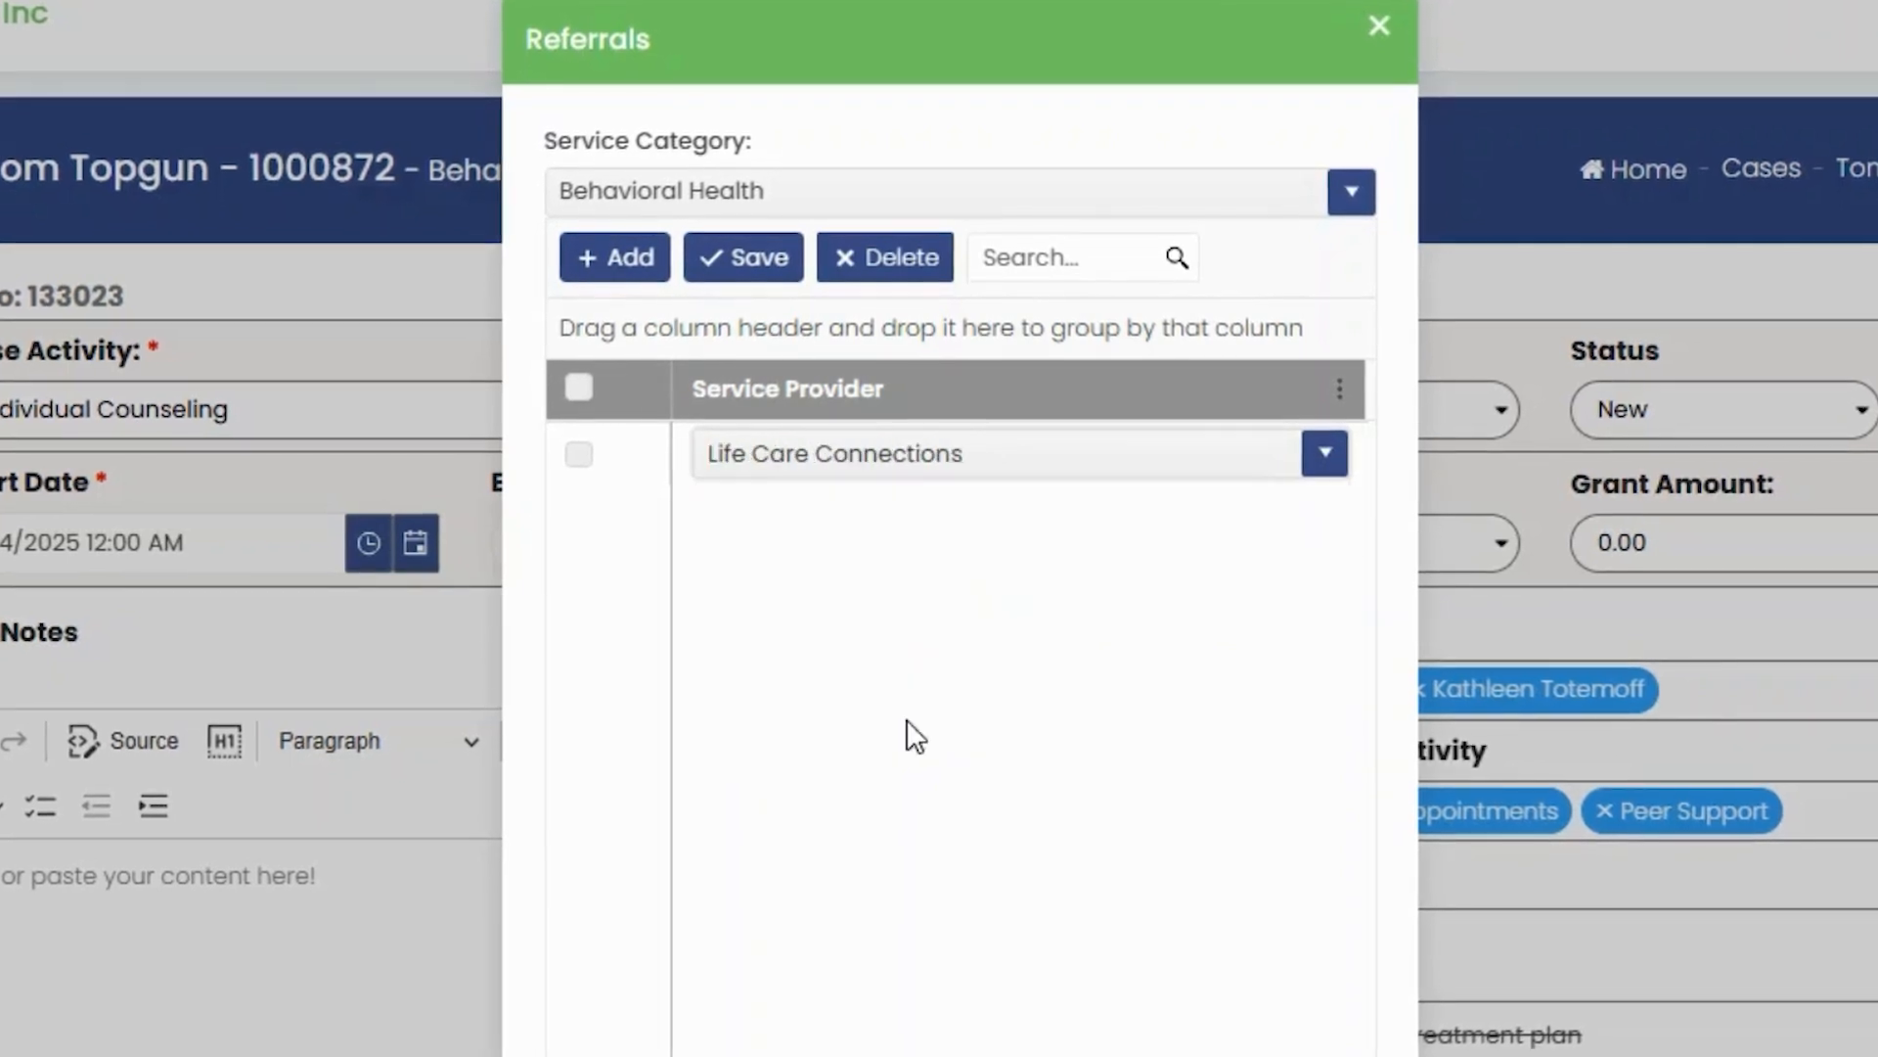
left_click(757, 266)
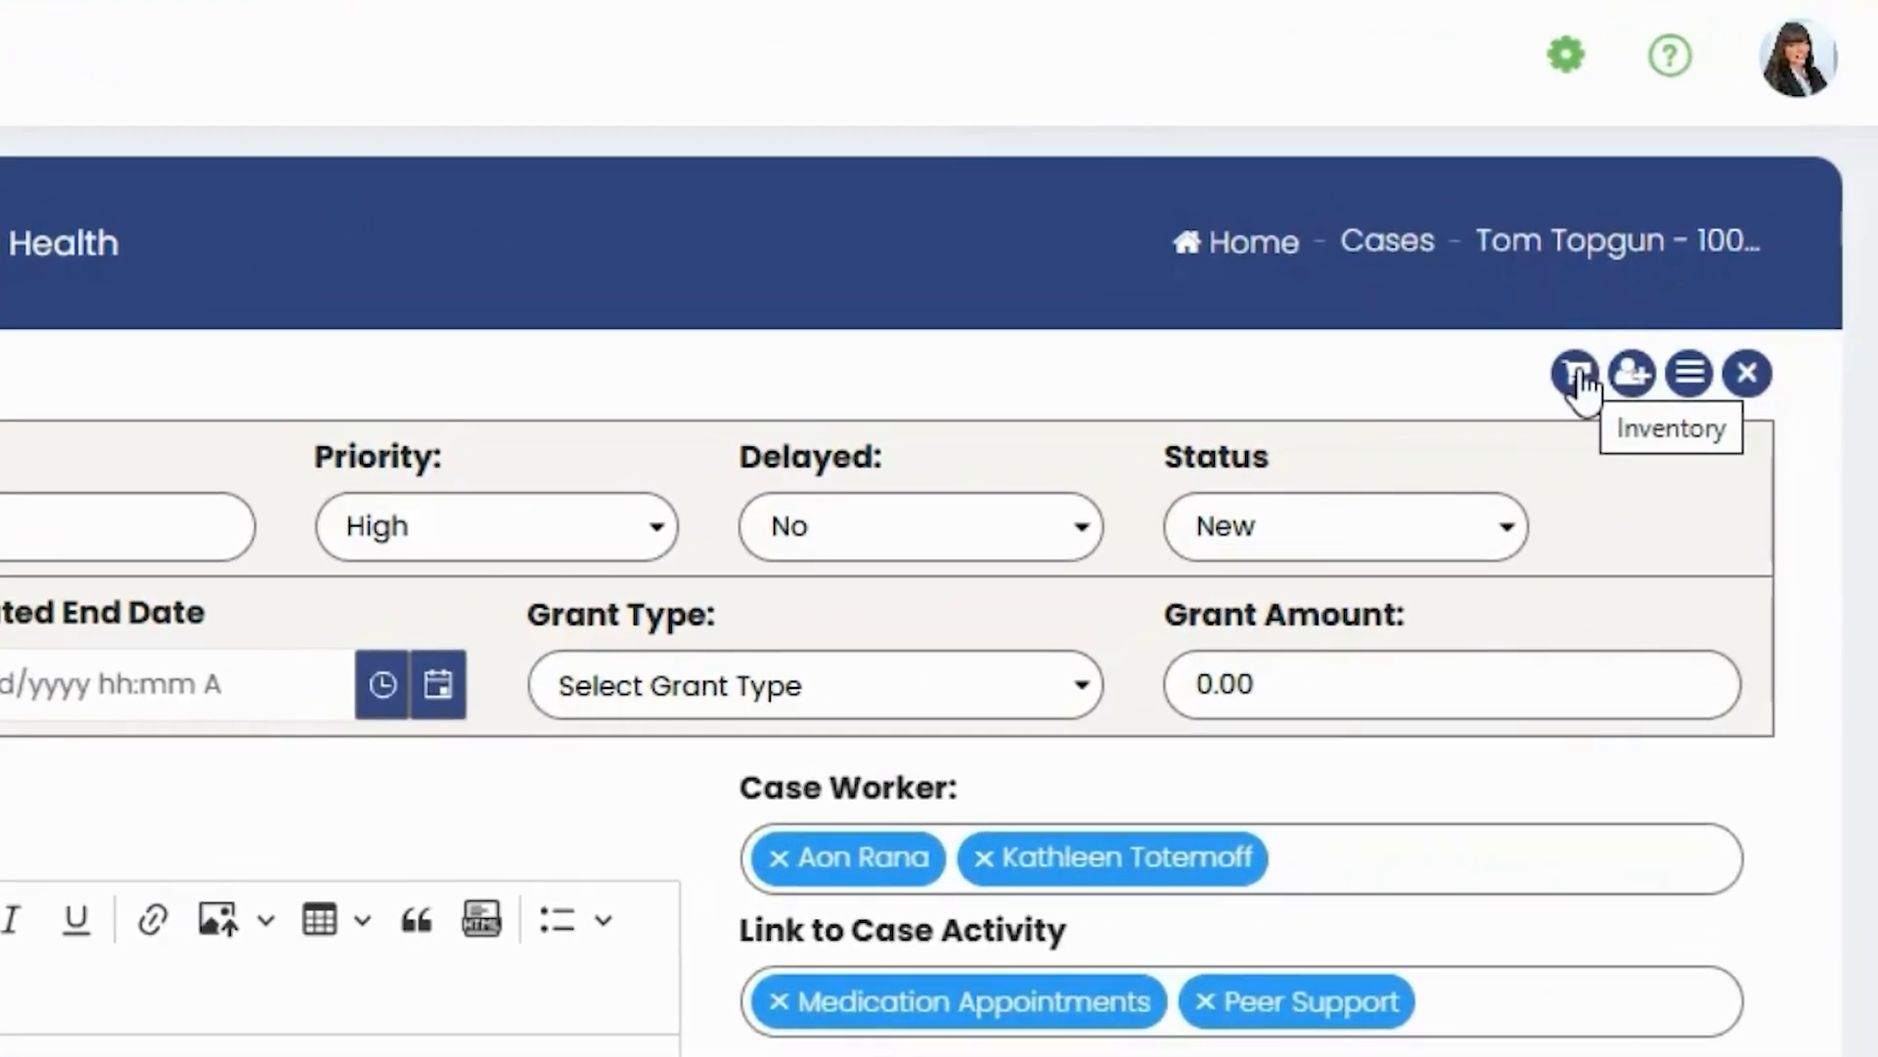
Add Cab Vouchers and Narcan as products in the activity's inventory
left_click(1577, 376)
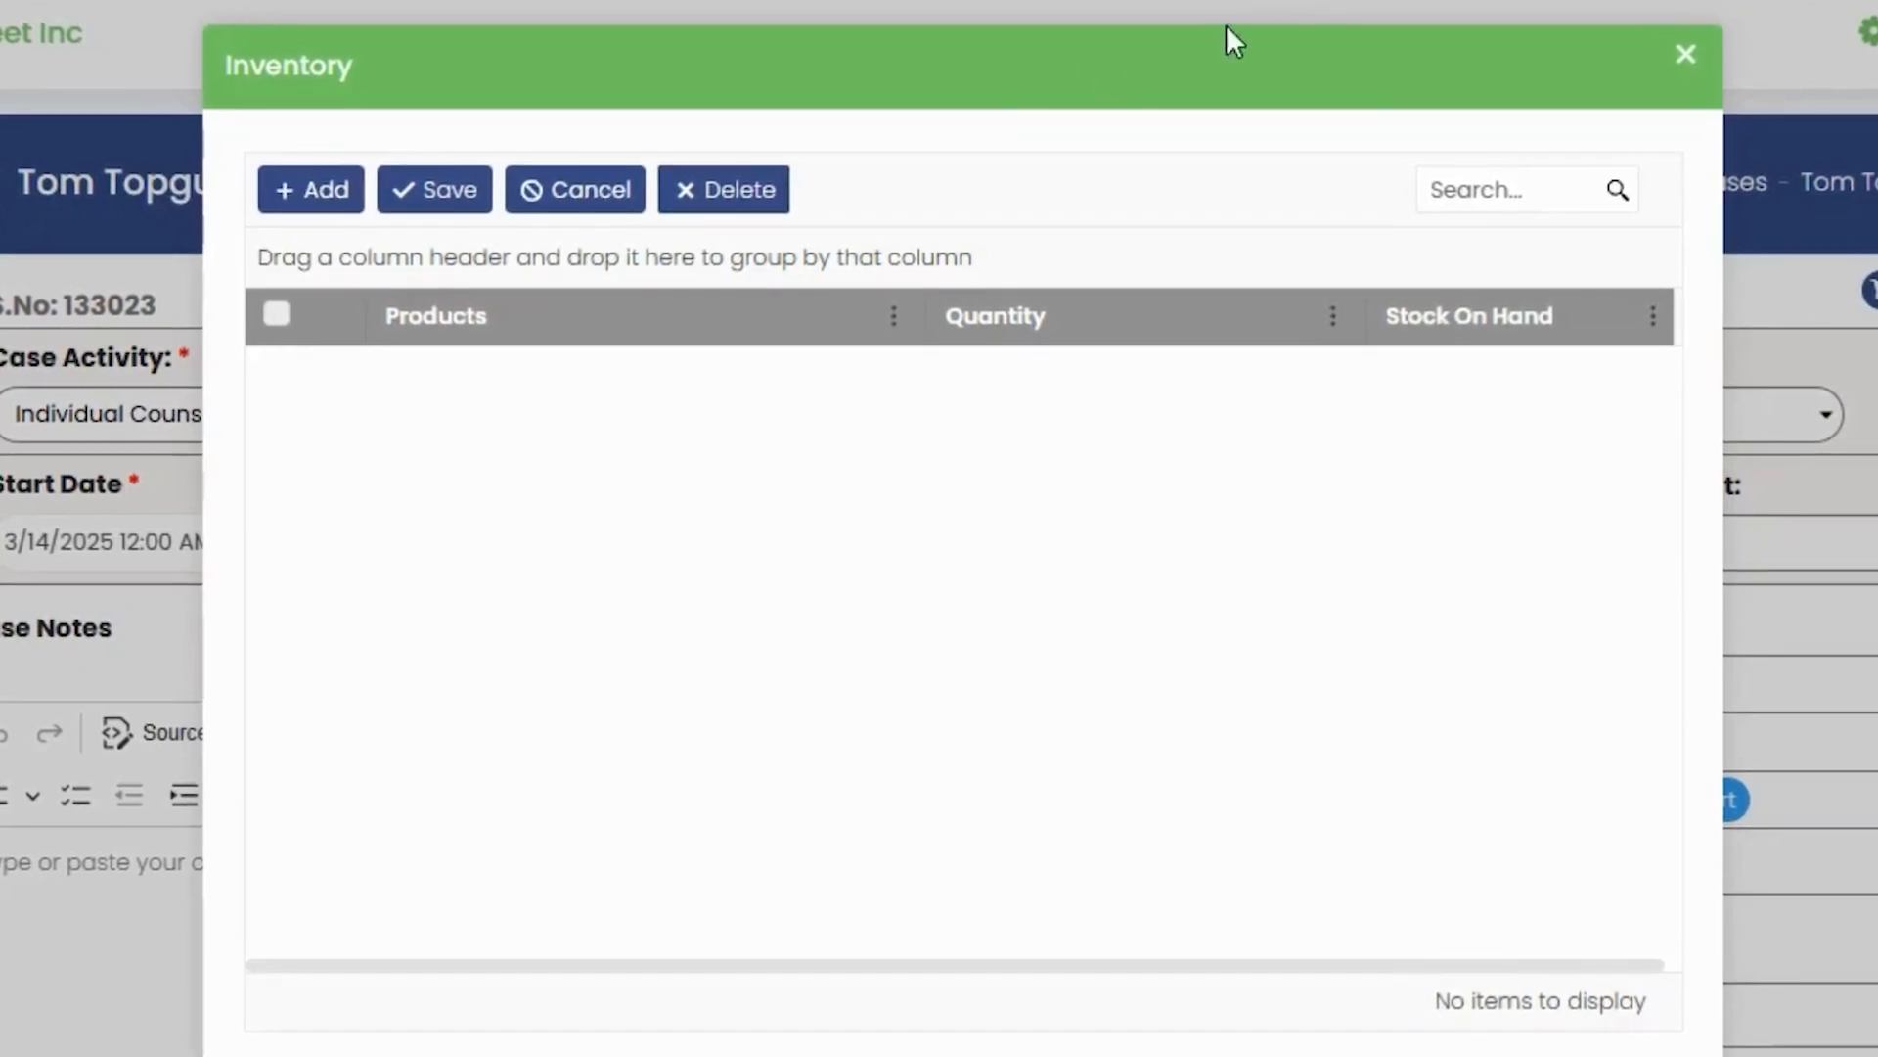
left_click(311, 191)
left_click(878, 377)
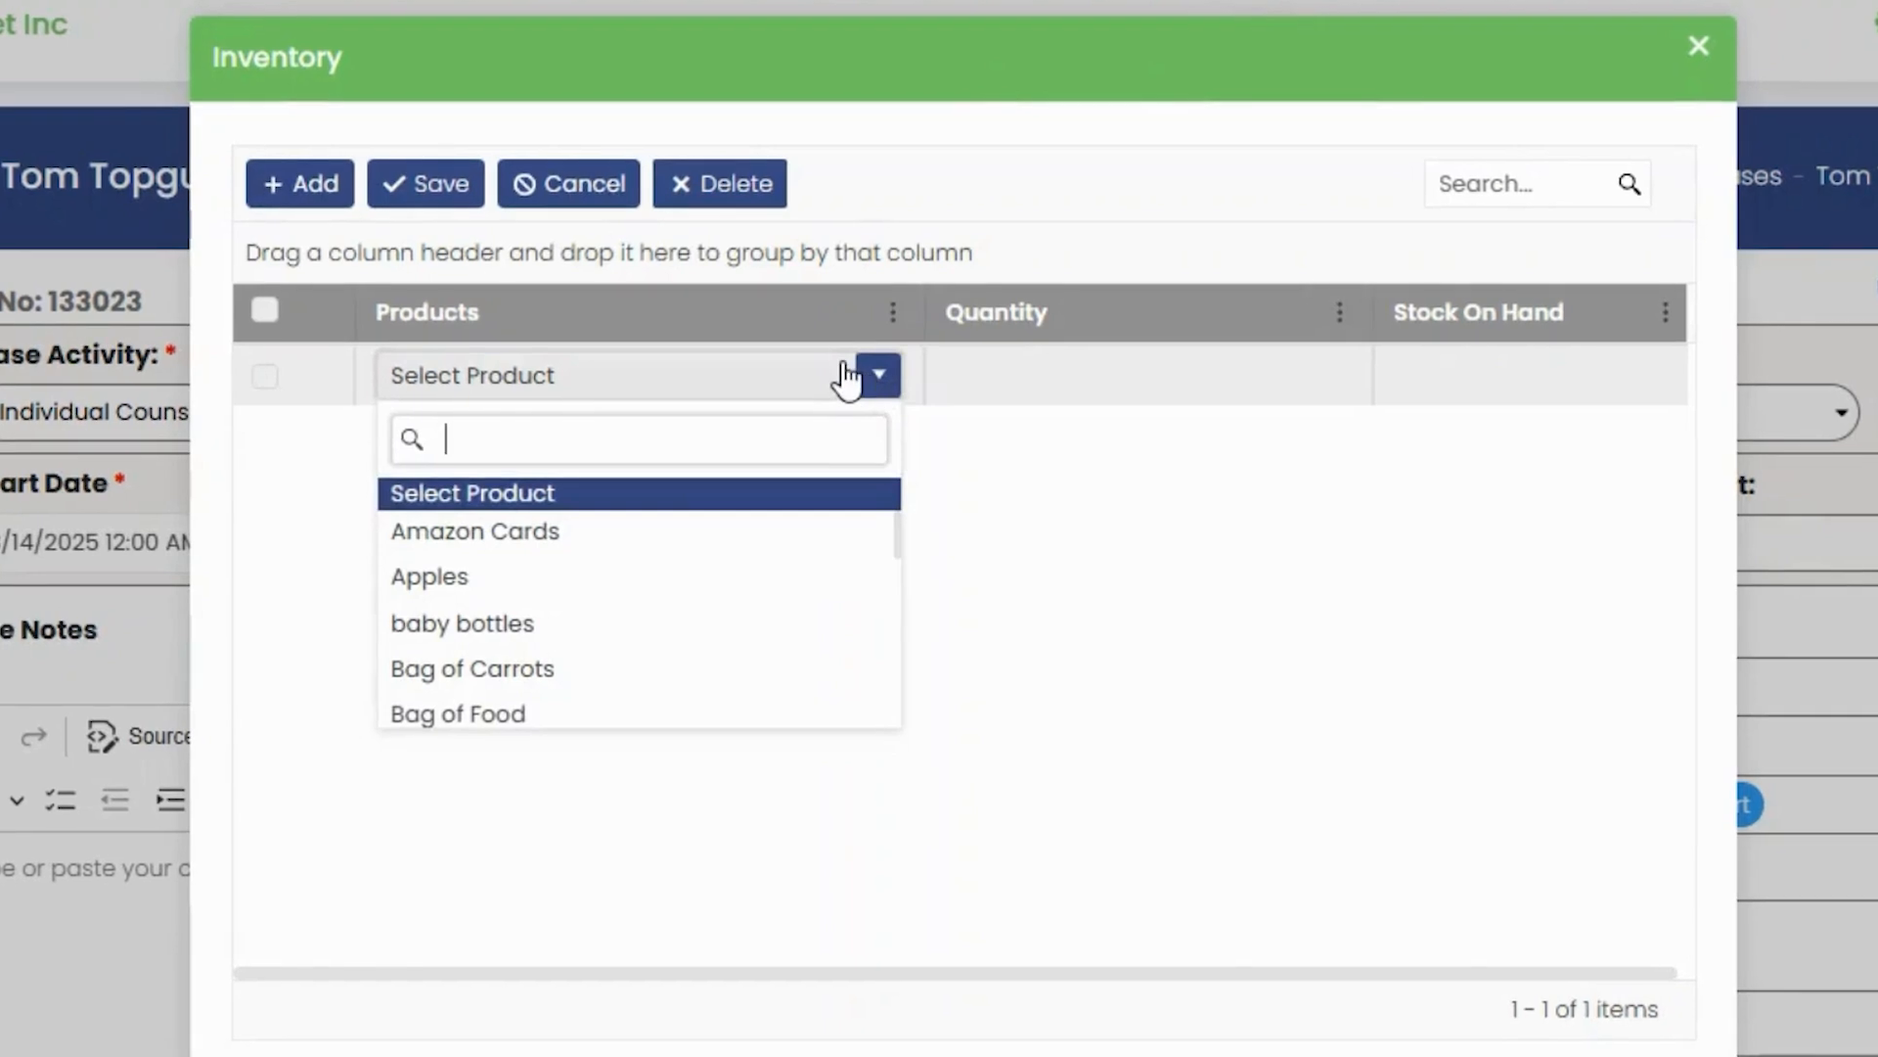
type("ca")
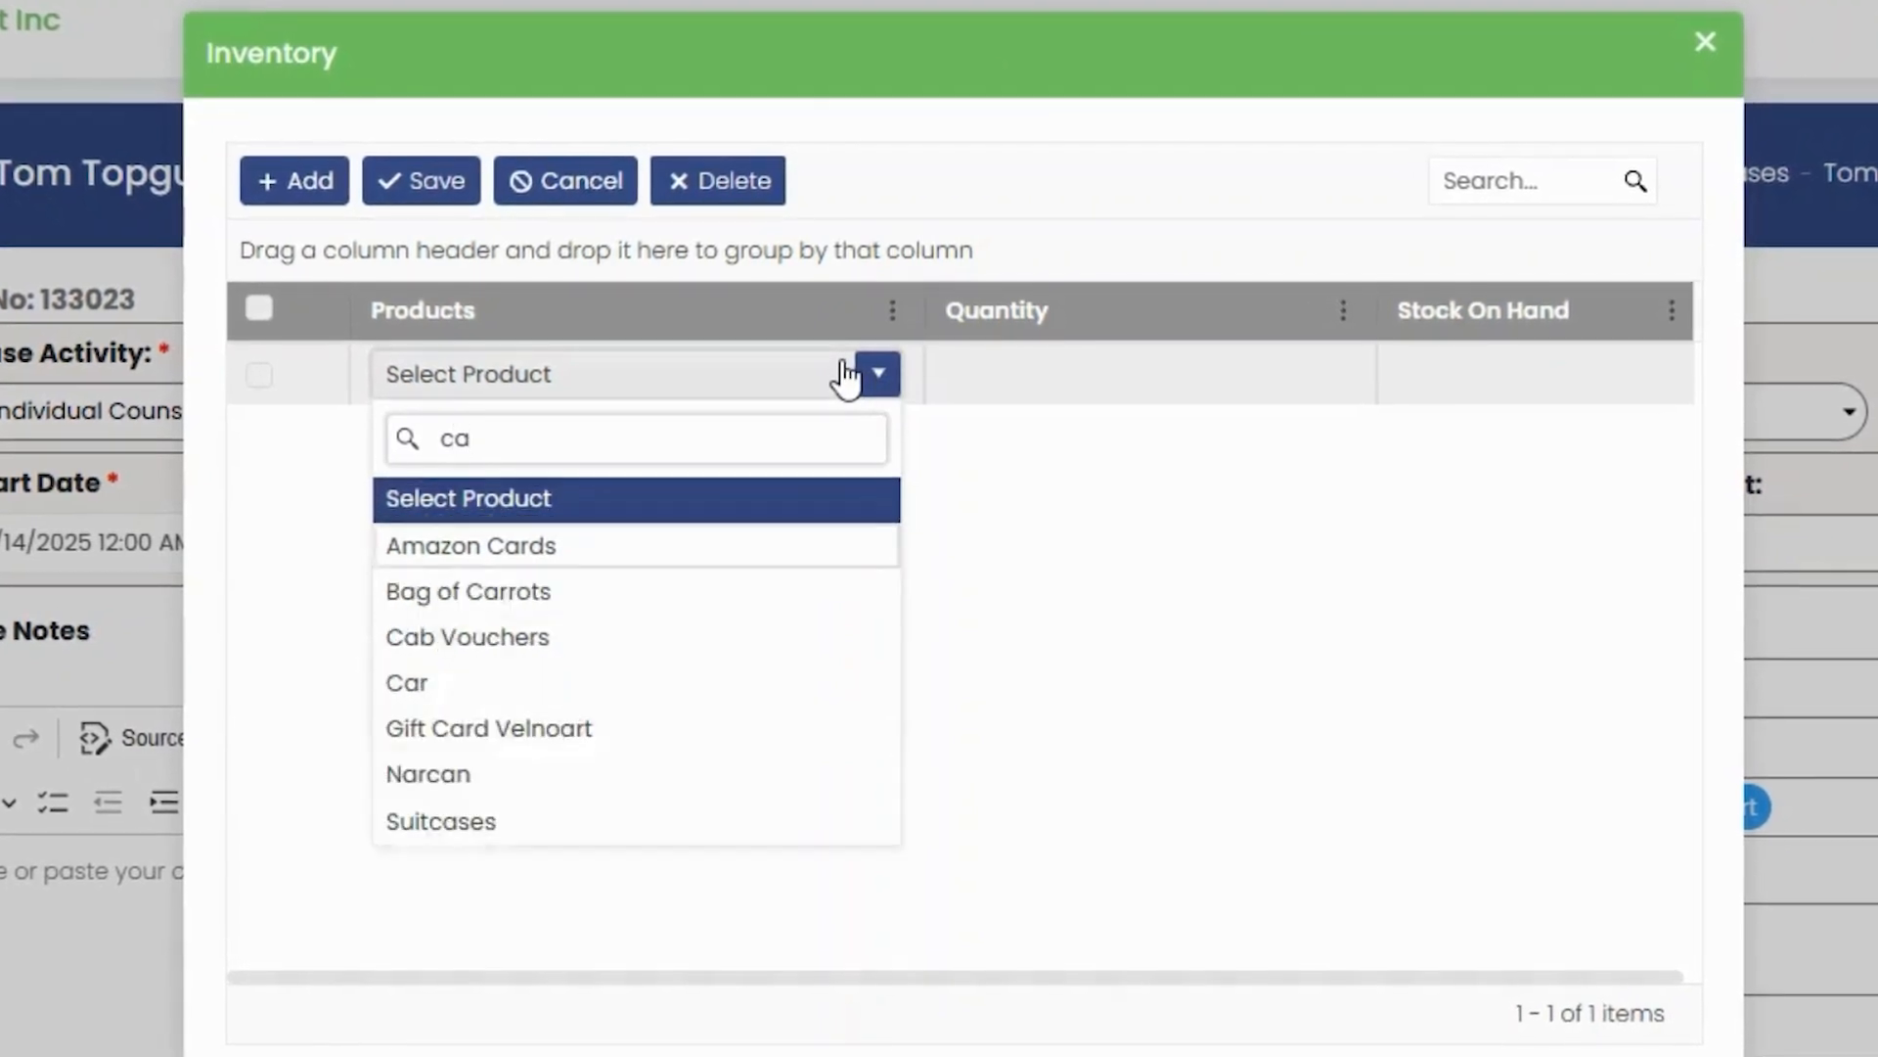
left_click(560, 640)
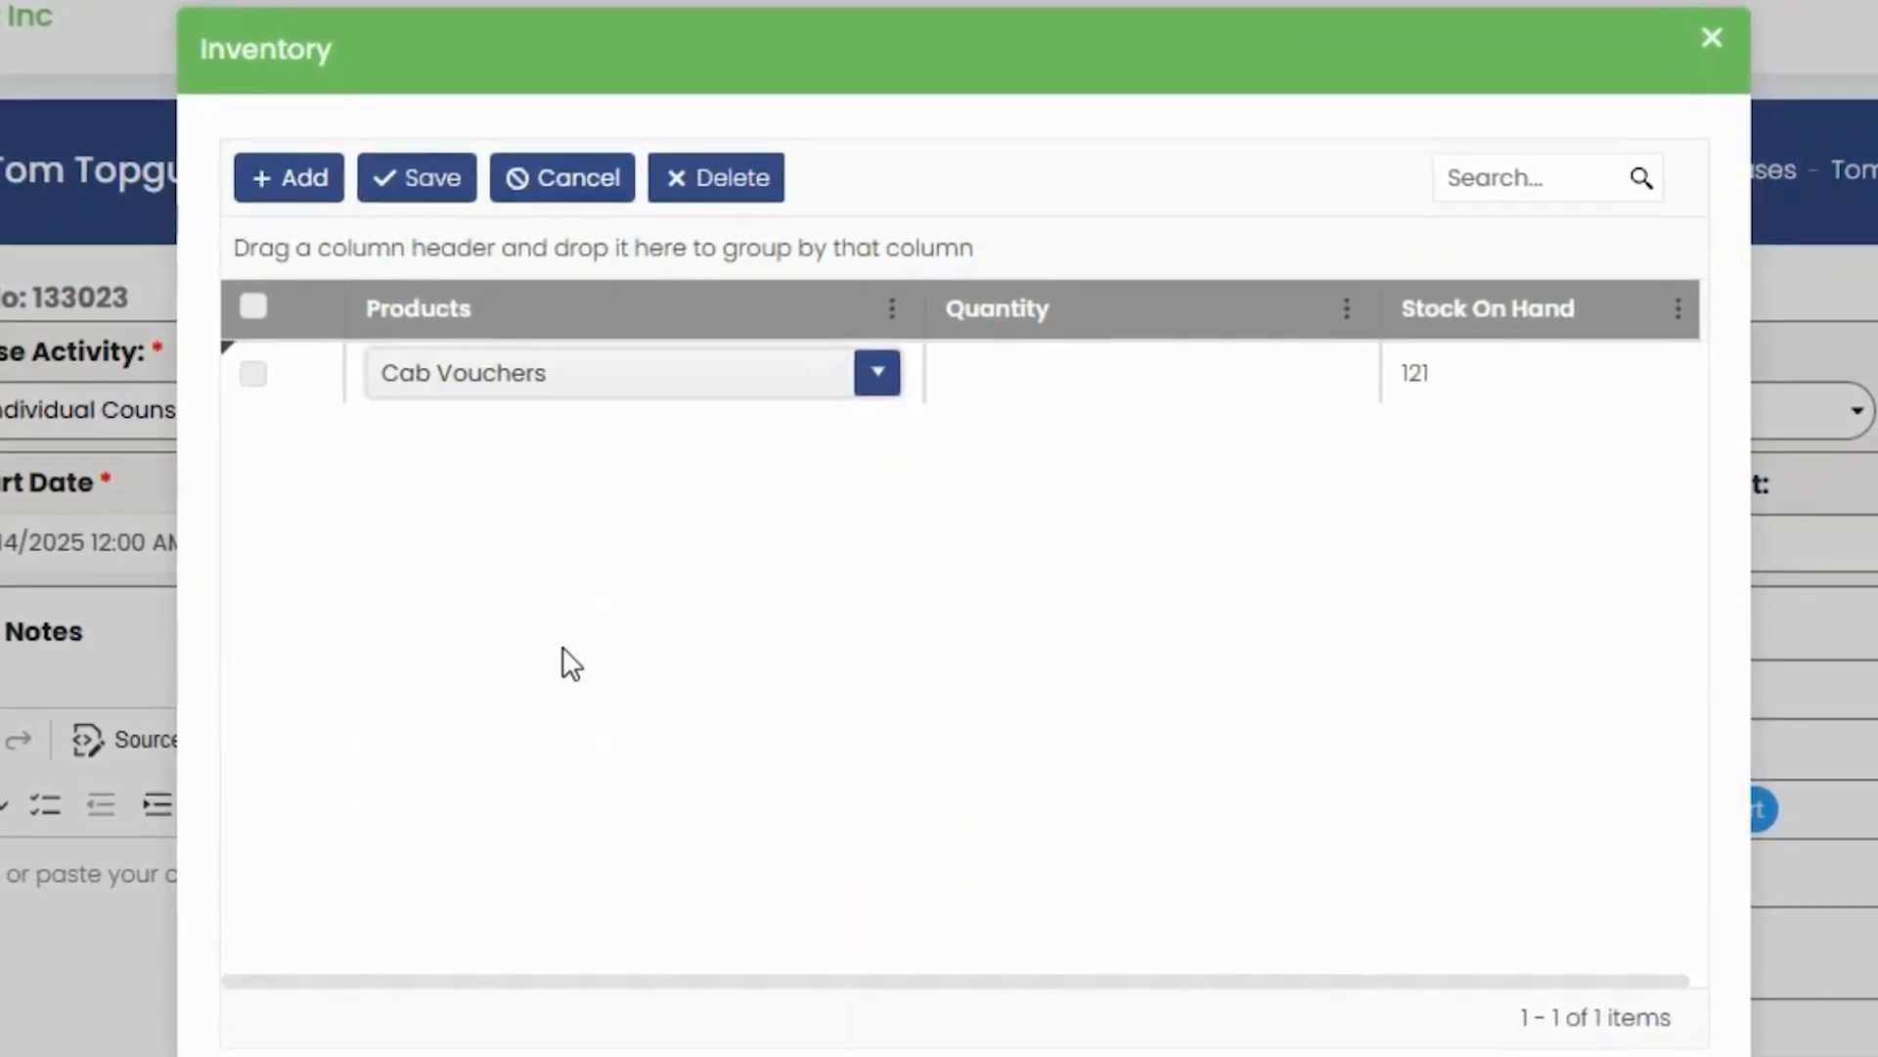
left_click(284, 176)
left_click(876, 371)
left_click(626, 516)
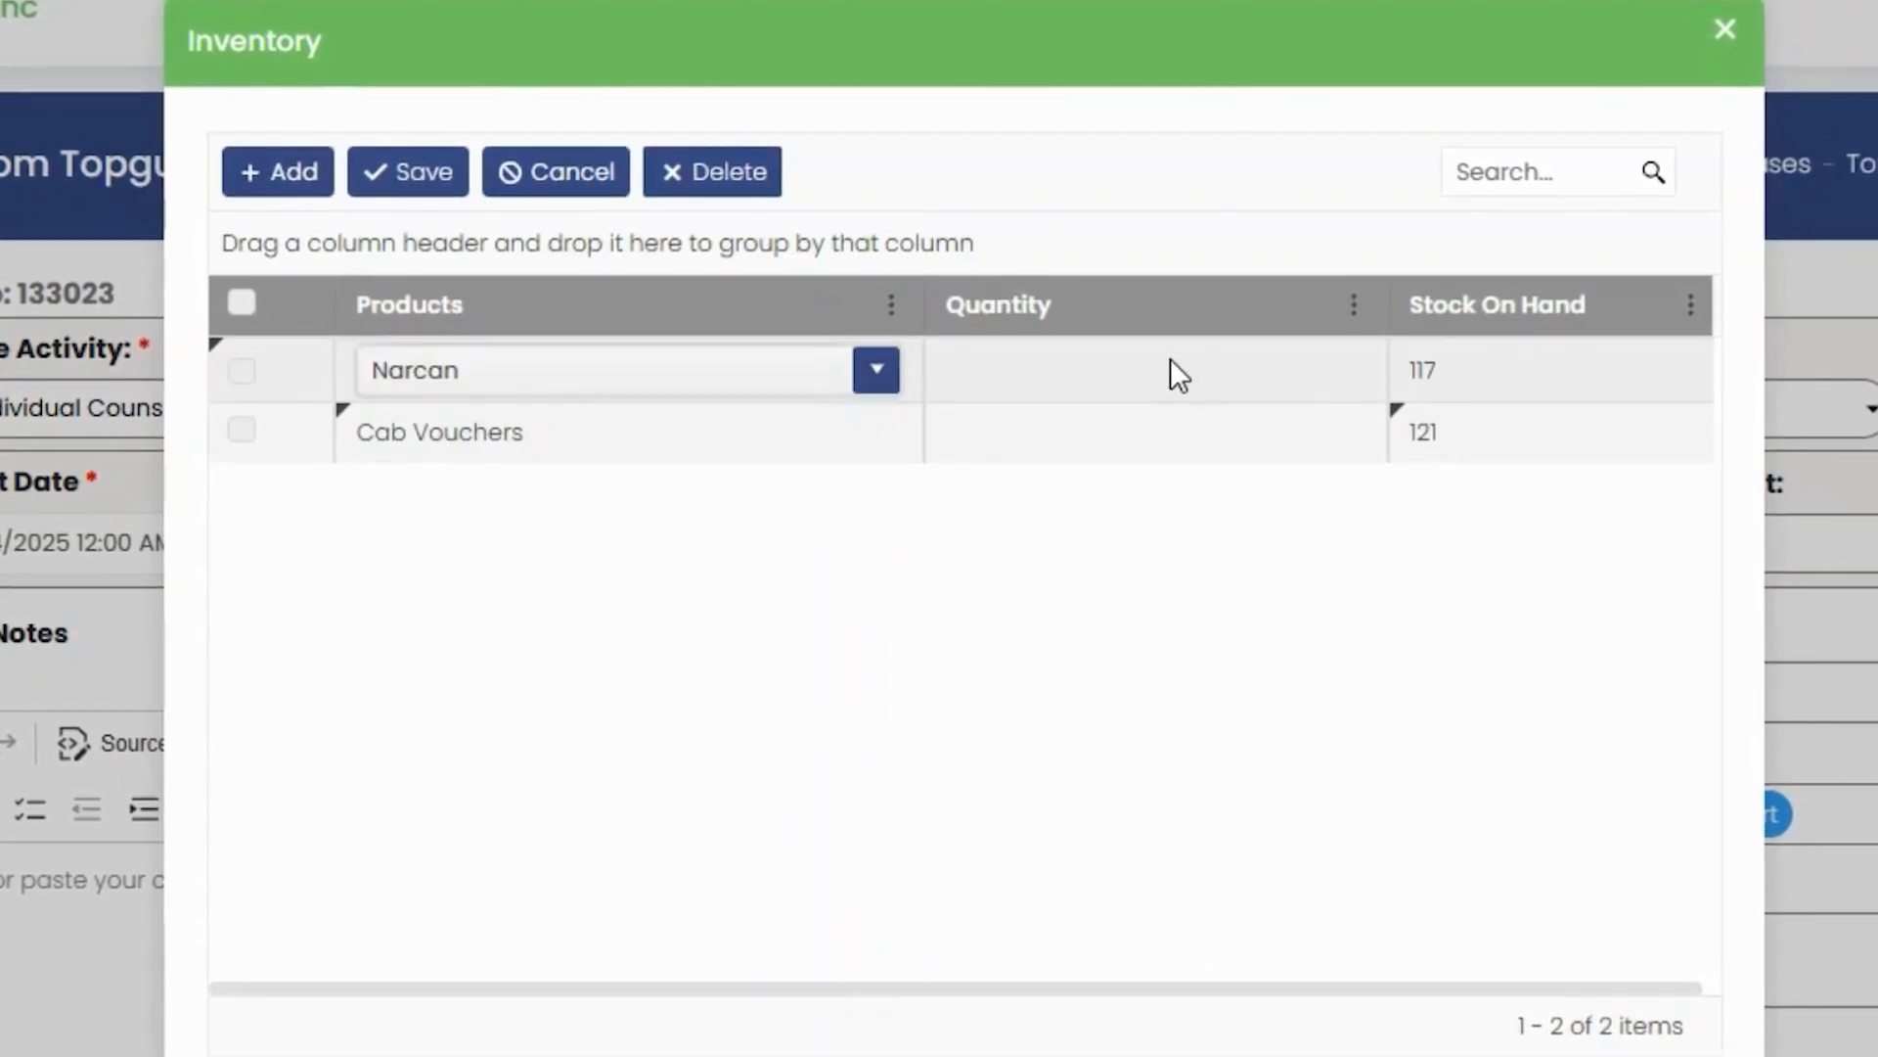
Set the quantity of both Narcan and Cab Vouchers to 4, then save and close the inventory
left_click(1165, 357)
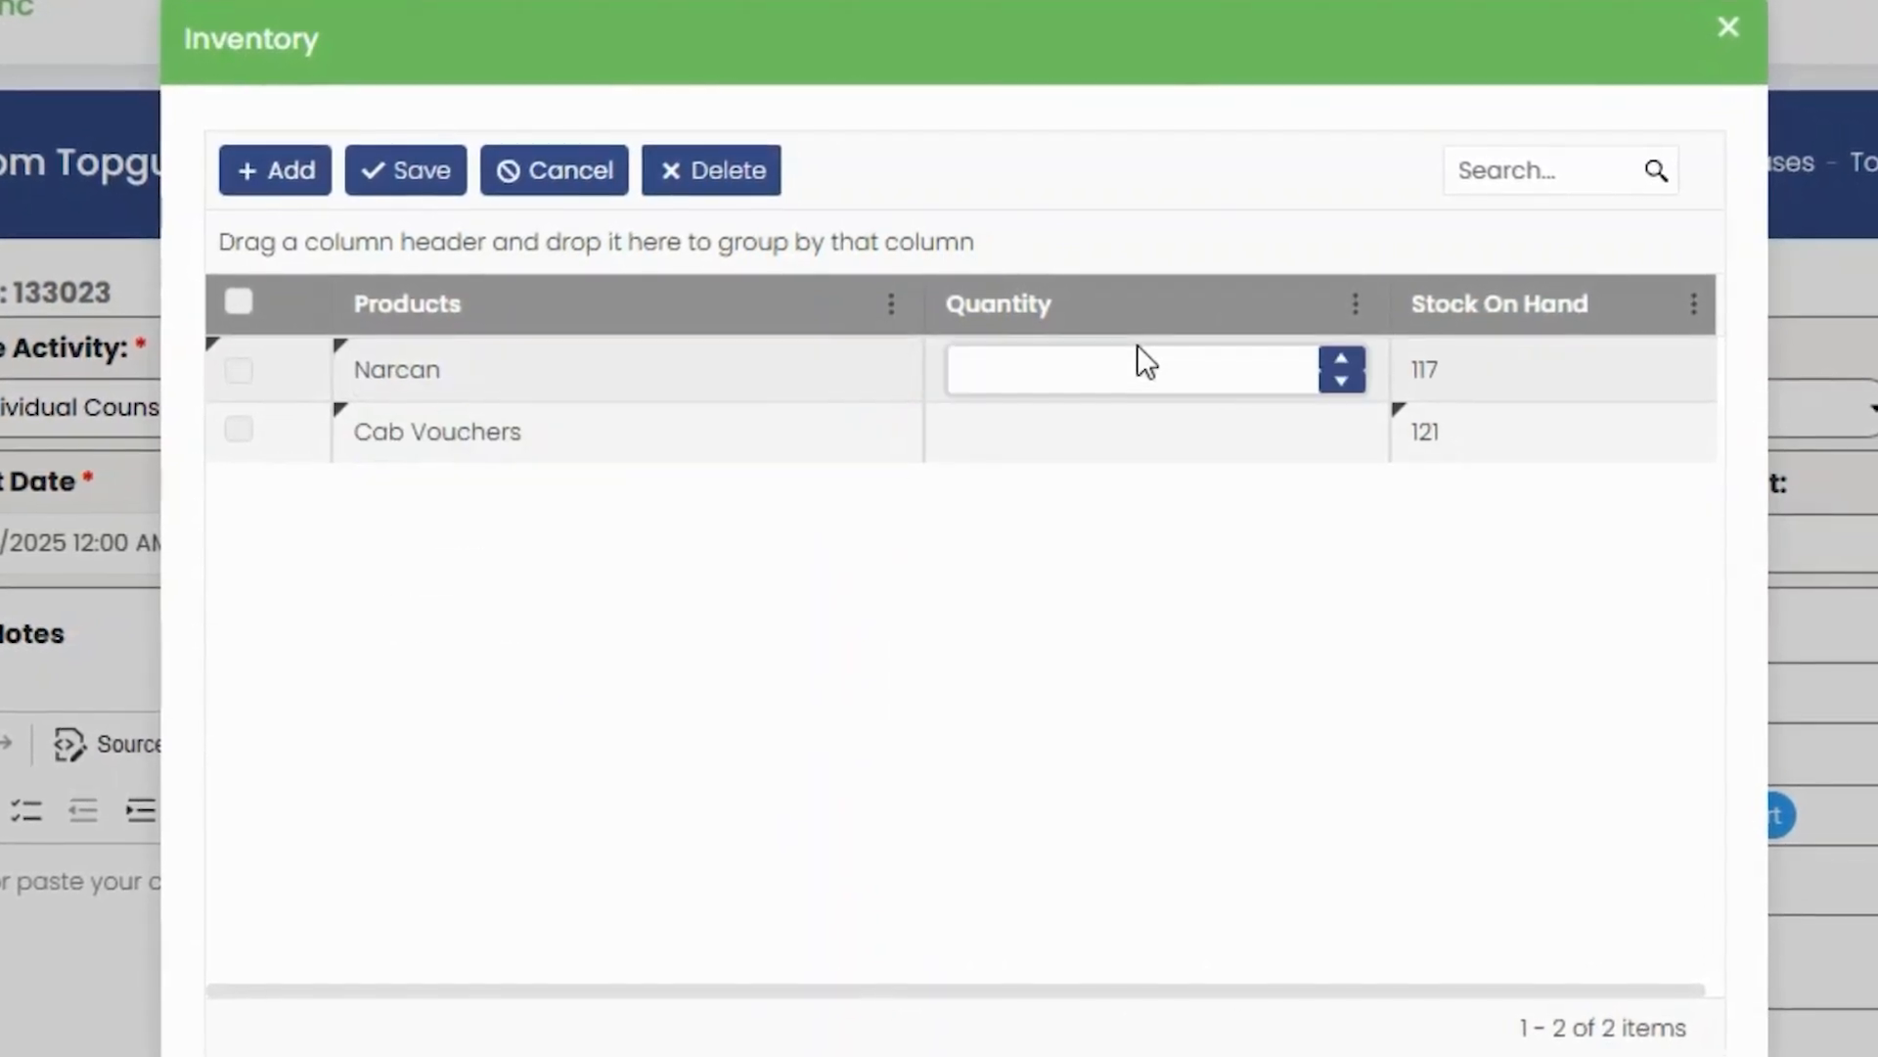
type("4")
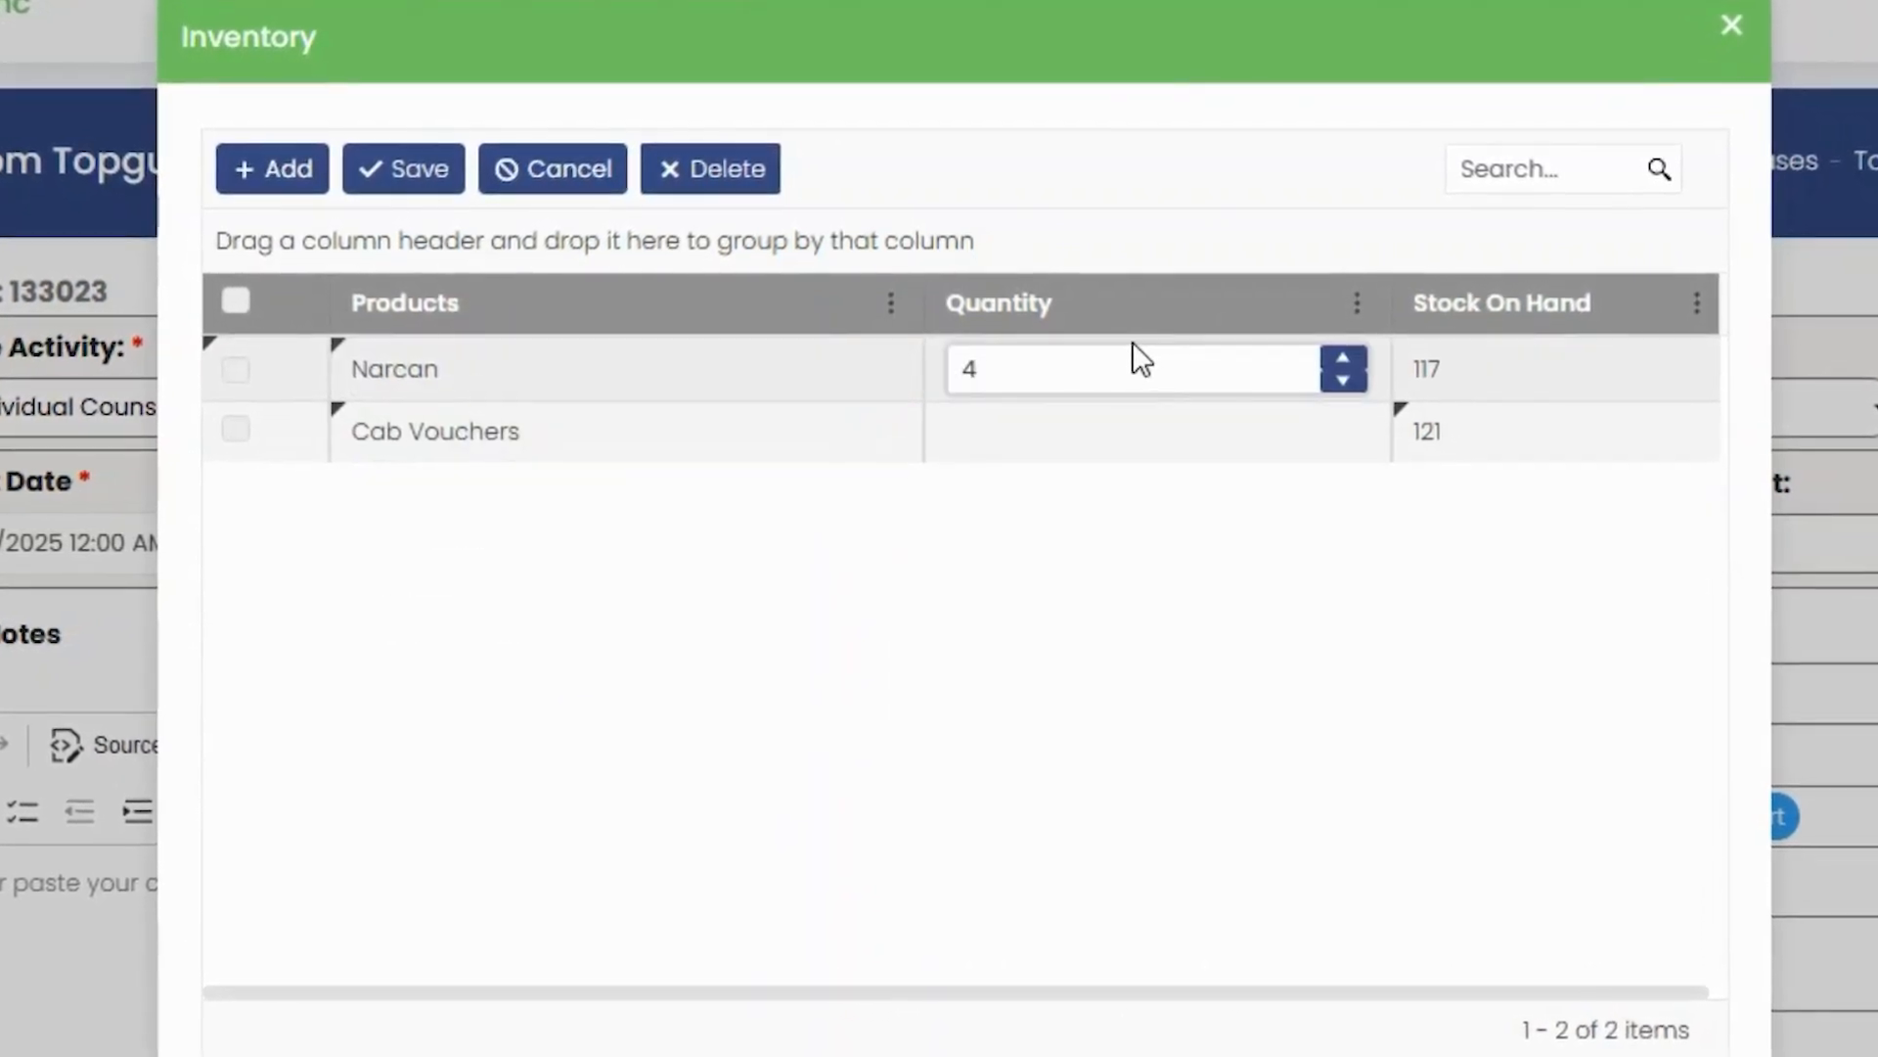
left_click(1144, 436)
type("4")
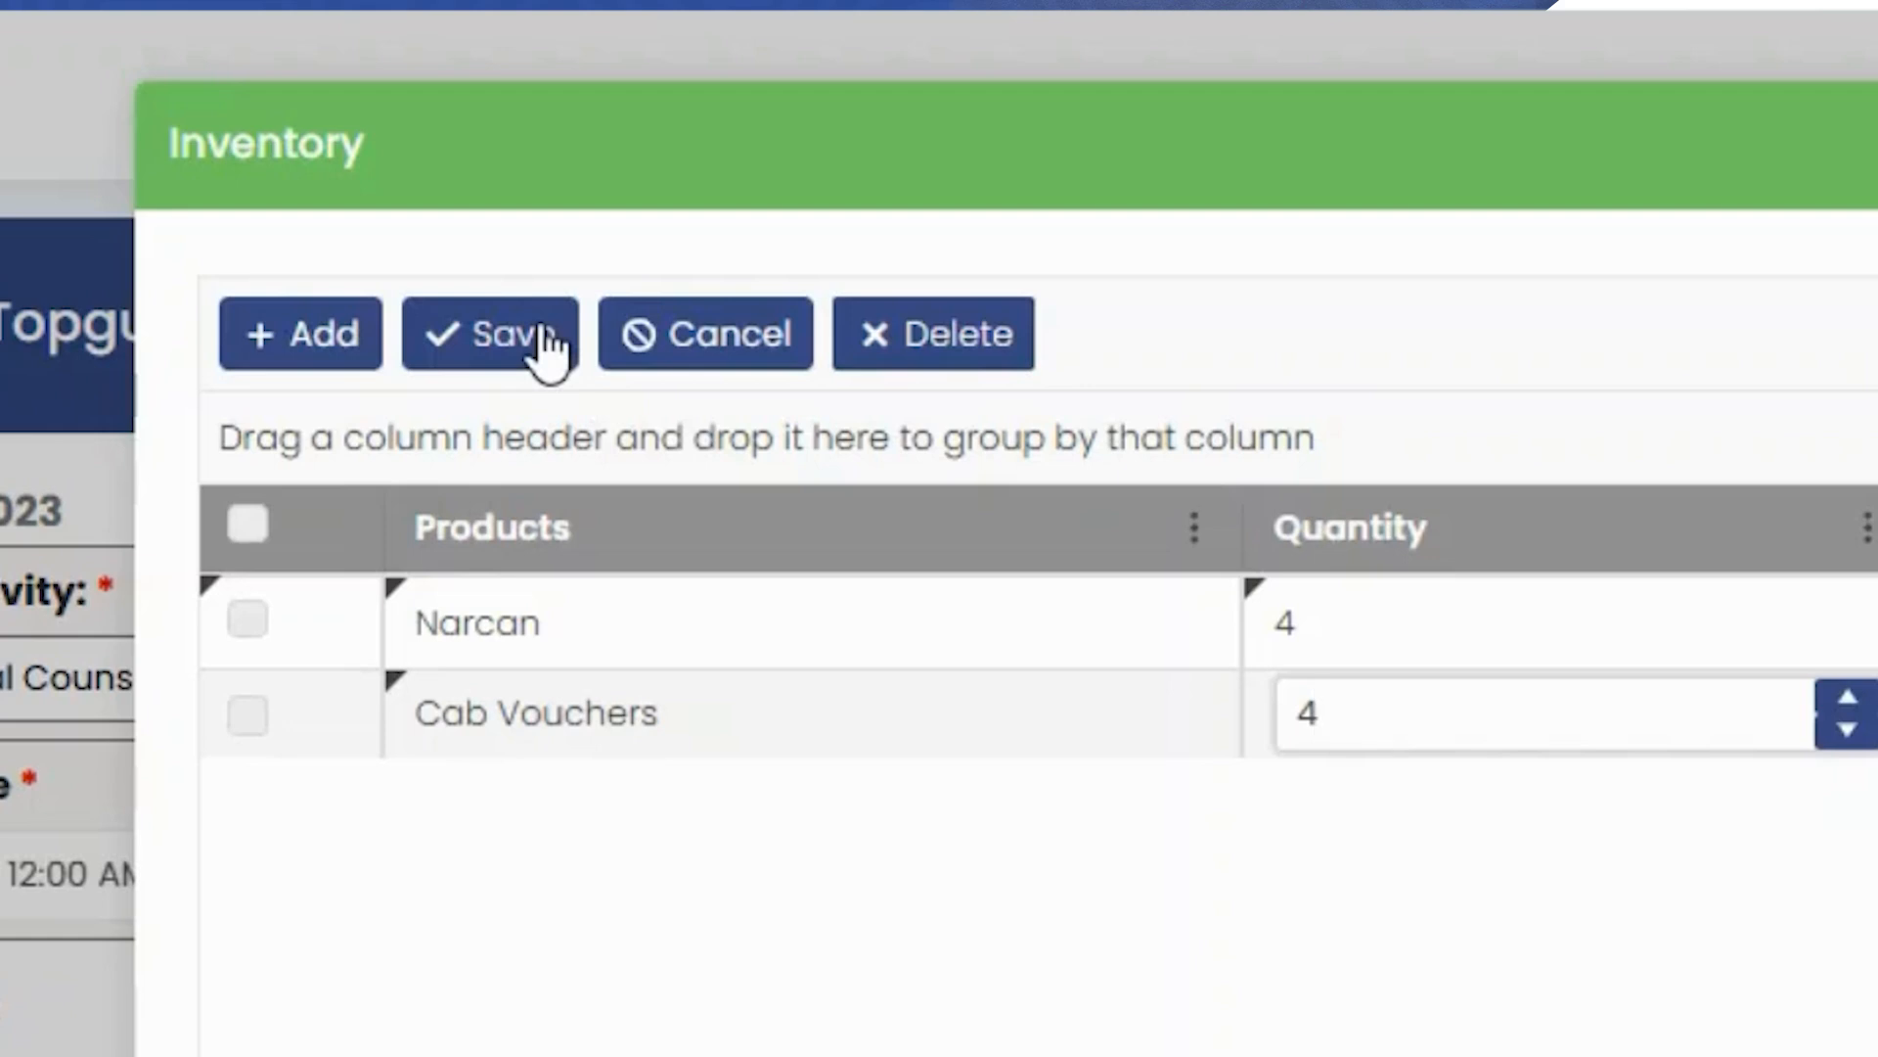
left_click(548, 342)
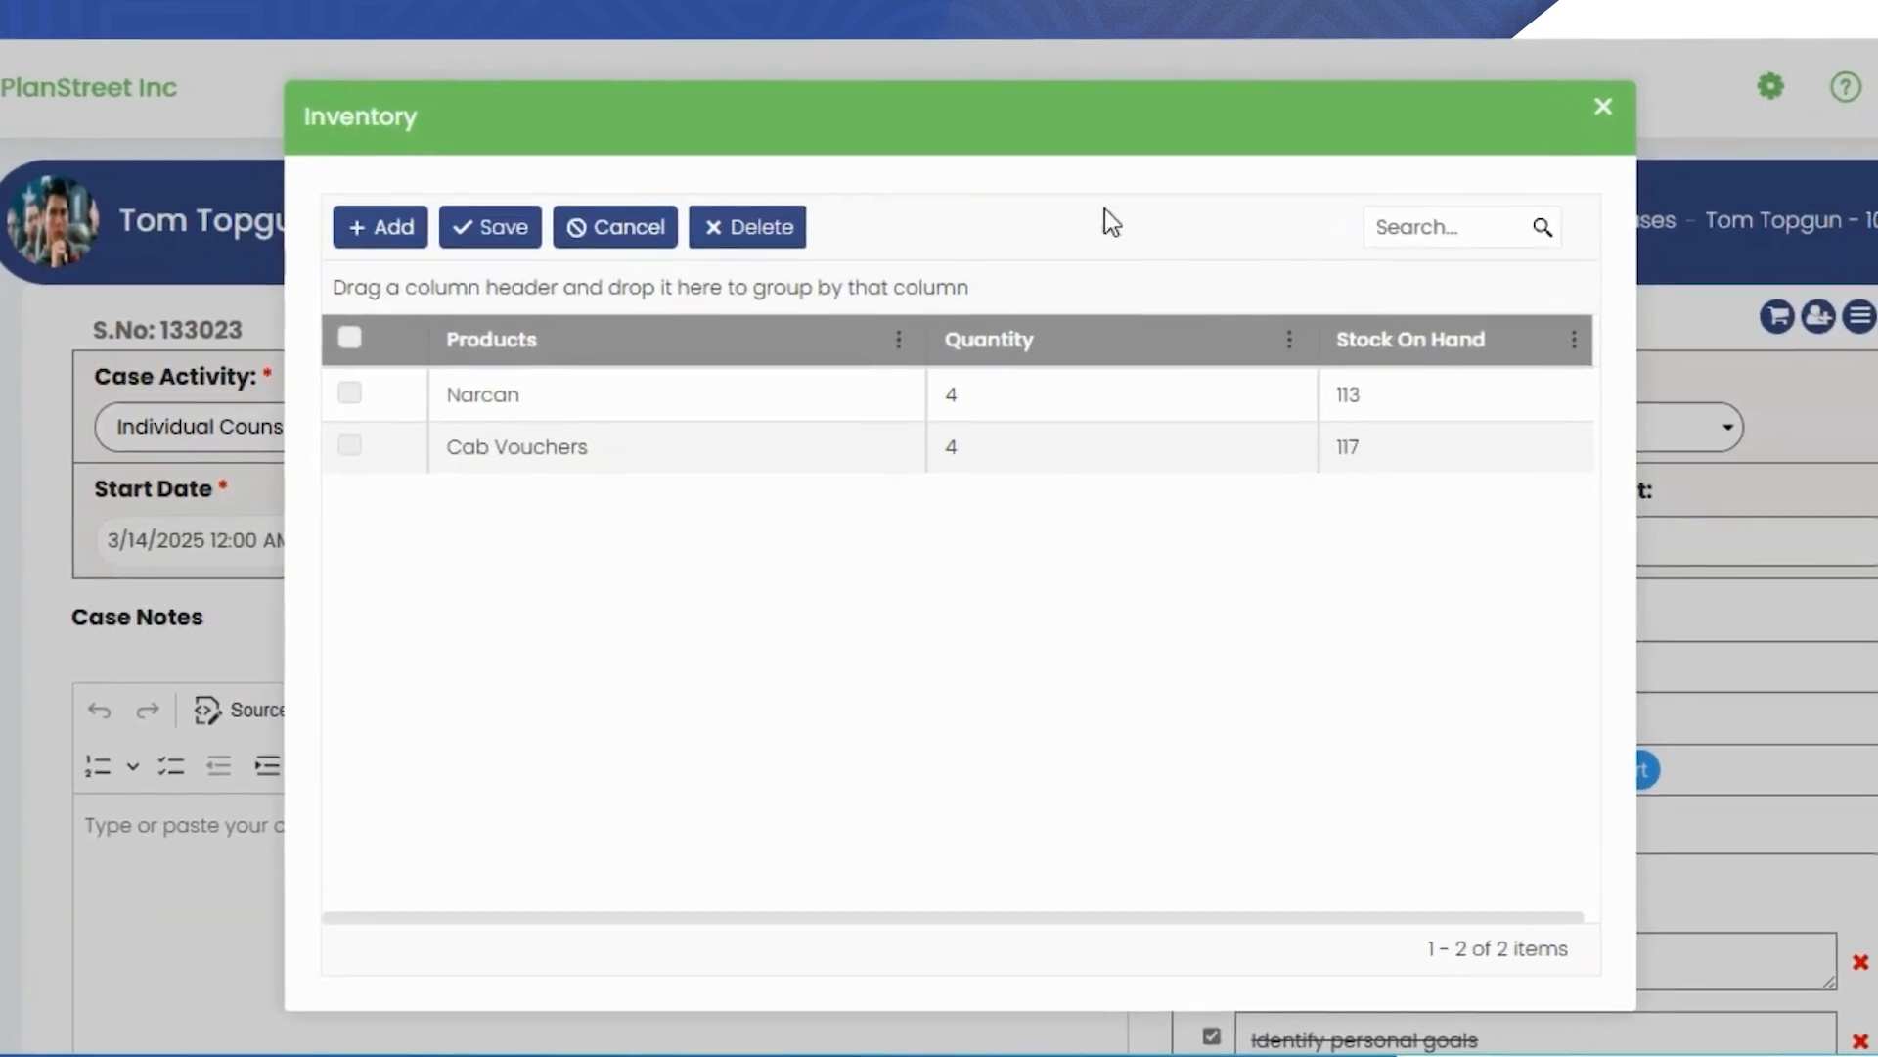
left_click(1602, 106)
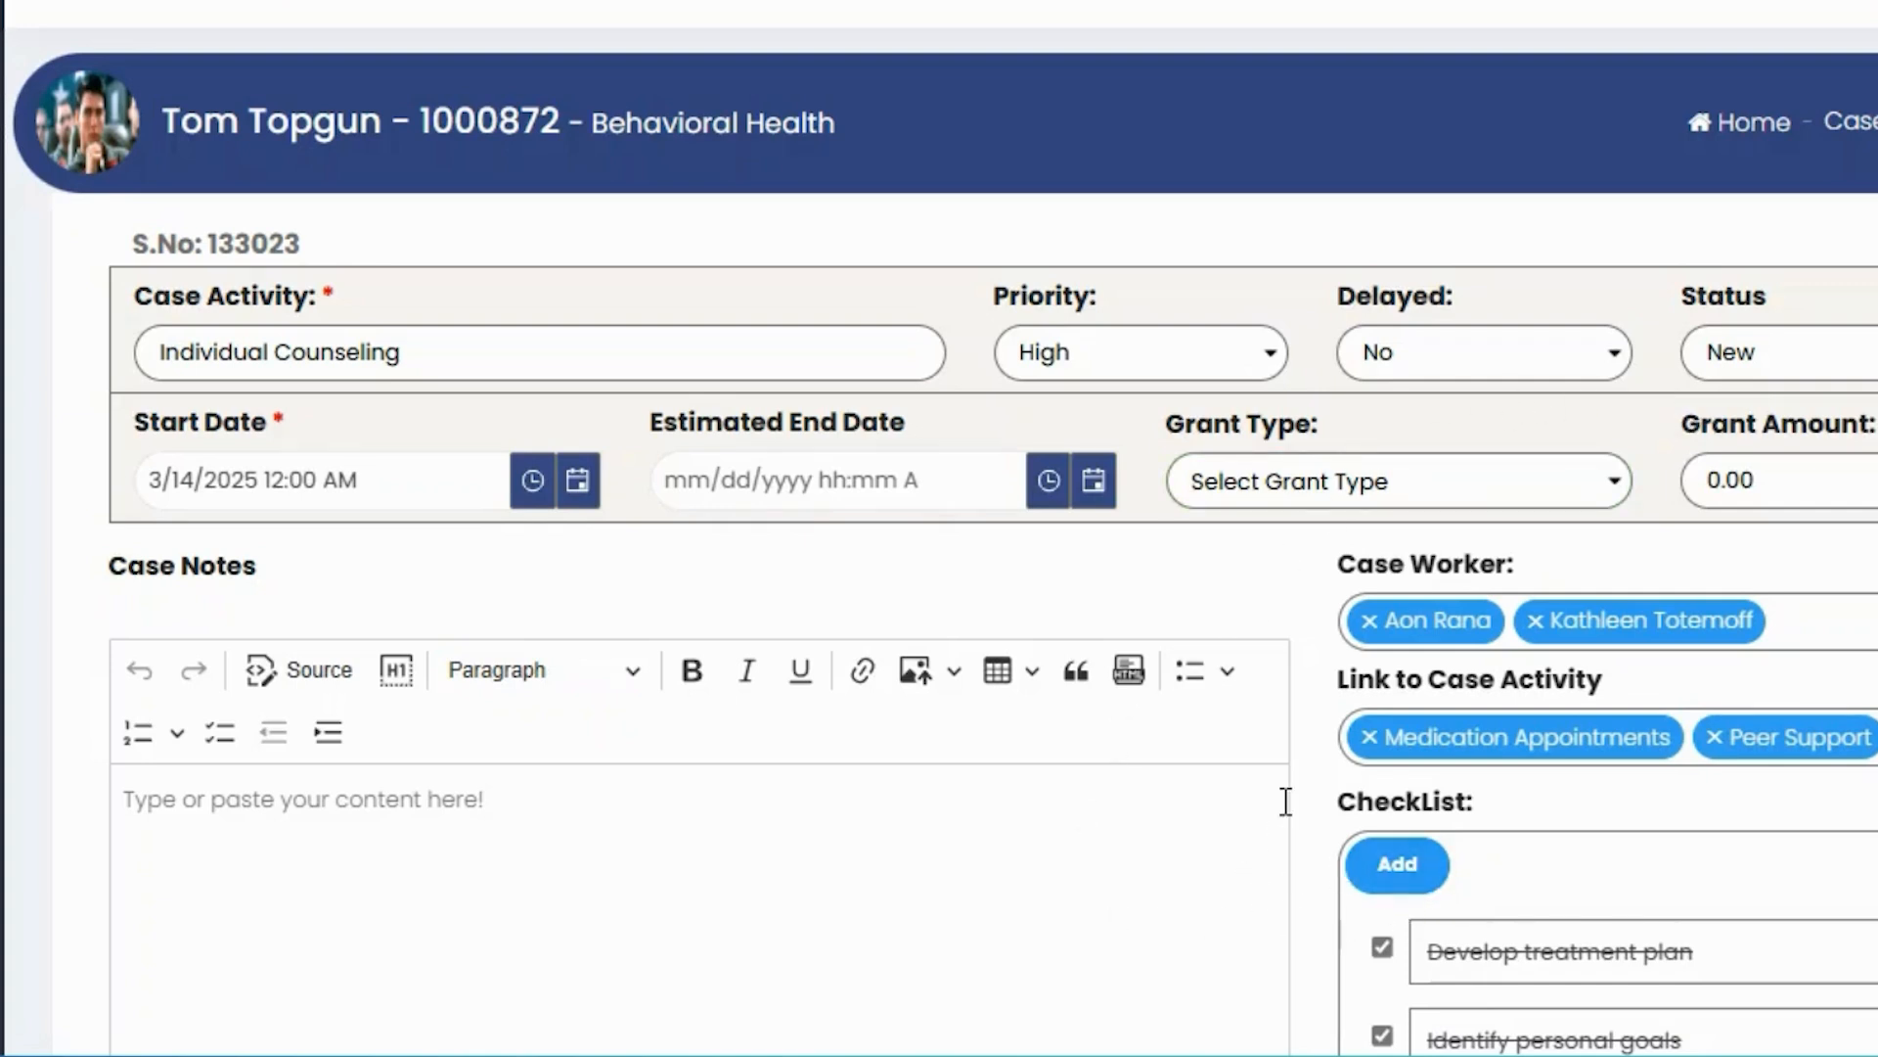
Review the priority and delayed options of the Individual Counseling activity and set its status to Flagged
scroll(412, 853, "down", 2)
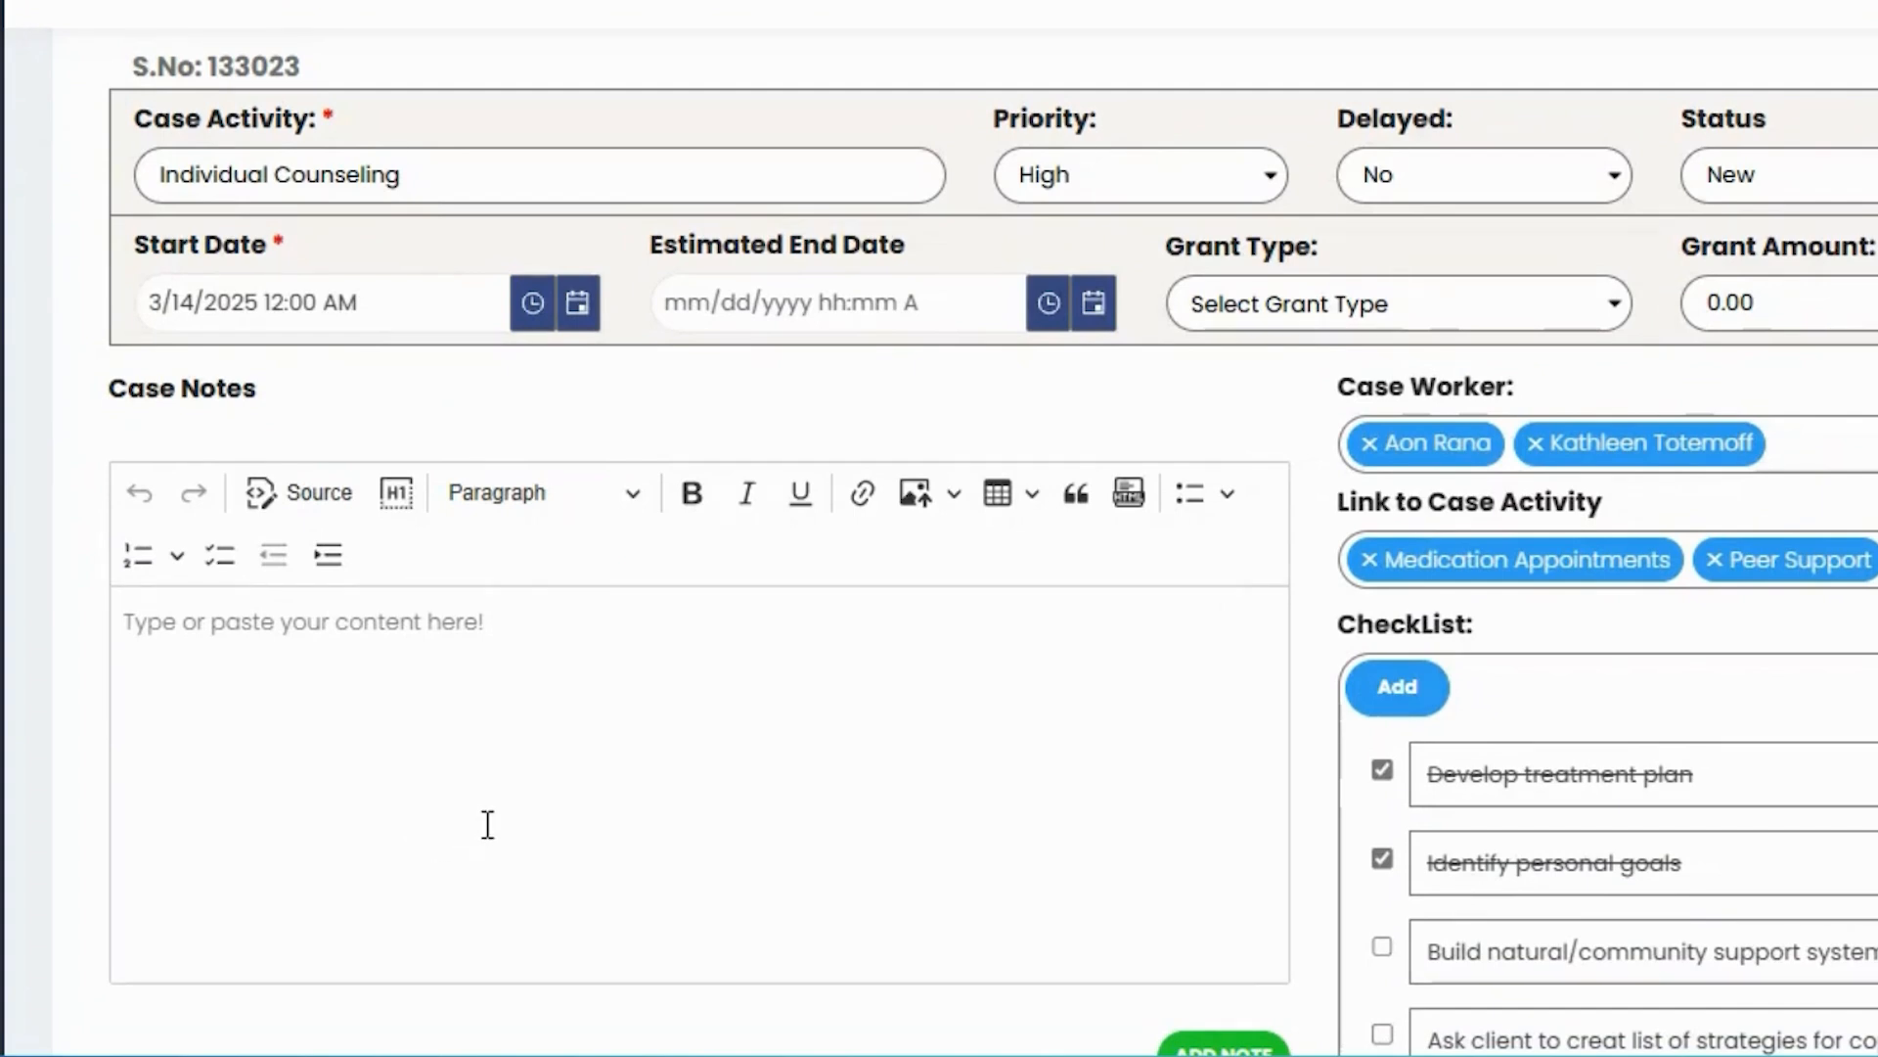
scroll(783, 758, "up", 2)
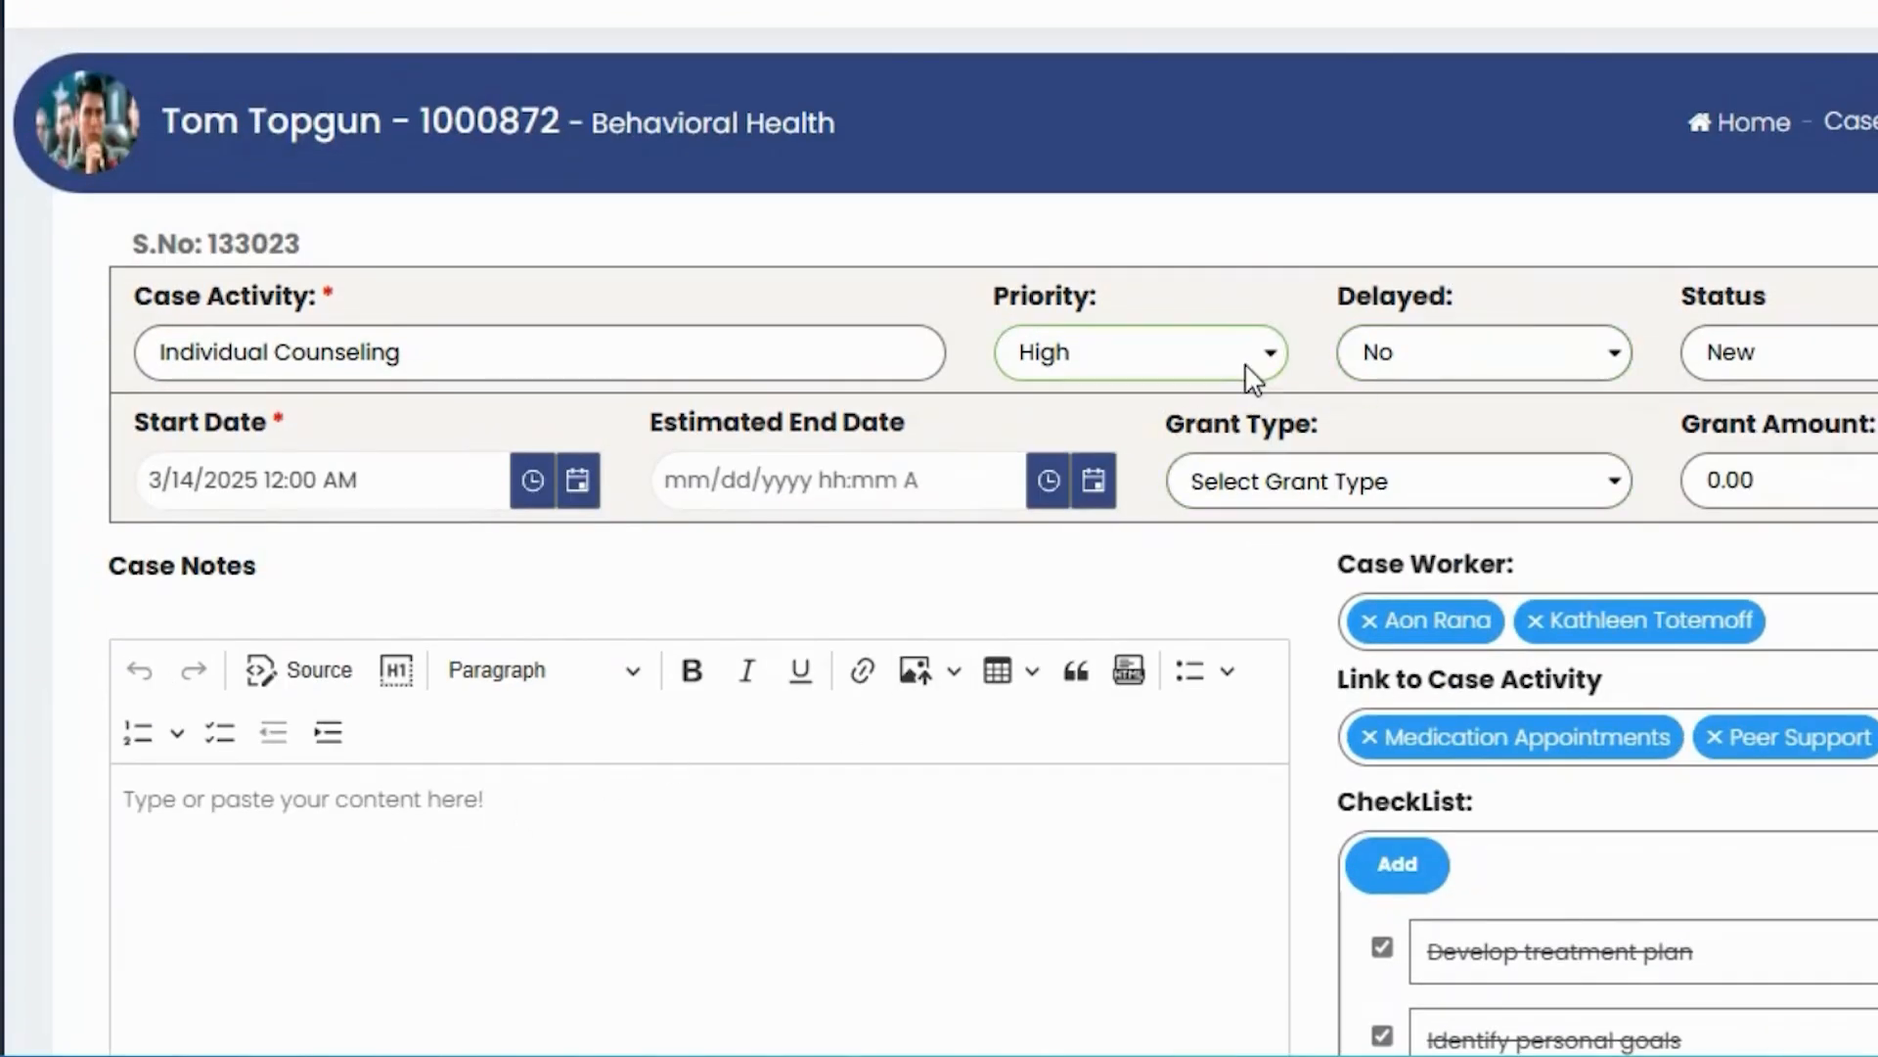
left_click(1271, 358)
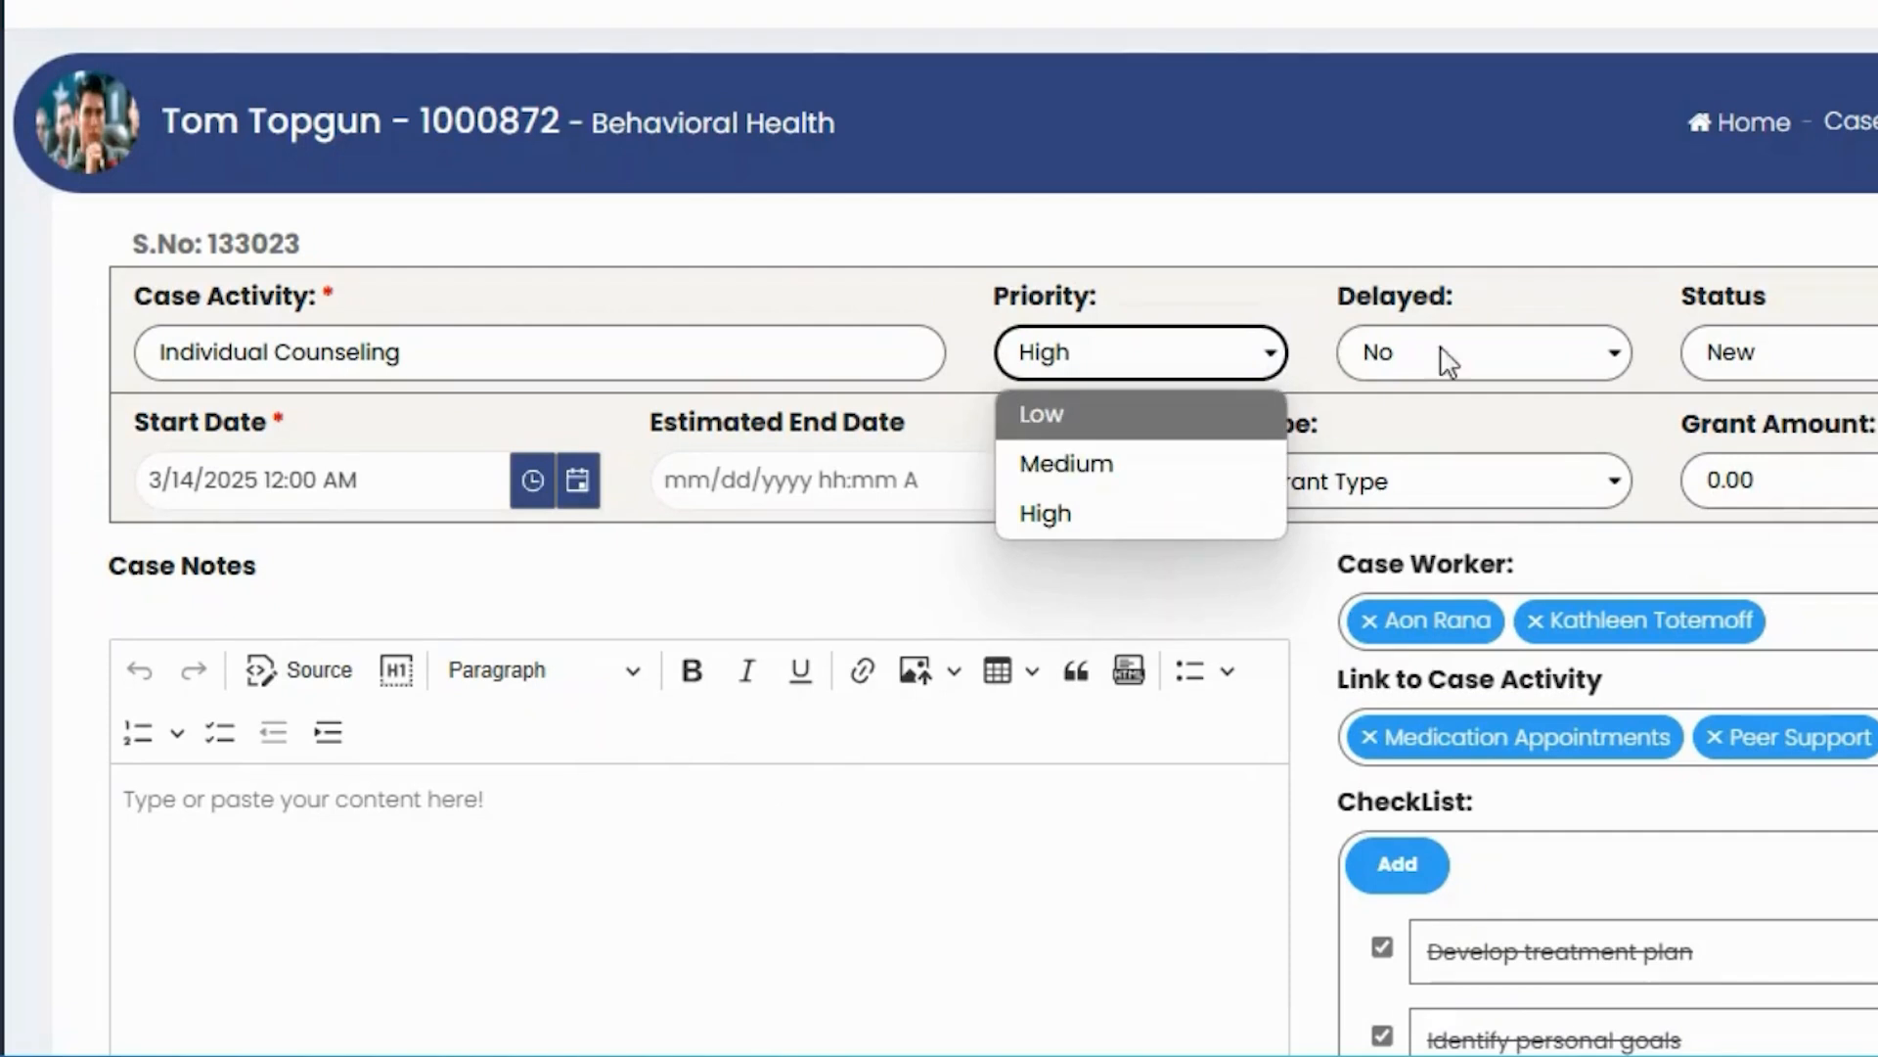
left_click(1624, 360)
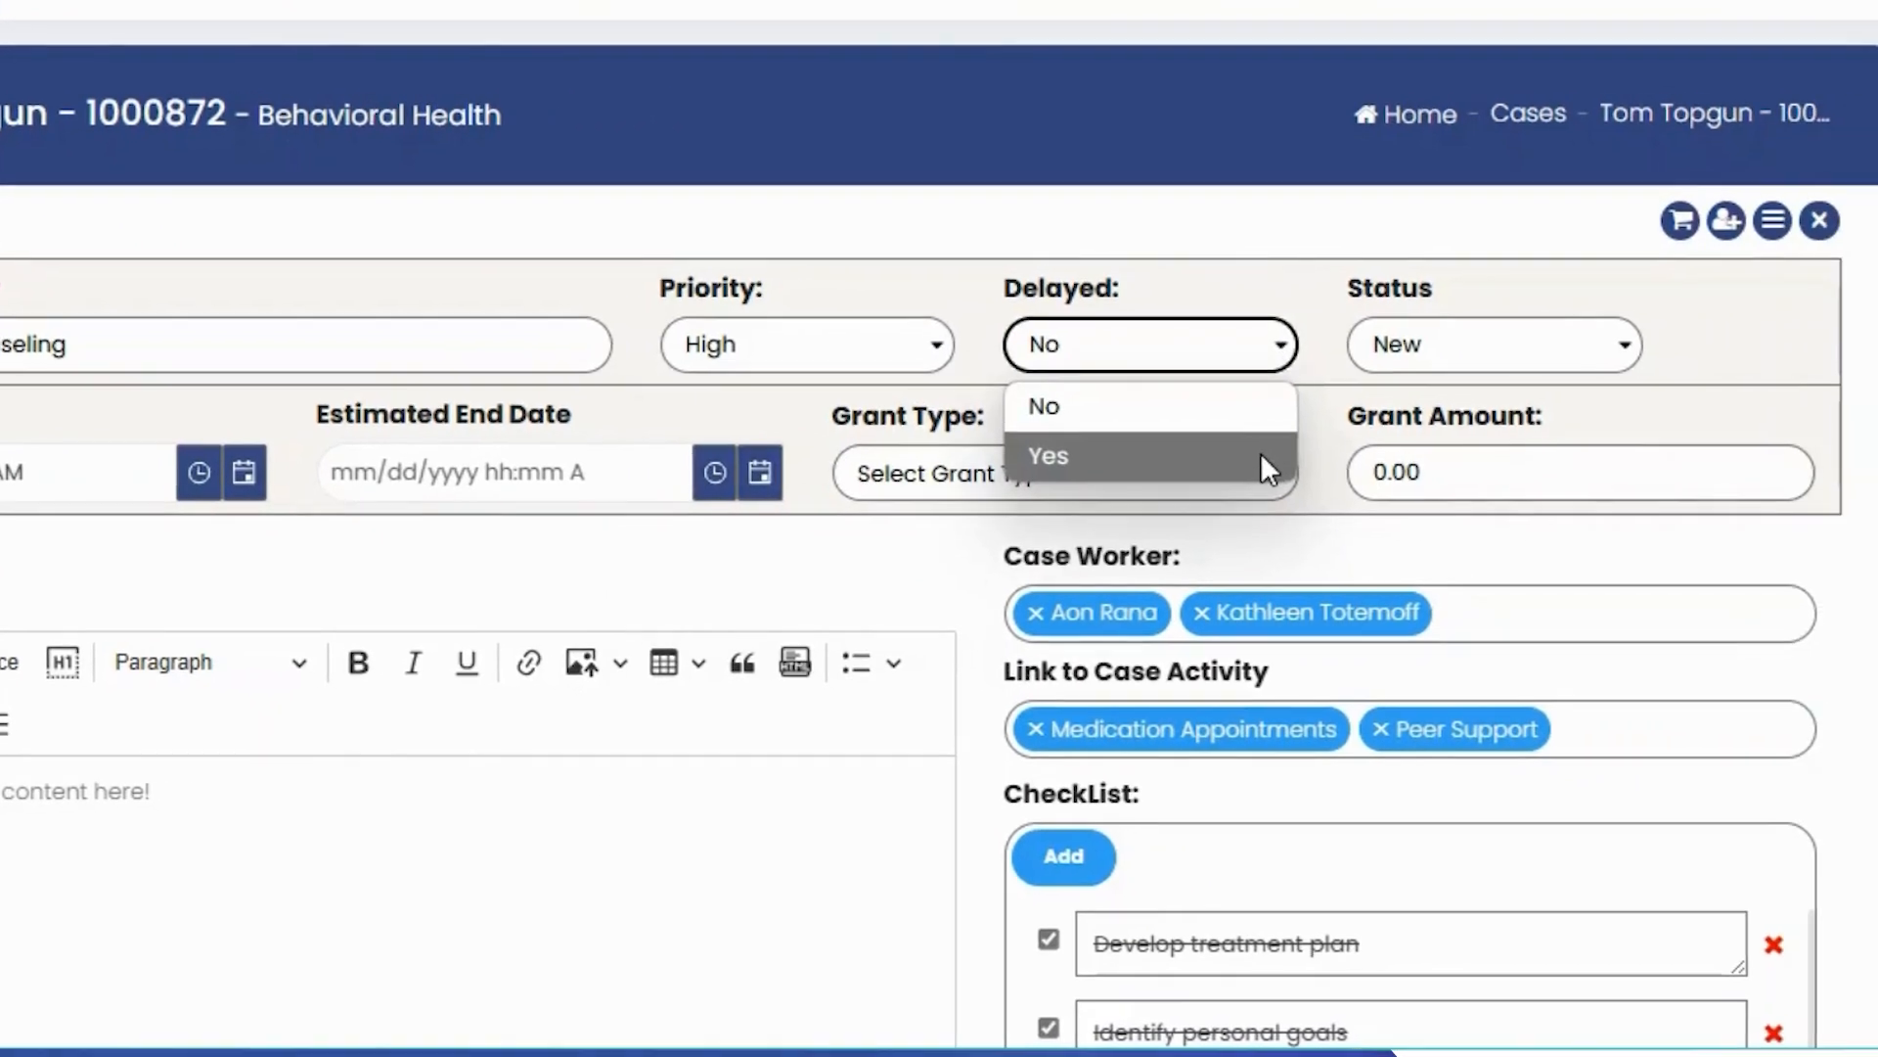
left_click(1625, 347)
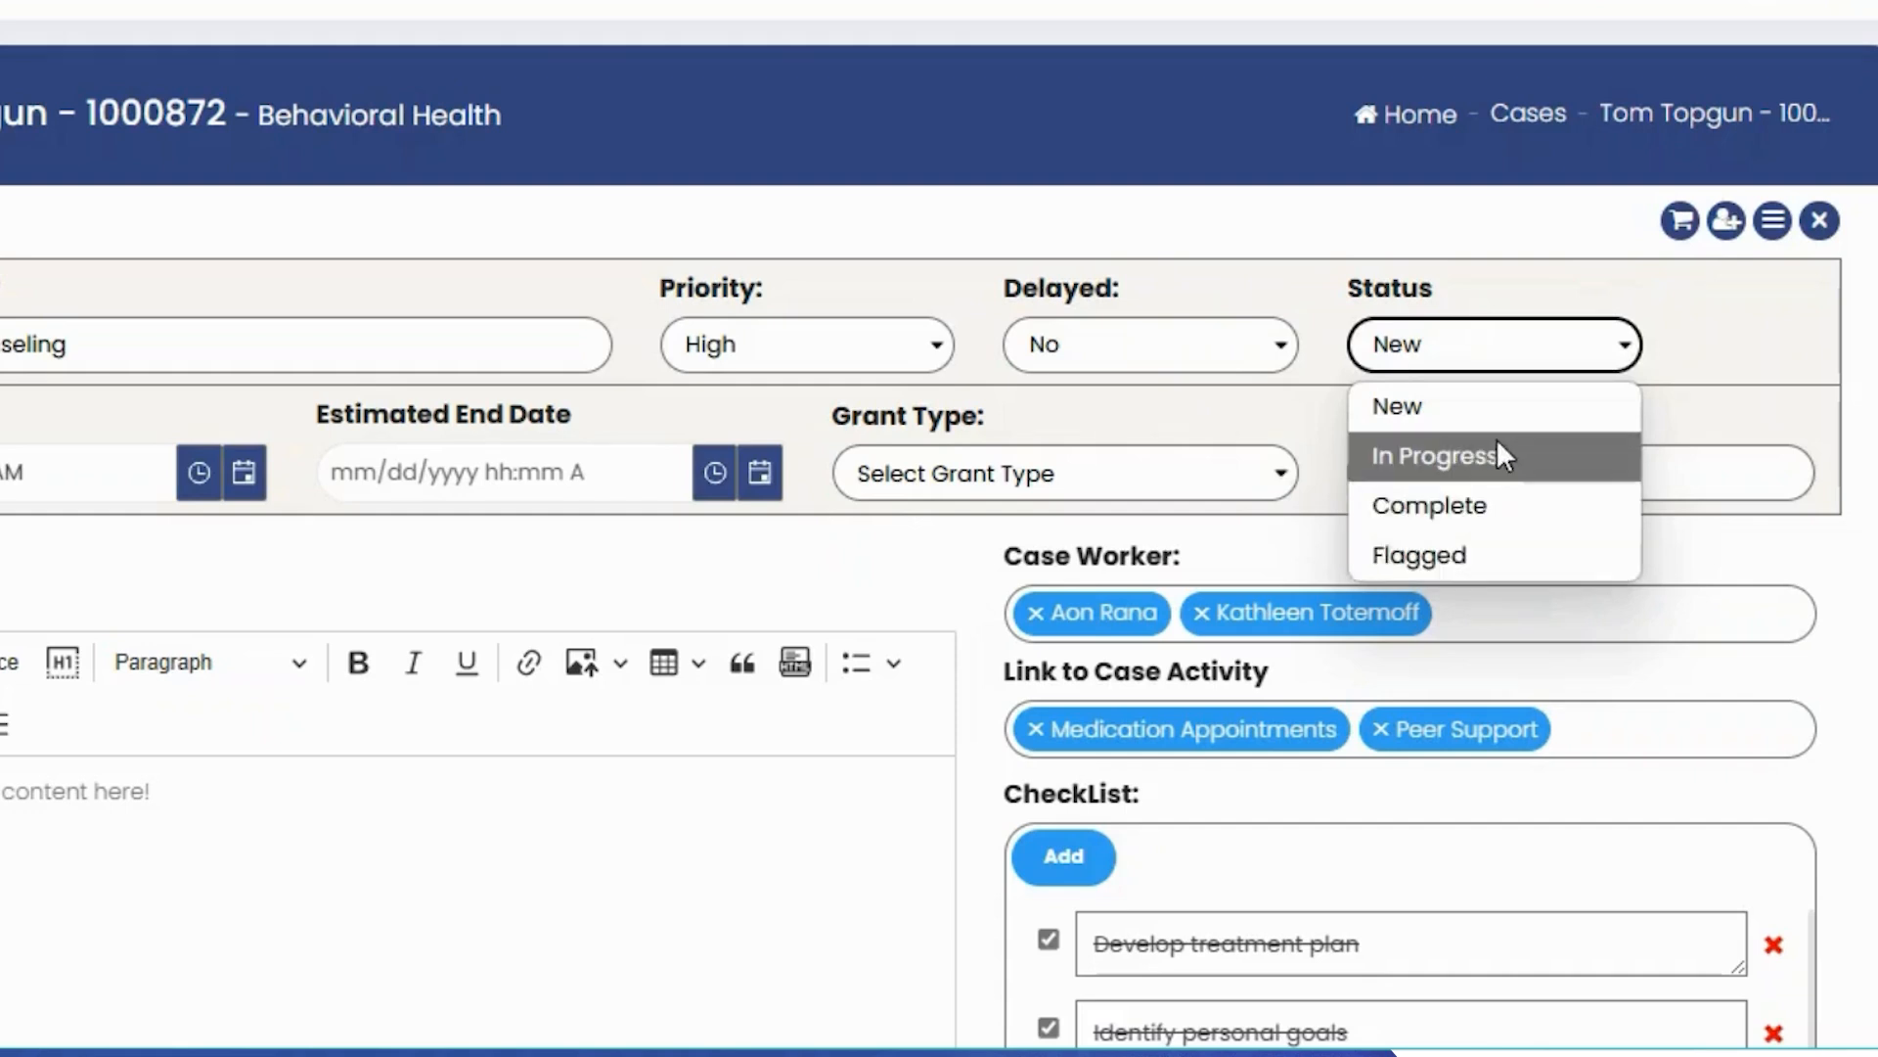
left_click(1500, 550)
scroll(1502, 564, "down", 2)
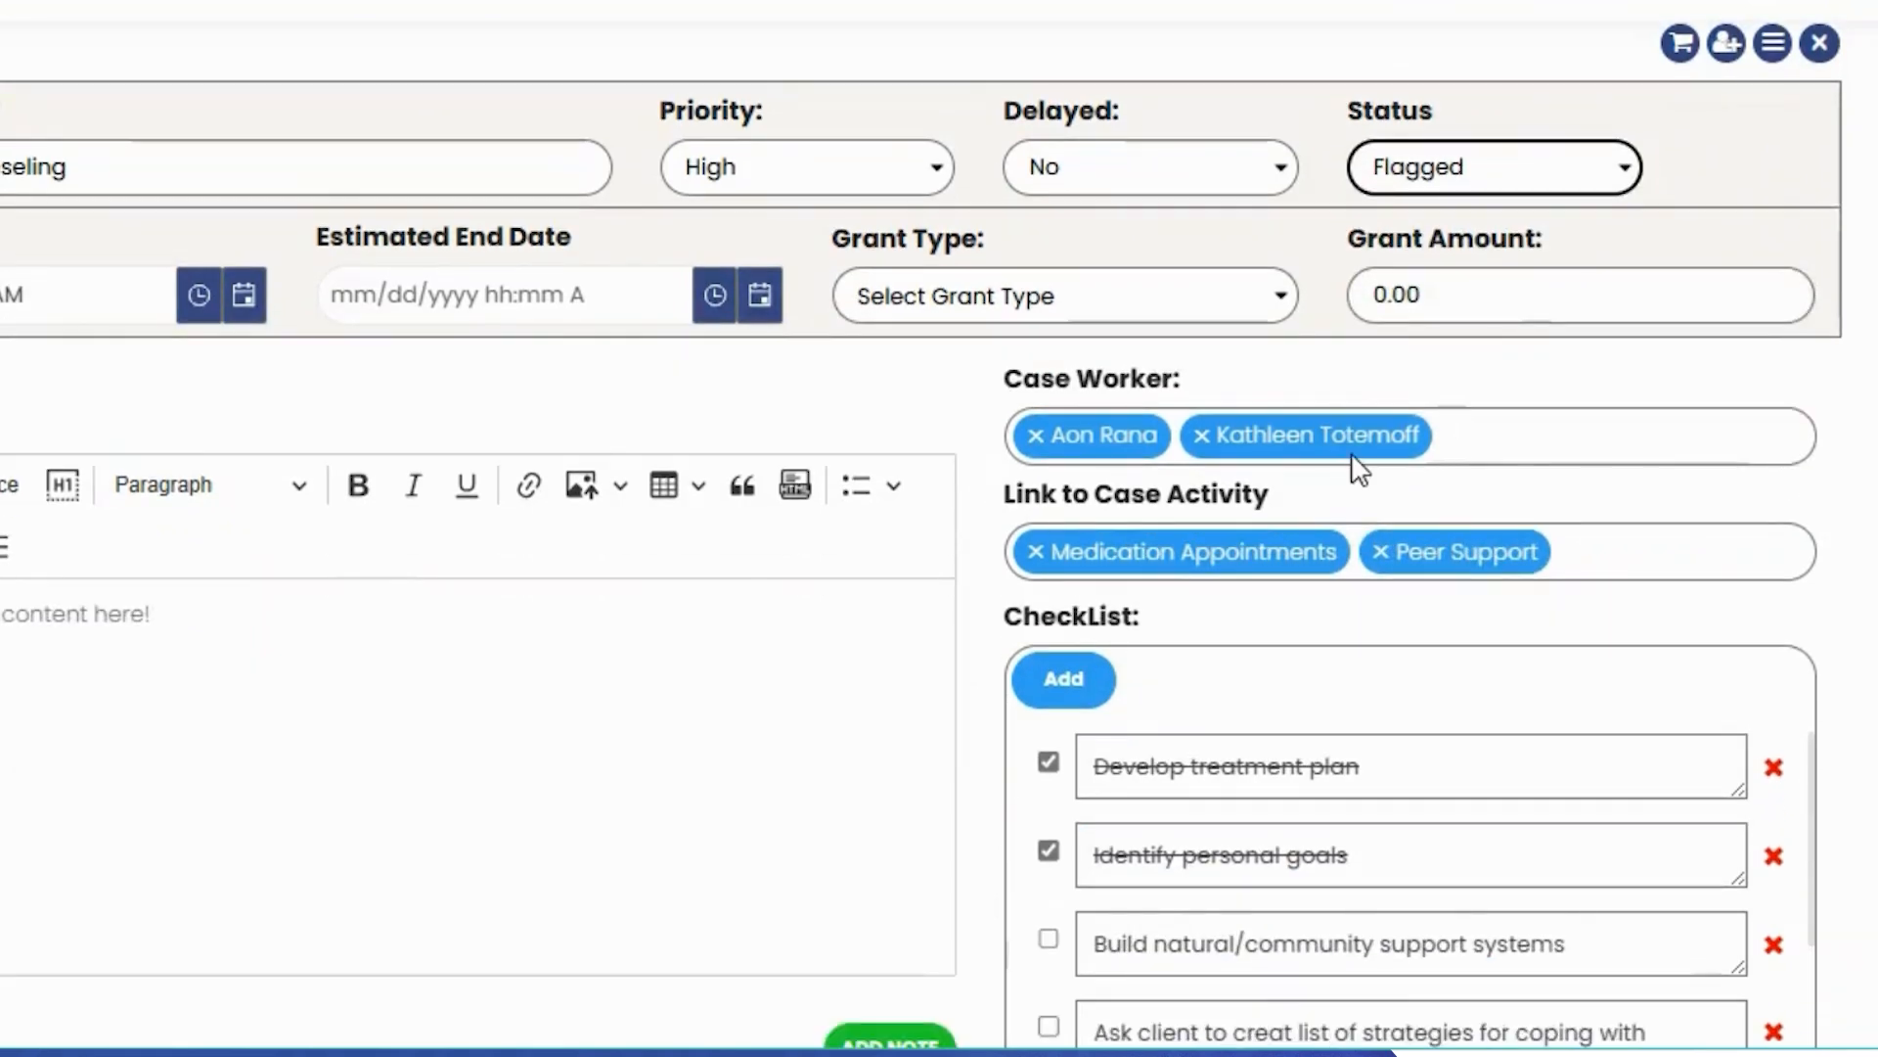